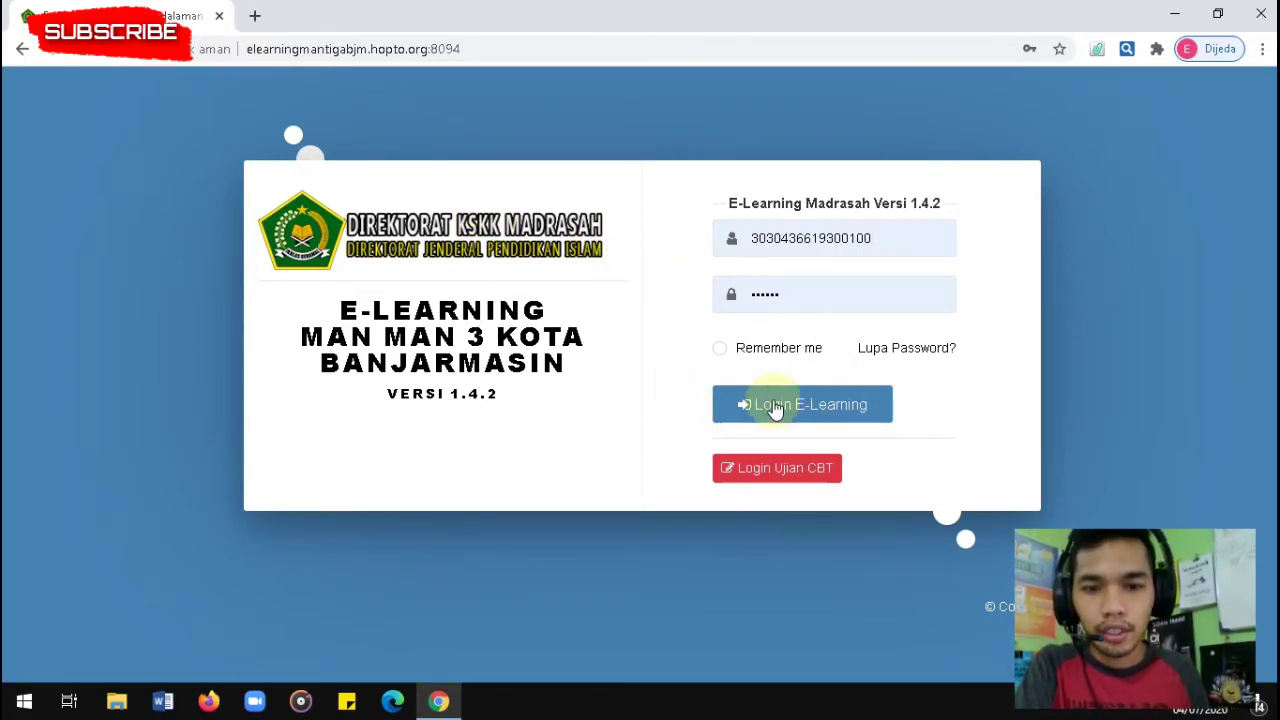
# Log in to E-Learning with the saved teacher username and password, and skip the guided welcome tour.
pyautogui.click(760, 232)
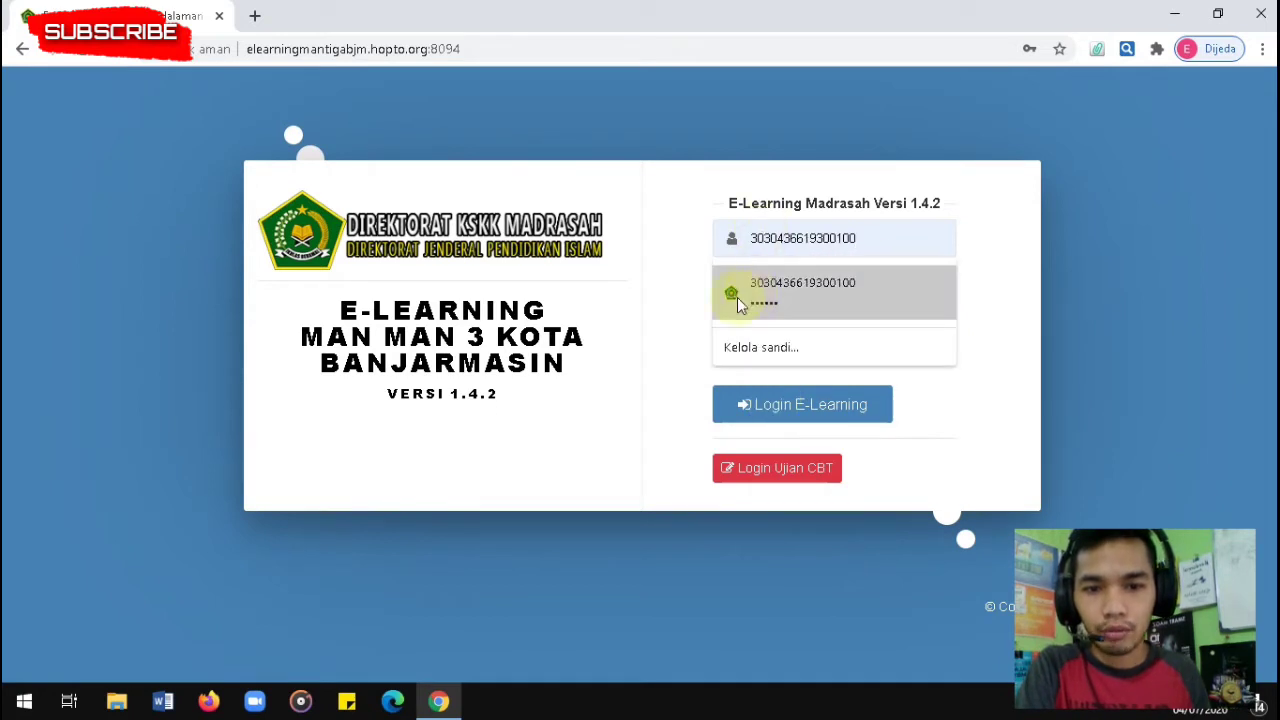
pyautogui.click(740, 290)
pyautogui.click(788, 294)
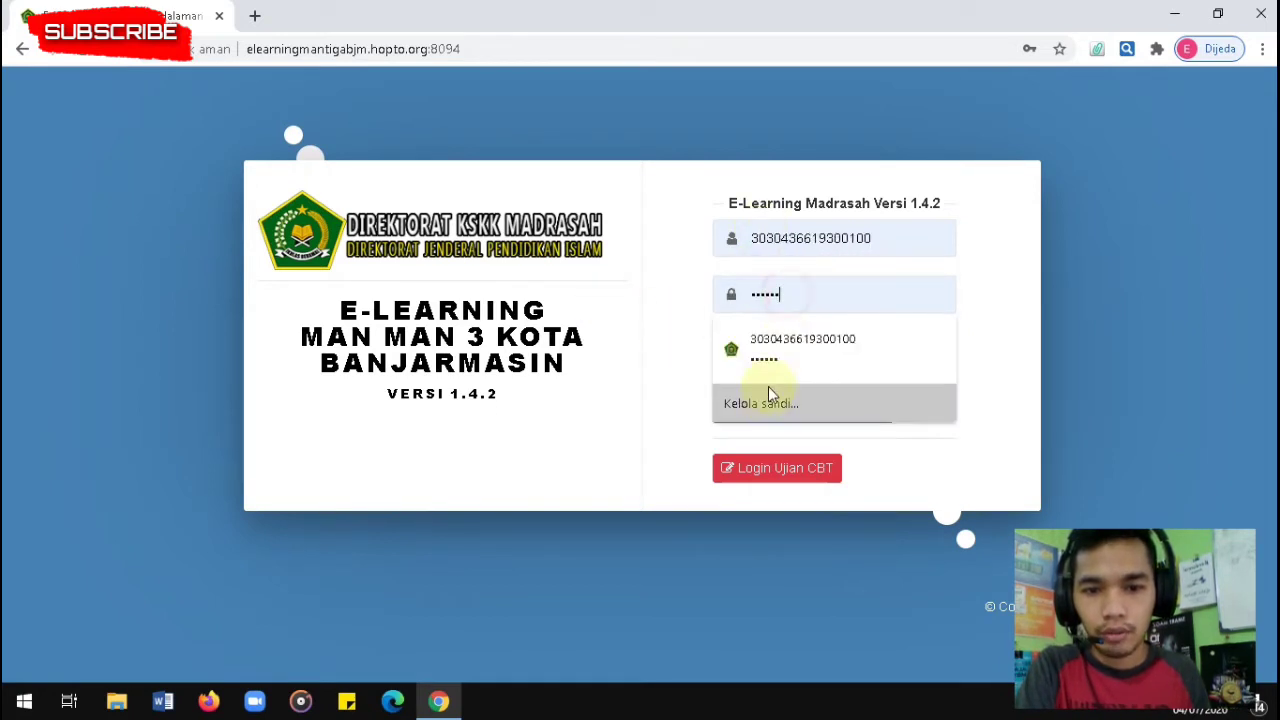
pyautogui.click(609, 409)
pyautogui.click(786, 406)
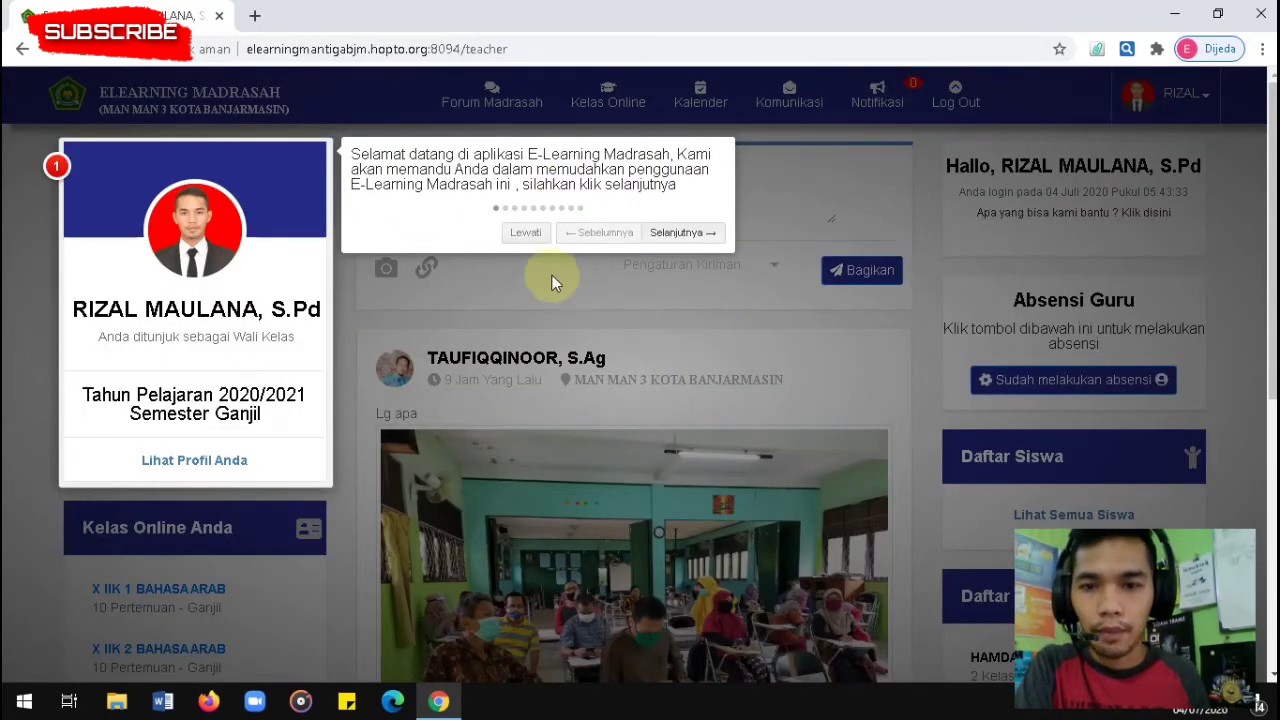
pyautogui.click(526, 234)
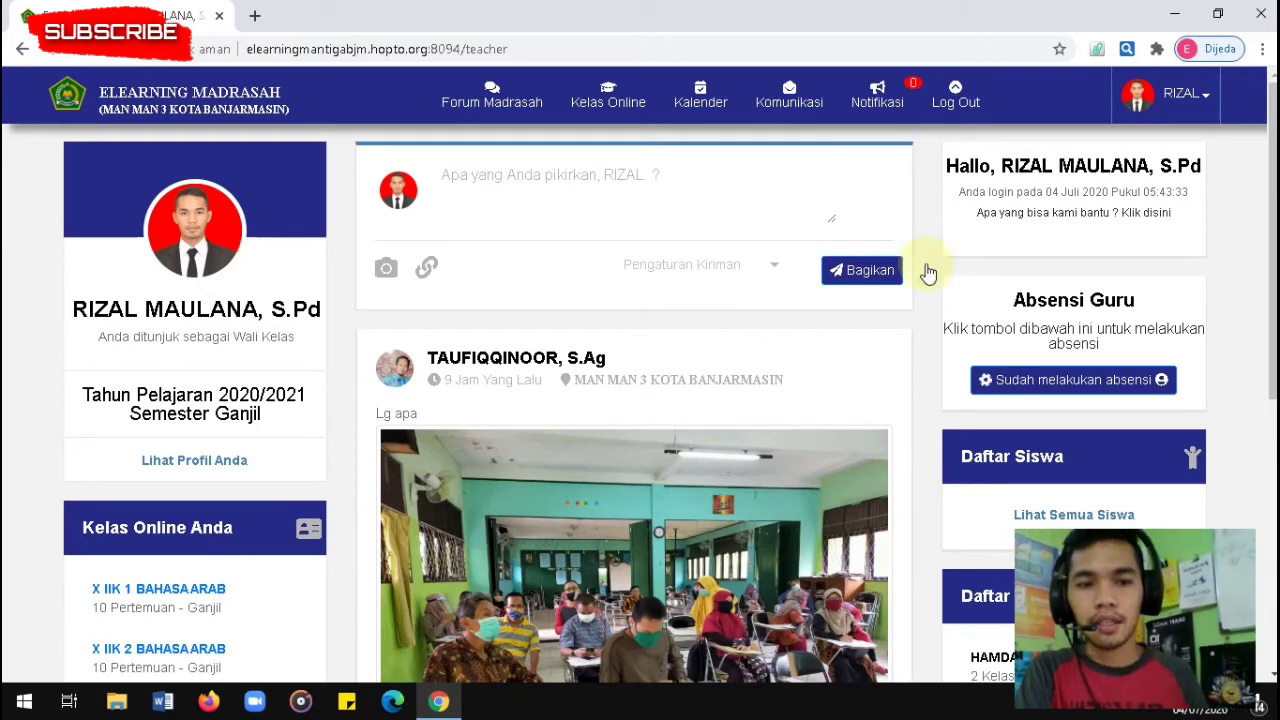
# Check the teacher's own attendance record for Juli 2020 and return to Forum Madrasah.
pyautogui.click(1073, 383)
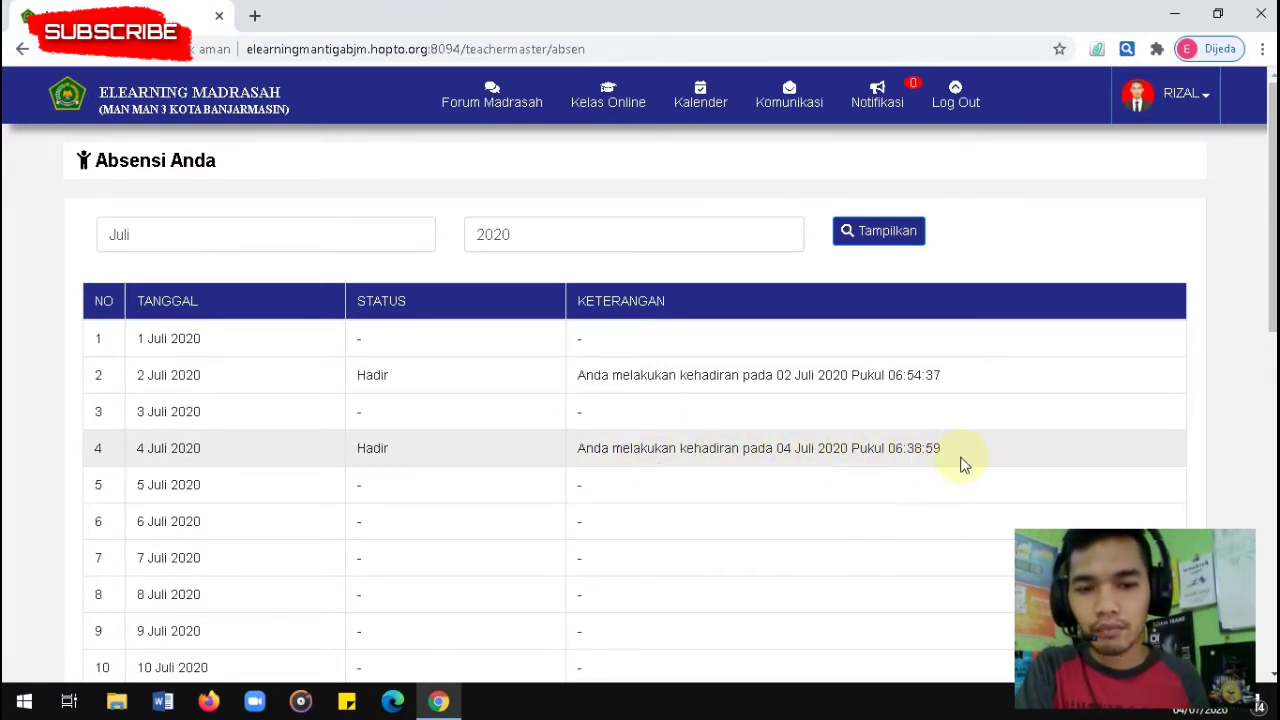
pyautogui.click(486, 115)
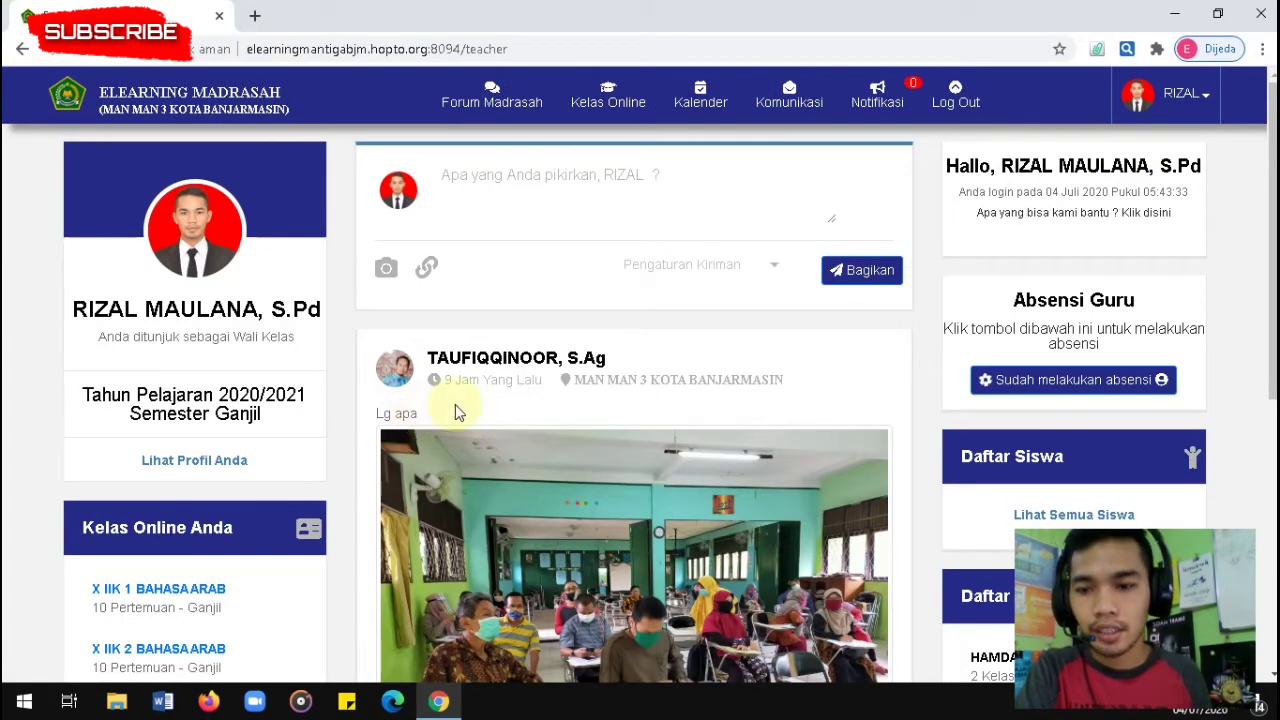
# Examine the forum's latest post, the field for writing a new post and the comment field.
pyautogui.scroll(-1, 646, 443)
pyautogui.scroll(-2, 646, 443)
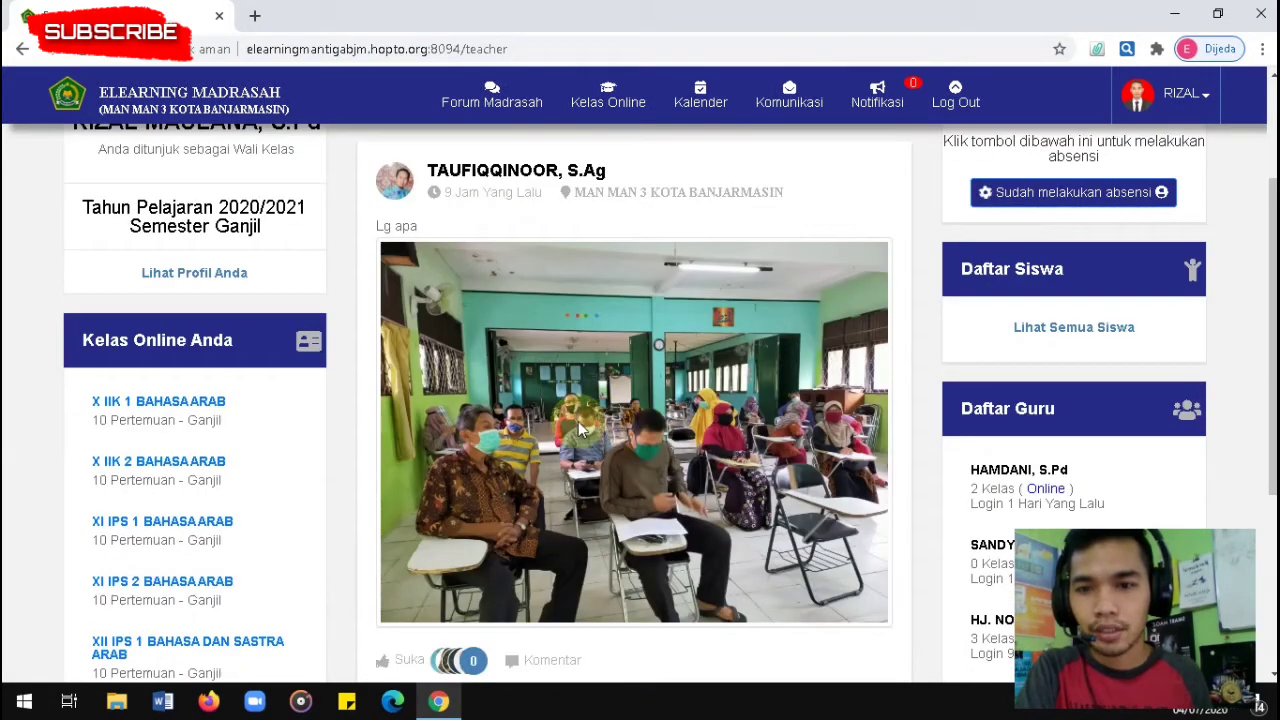
pyautogui.scroll(-2, 578, 421)
pyautogui.scroll(3, 574, 417)
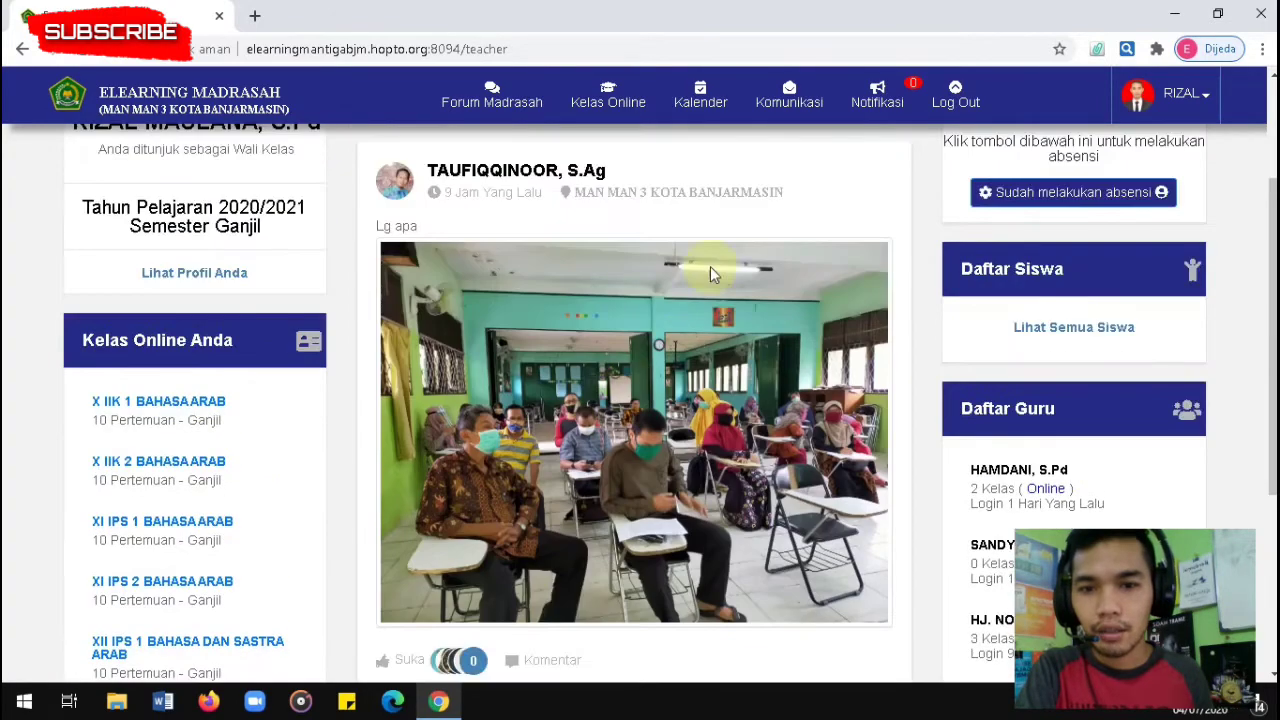
pyautogui.scroll(1, 594, 256)
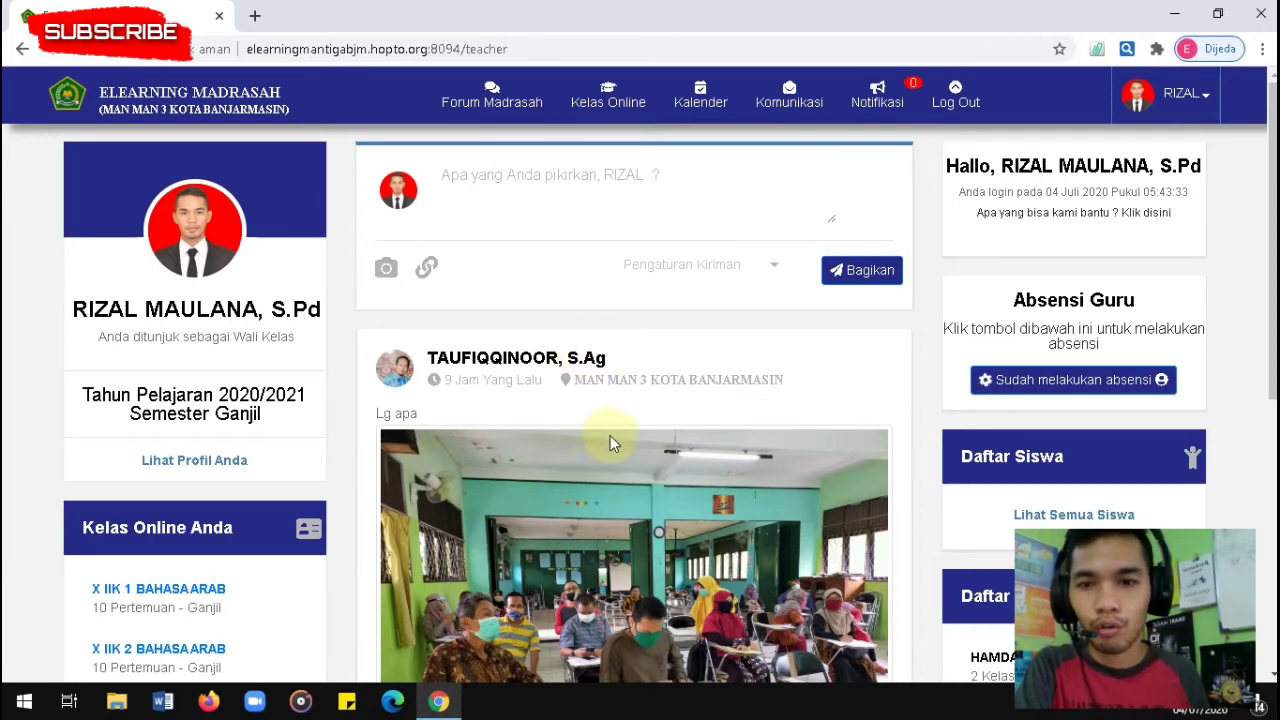
pyautogui.scroll(-1, 606, 440)
pyautogui.scroll(1, 600, 428)
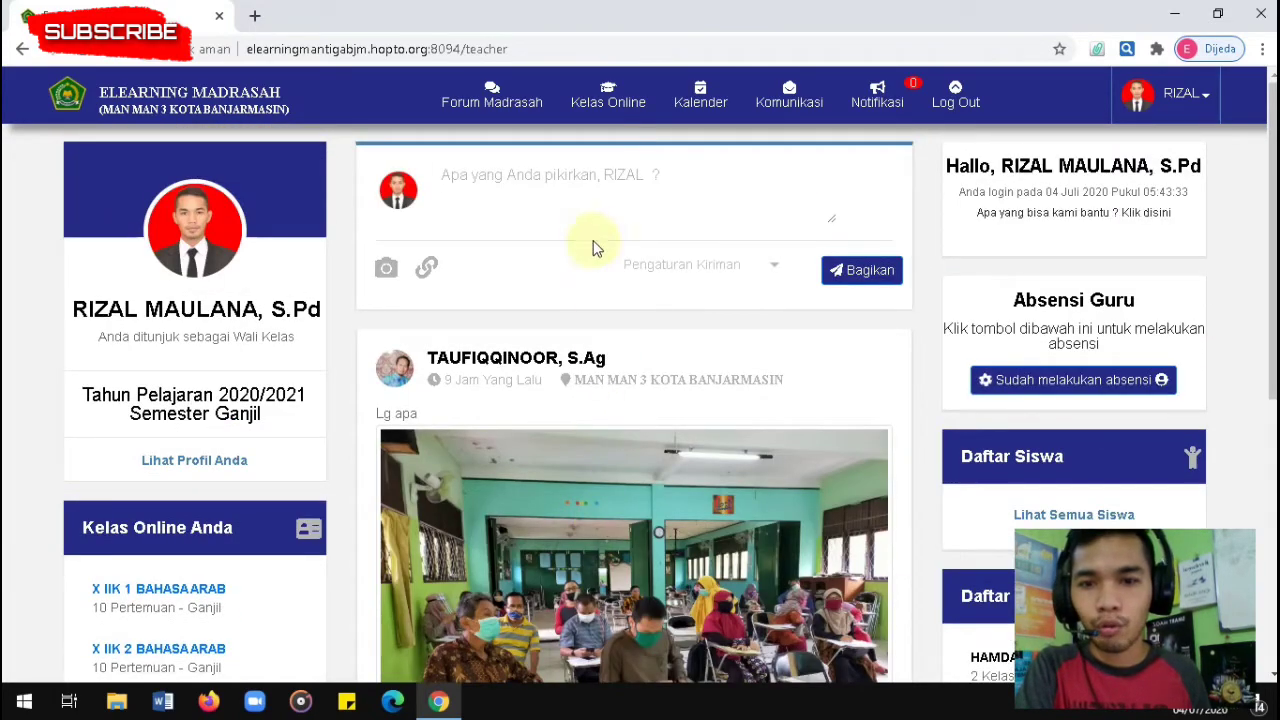
pyautogui.click(576, 189)
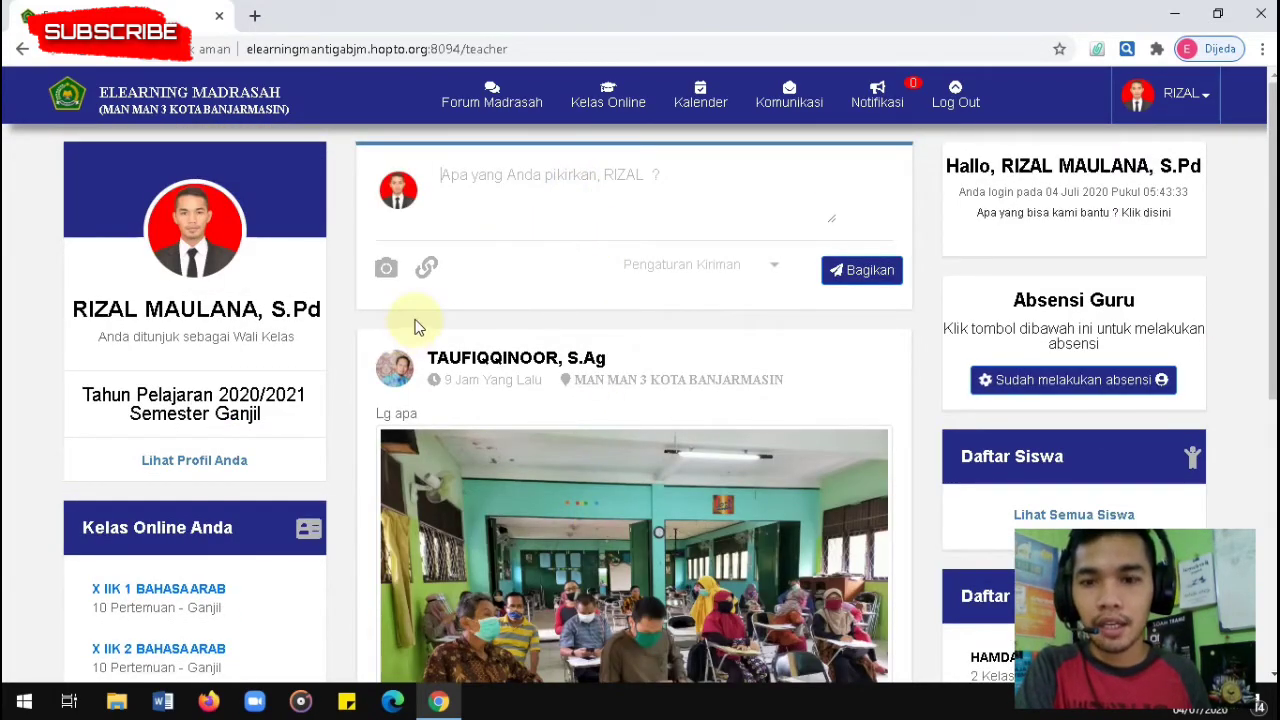
pyautogui.scroll(-3, 418, 327)
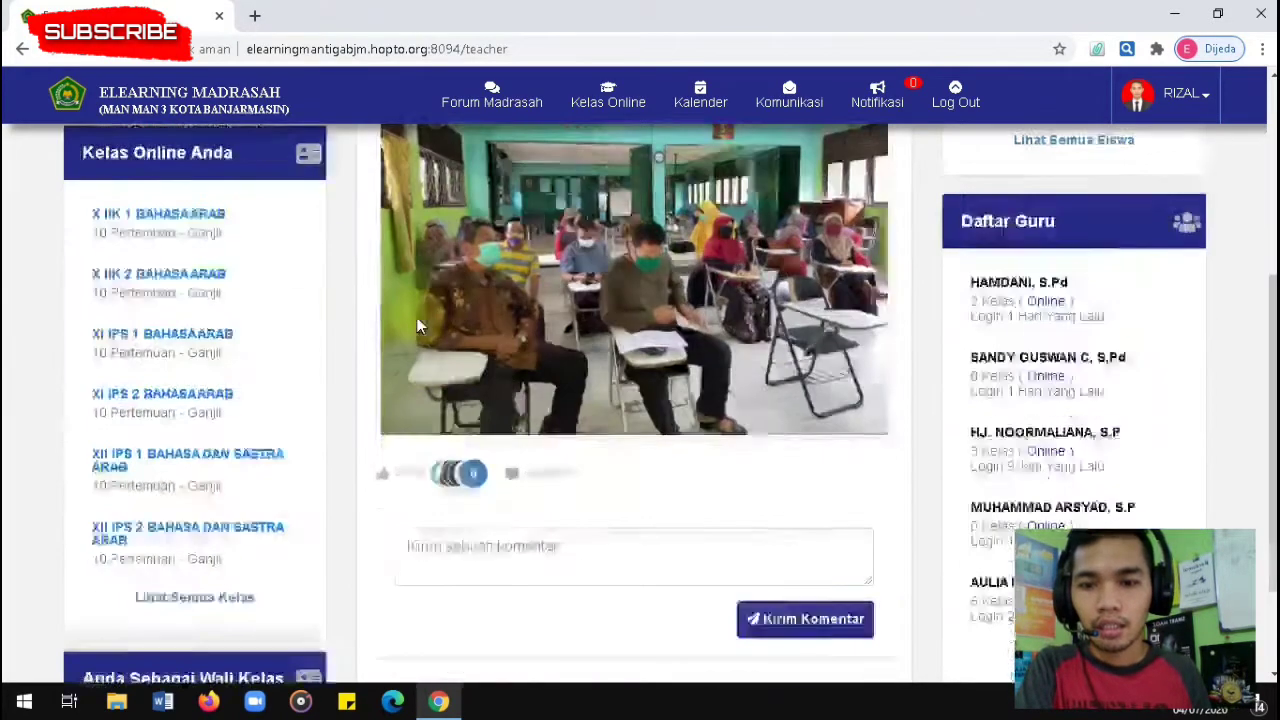
pyautogui.click(529, 546)
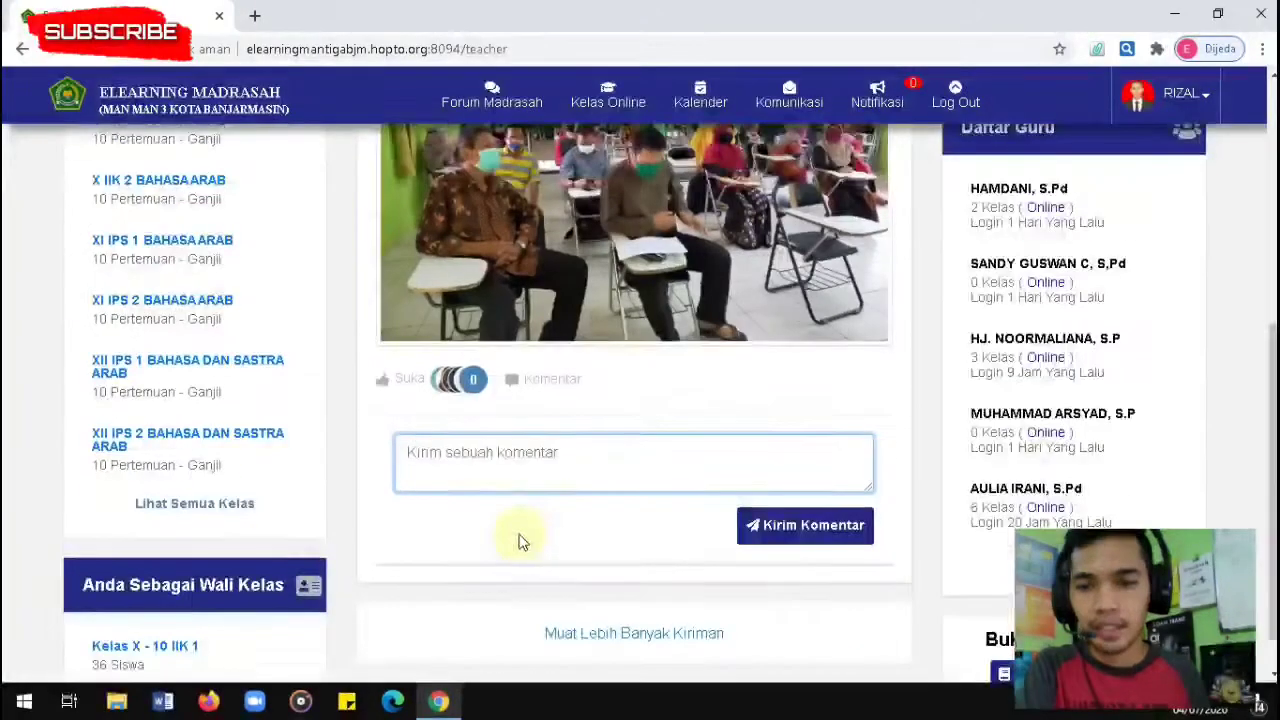
# Look over the forum page's online classes, homeroom class and teacher list.
pyautogui.scroll(-1, 520, 545)
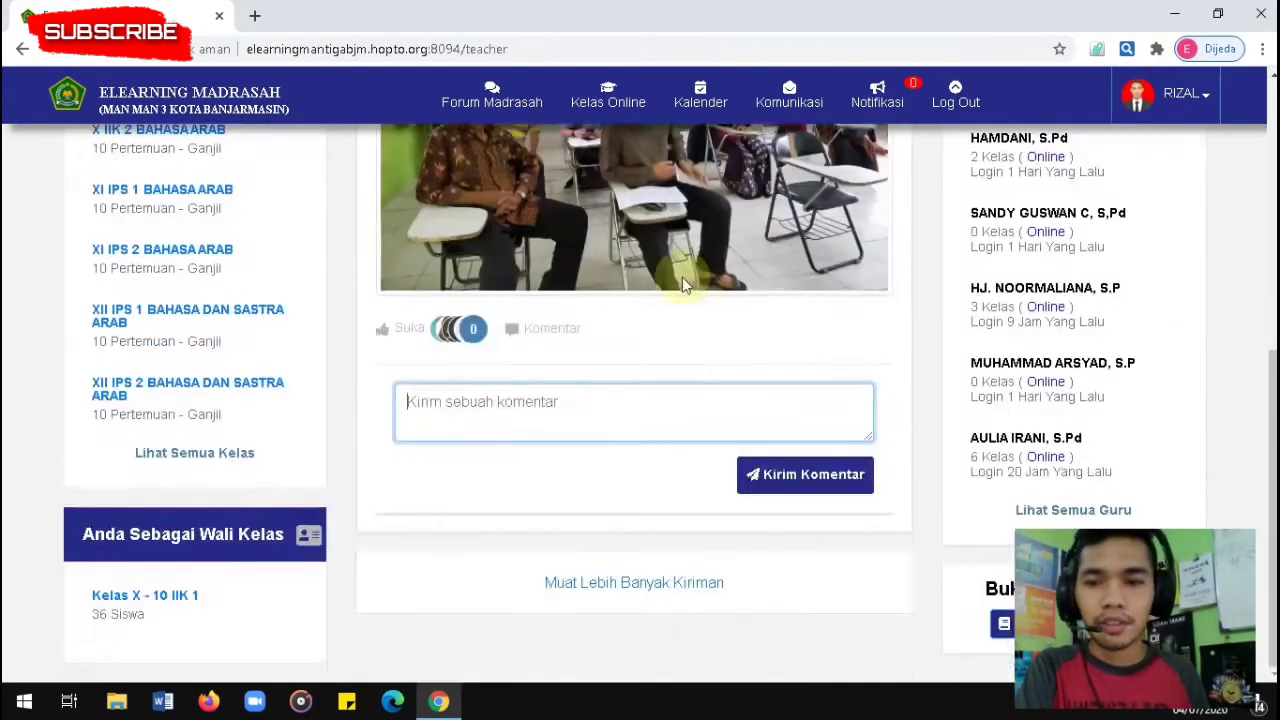
pyautogui.scroll(2, 381, 279)
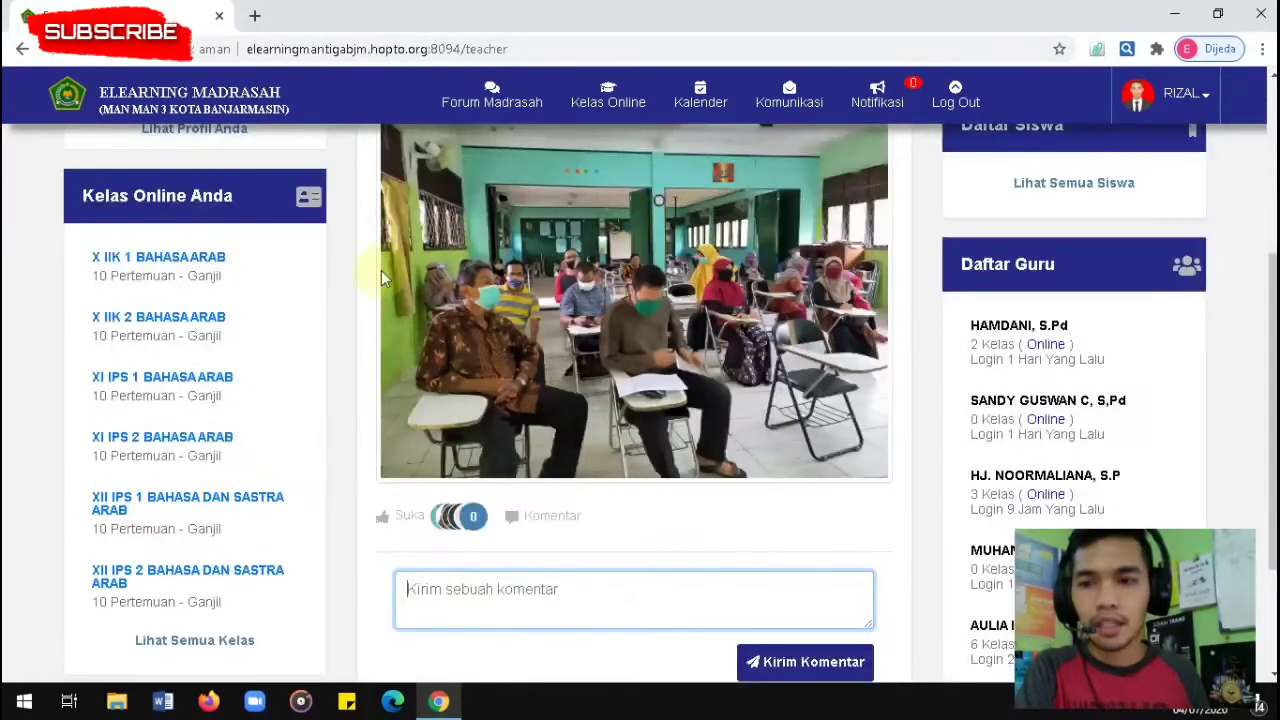
pyautogui.scroll(-2, 255, 455)
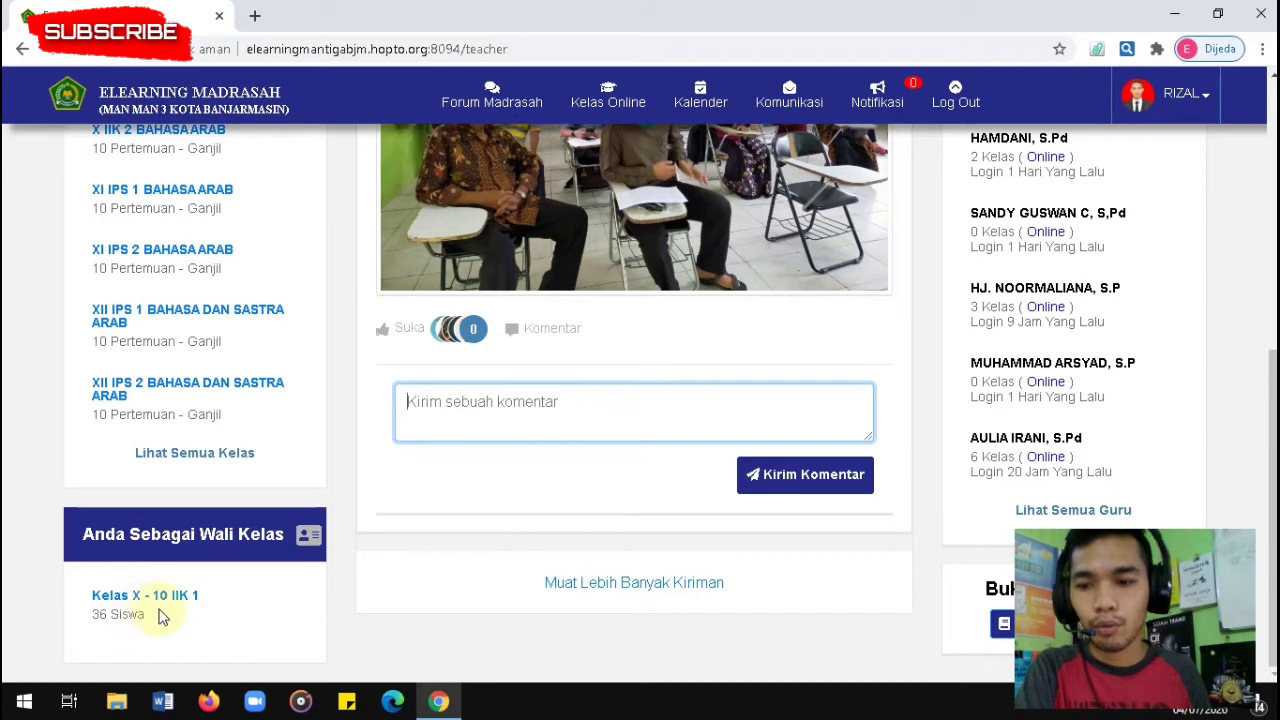
pyautogui.scroll(5, 200, 605)
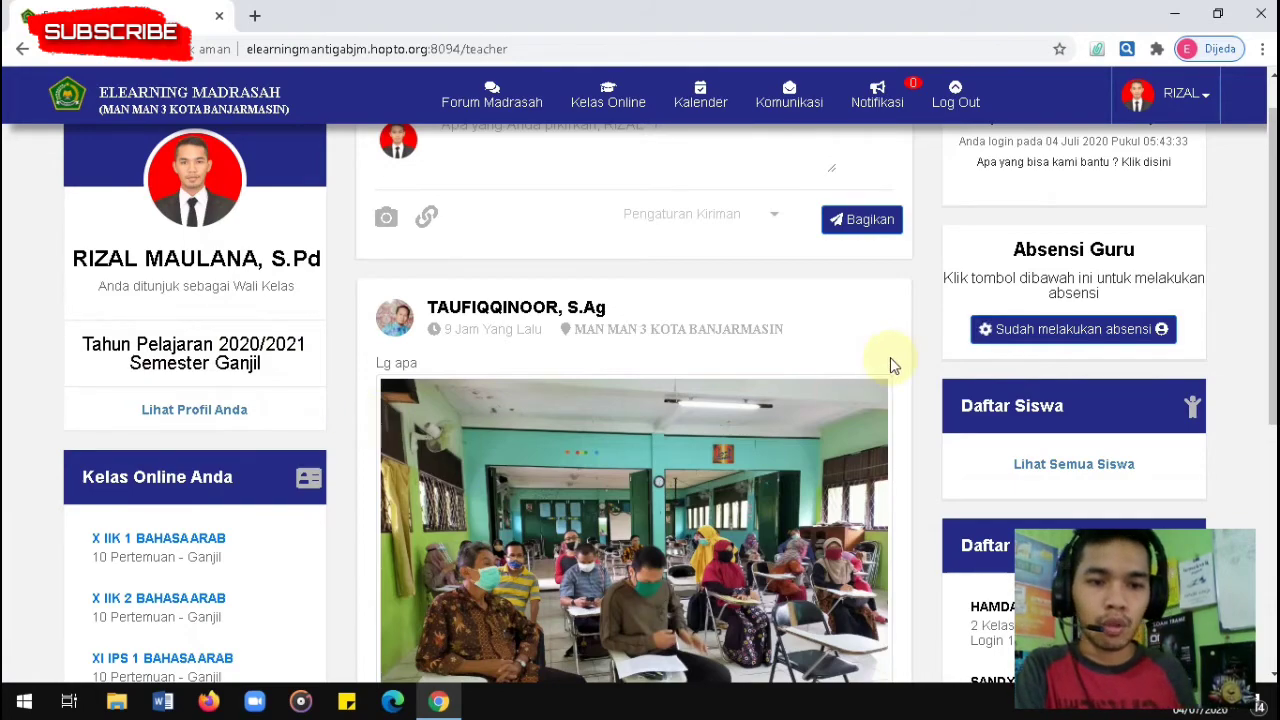
pyautogui.scroll(-4, 890, 357)
pyautogui.scroll(1, 1029, 309)
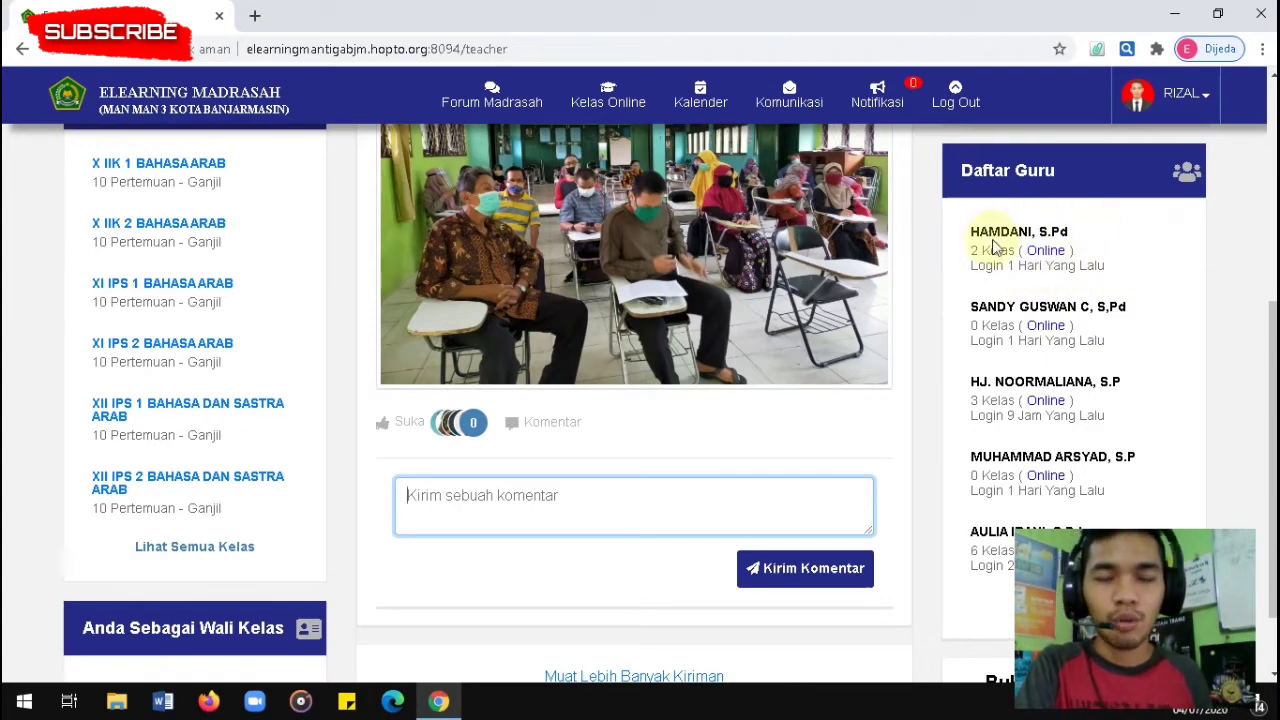
pyautogui.scroll(-1, 985, 330)
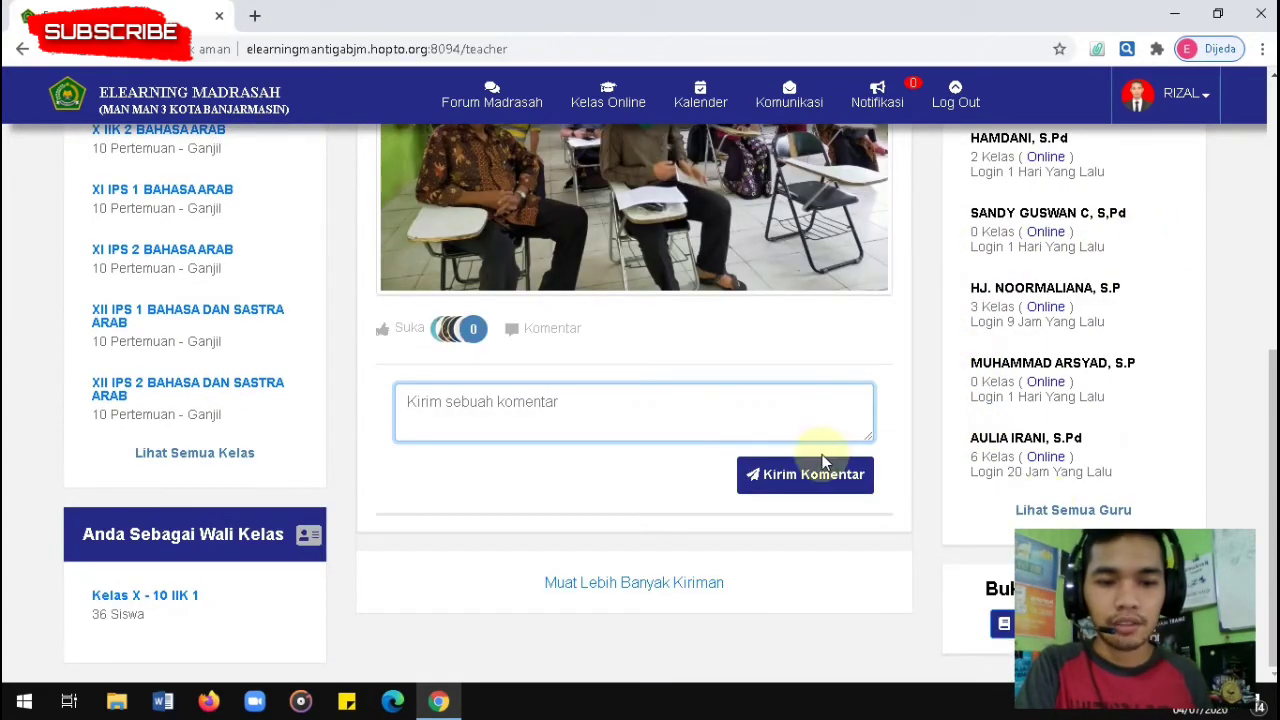
pyautogui.scroll(4, 700, 445)
pyautogui.scroll(2, 650, 430)
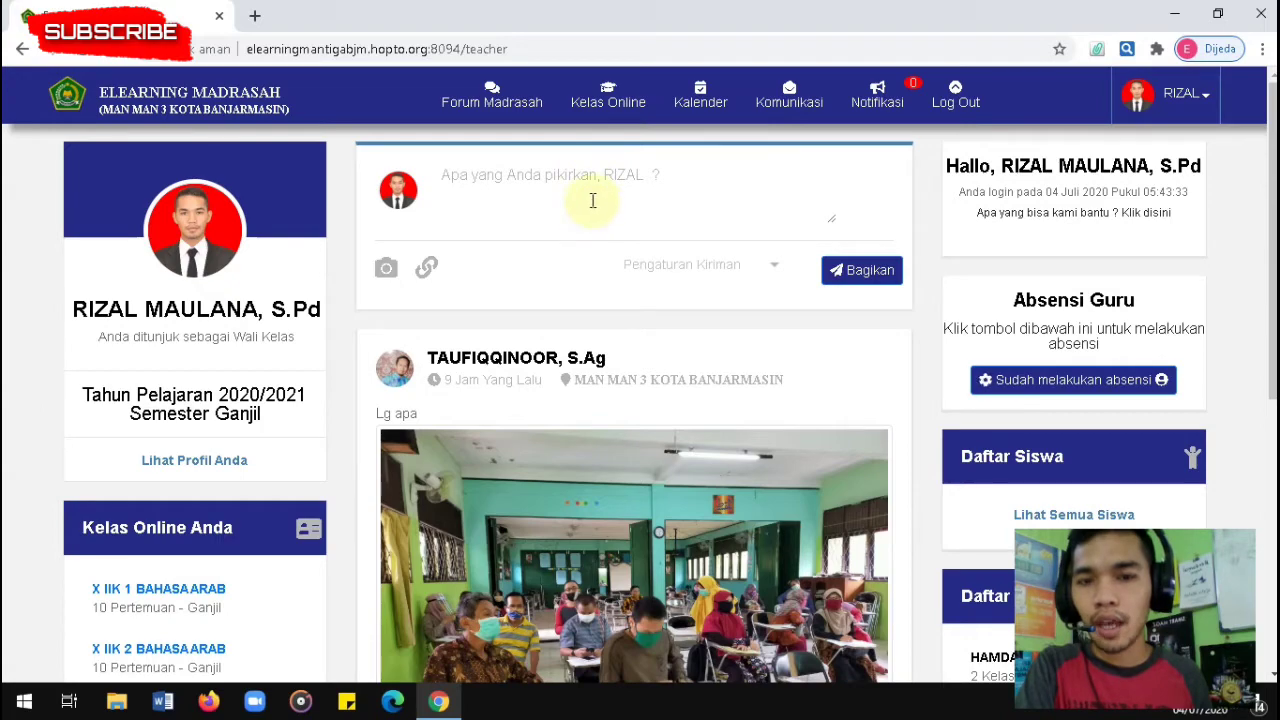
# Open the full list of the teacher's online classes.
pyautogui.click(607, 95)
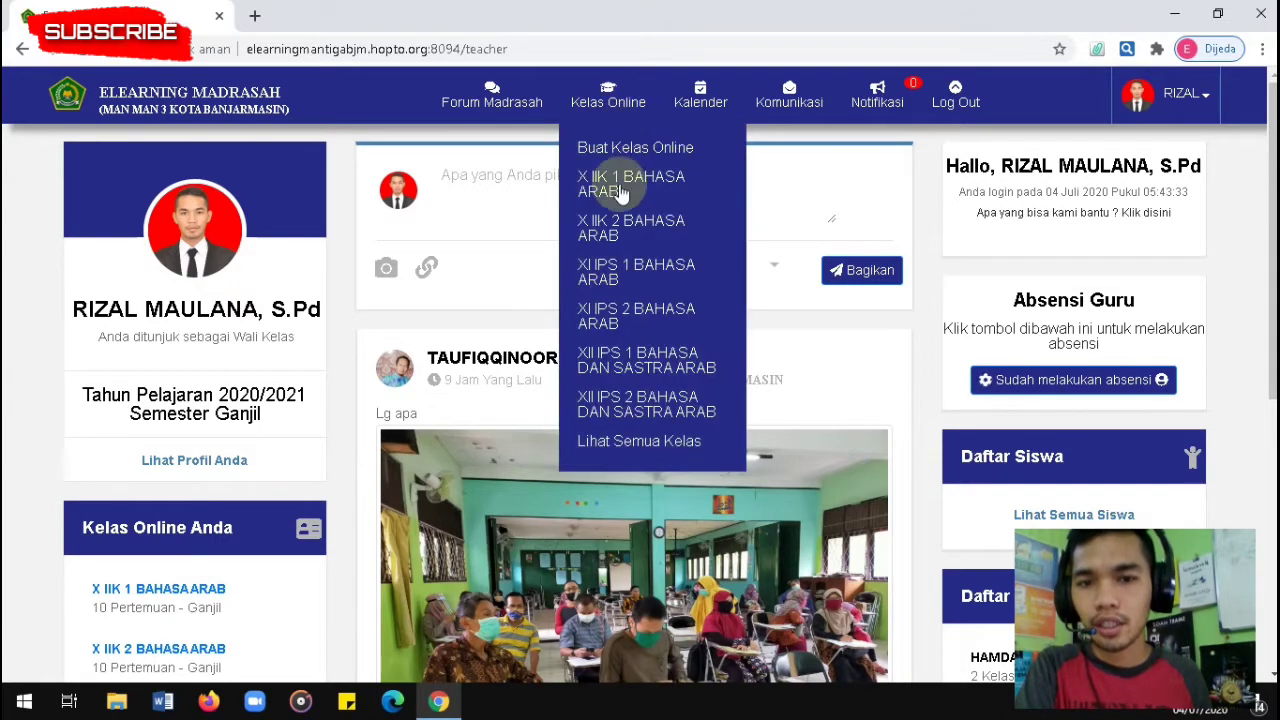
pyautogui.scroll(-3, 586, 178)
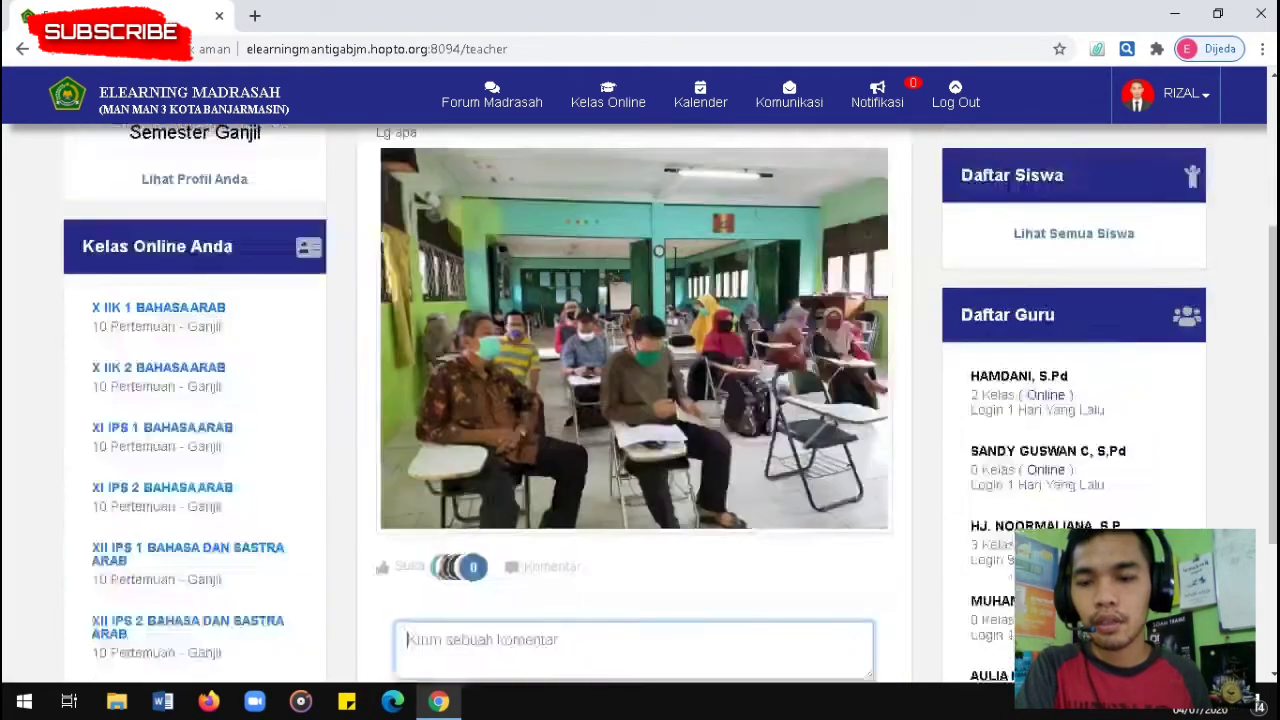
pyautogui.scroll(-1, 600, 300)
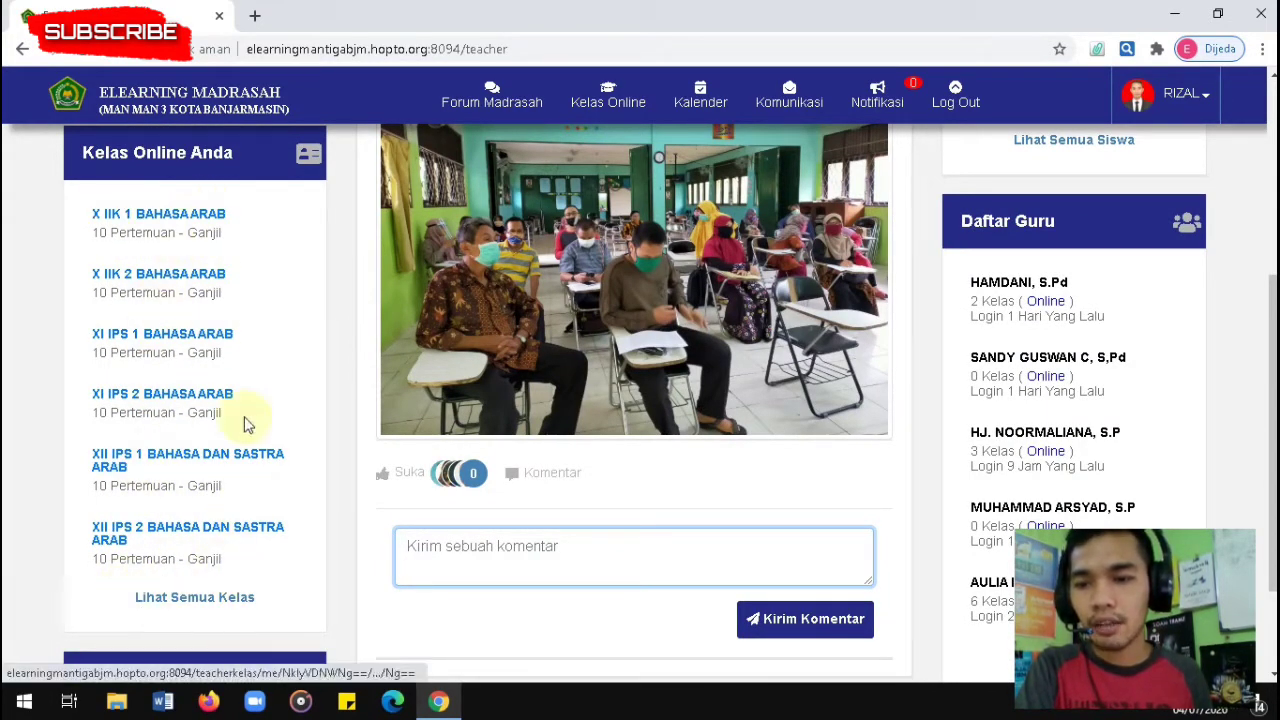
pyautogui.click(195, 600)
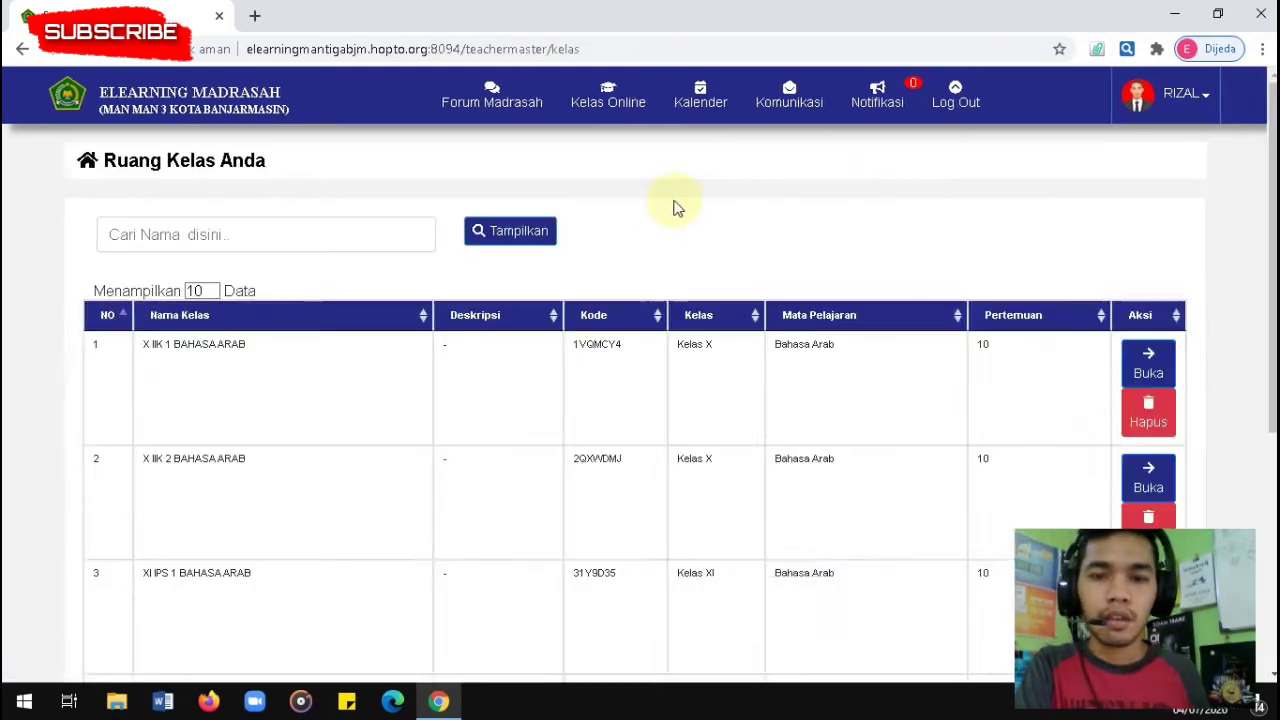
# Look through the class list and open the class X IIK 1 BAHASA ARAB.
pyautogui.scroll(-2, 660, 210)
pyautogui.scroll(-1, 660, 215)
pyautogui.scroll(2, 686, 214)
pyautogui.scroll(-3, 600, 243)
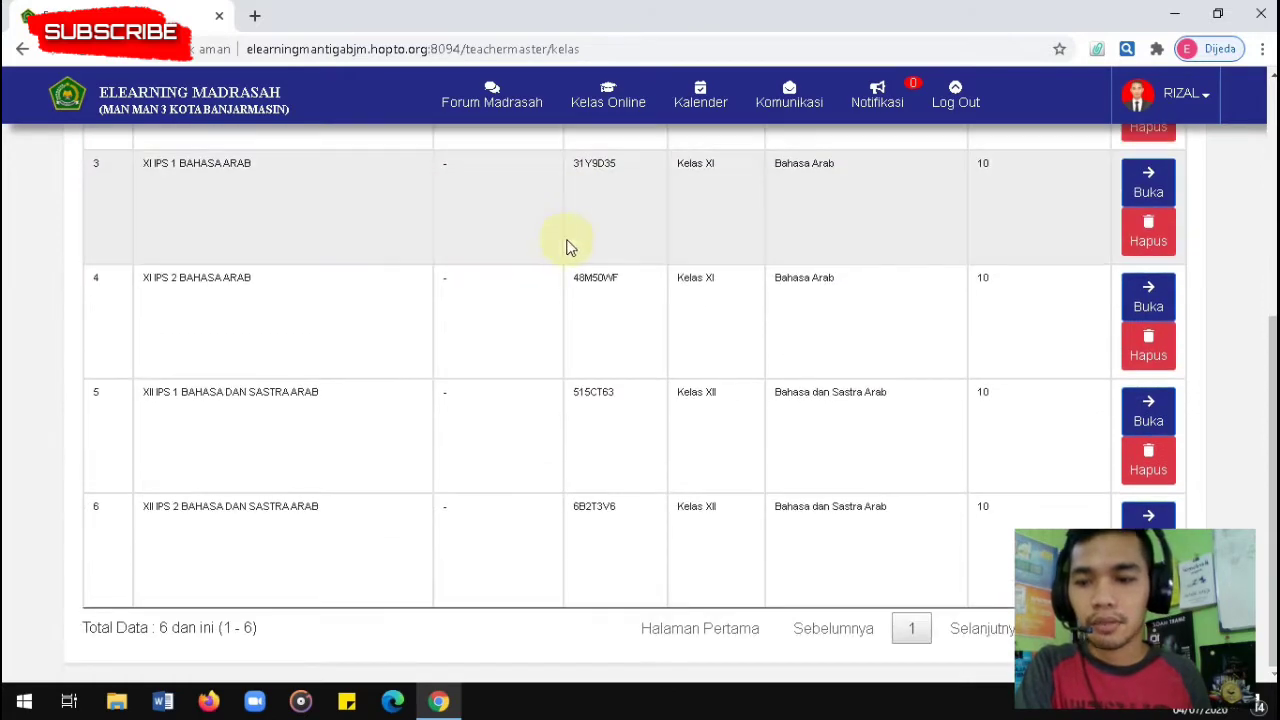
pyautogui.scroll(4, 514, 250)
pyautogui.scroll(-4, 486, 249)
pyautogui.scroll(3, 180, 277)
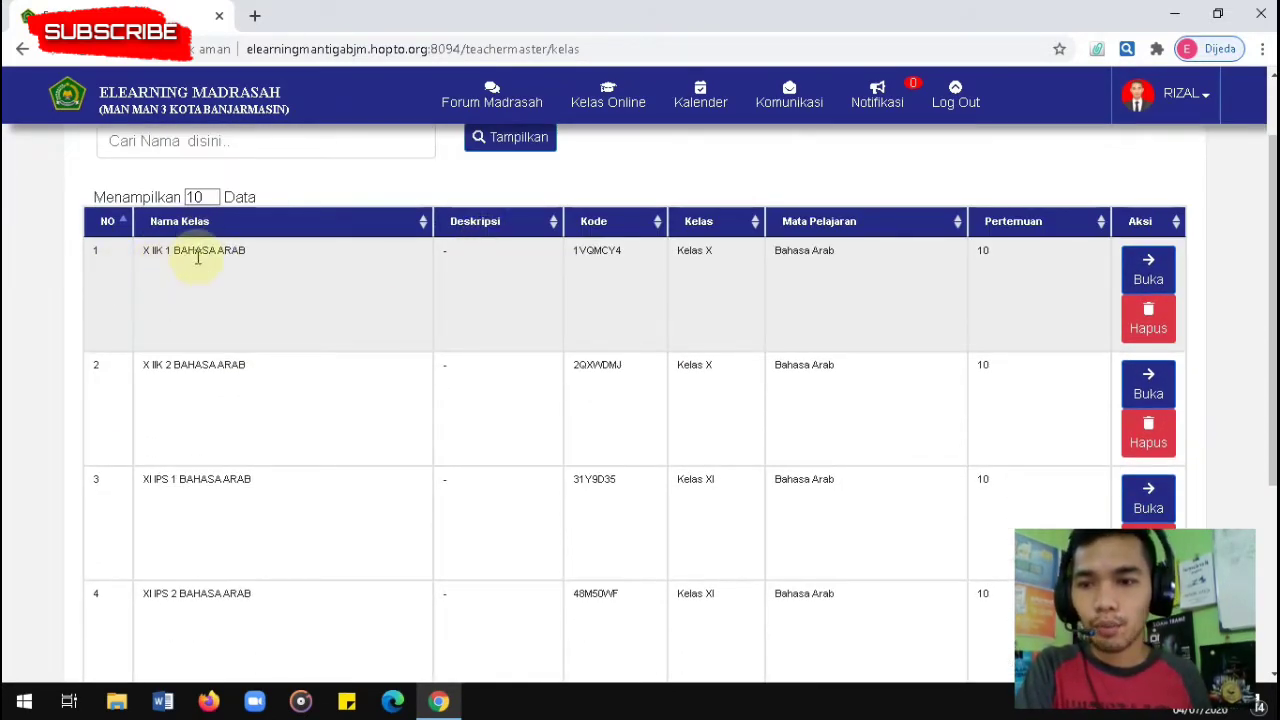
pyautogui.click(1150, 270)
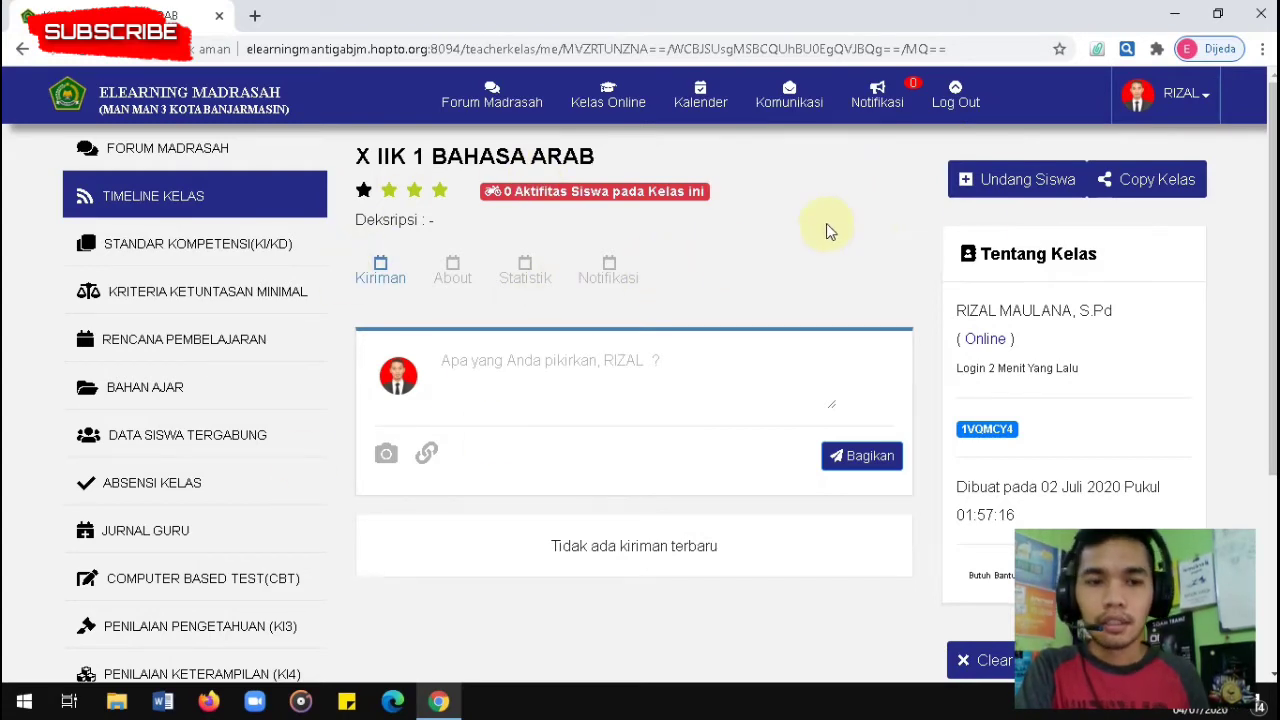
# Open the teacher journal (Jurnal Guru) of the class X IIK 1 BAHASA ARAB.
pyautogui.scroll(-3, 852, 348)
pyautogui.scroll(2, 852, 348)
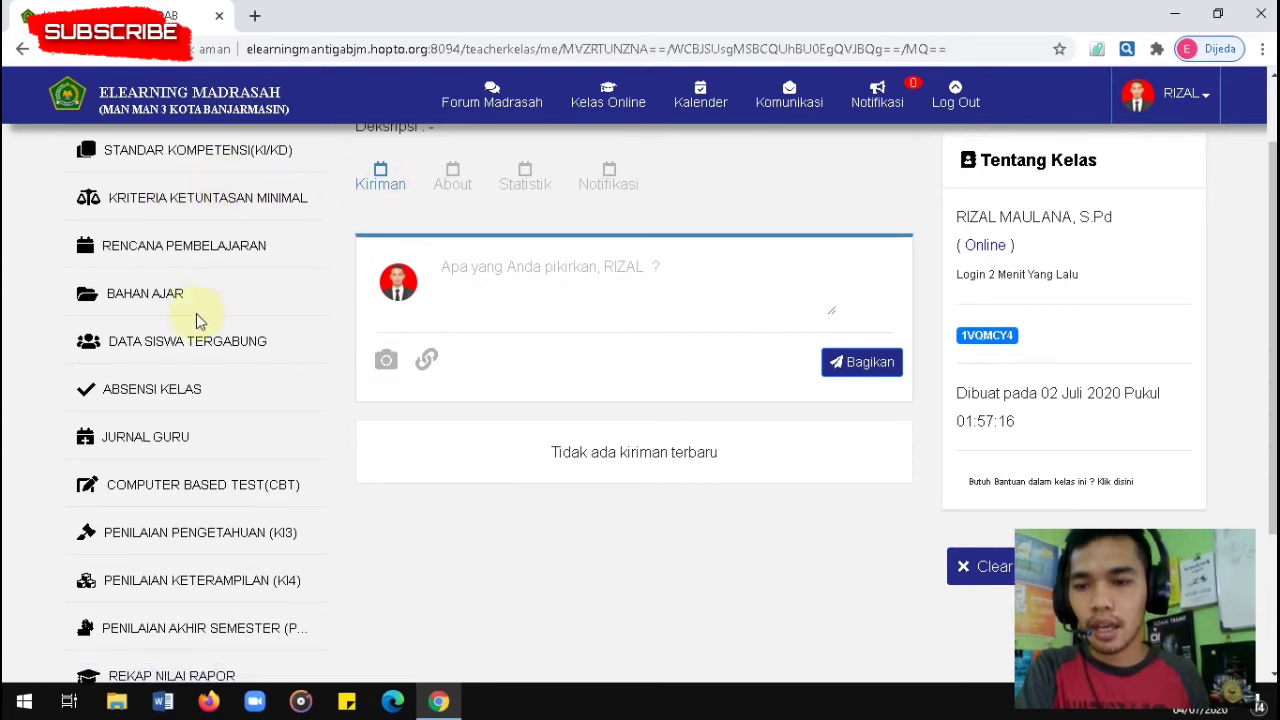
pyautogui.click(145, 440)
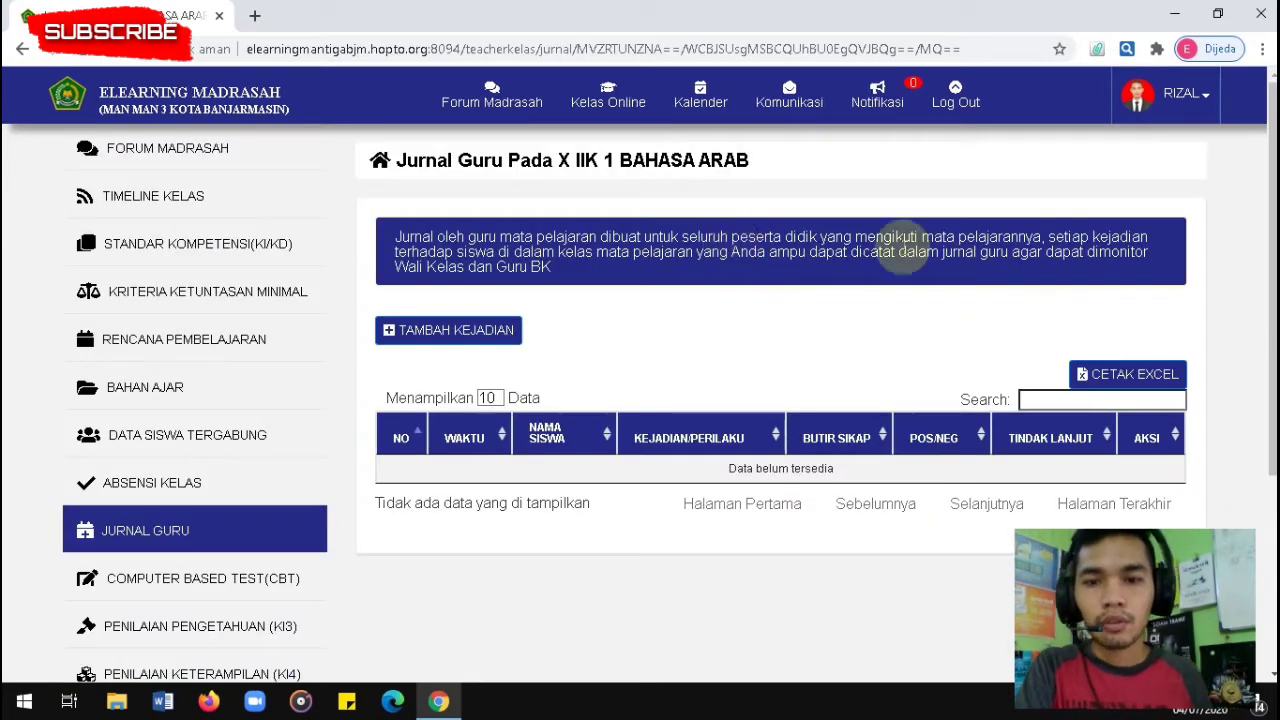
pyautogui.scroll(-1, 905, 260)
pyautogui.scroll(1, 903, 262)
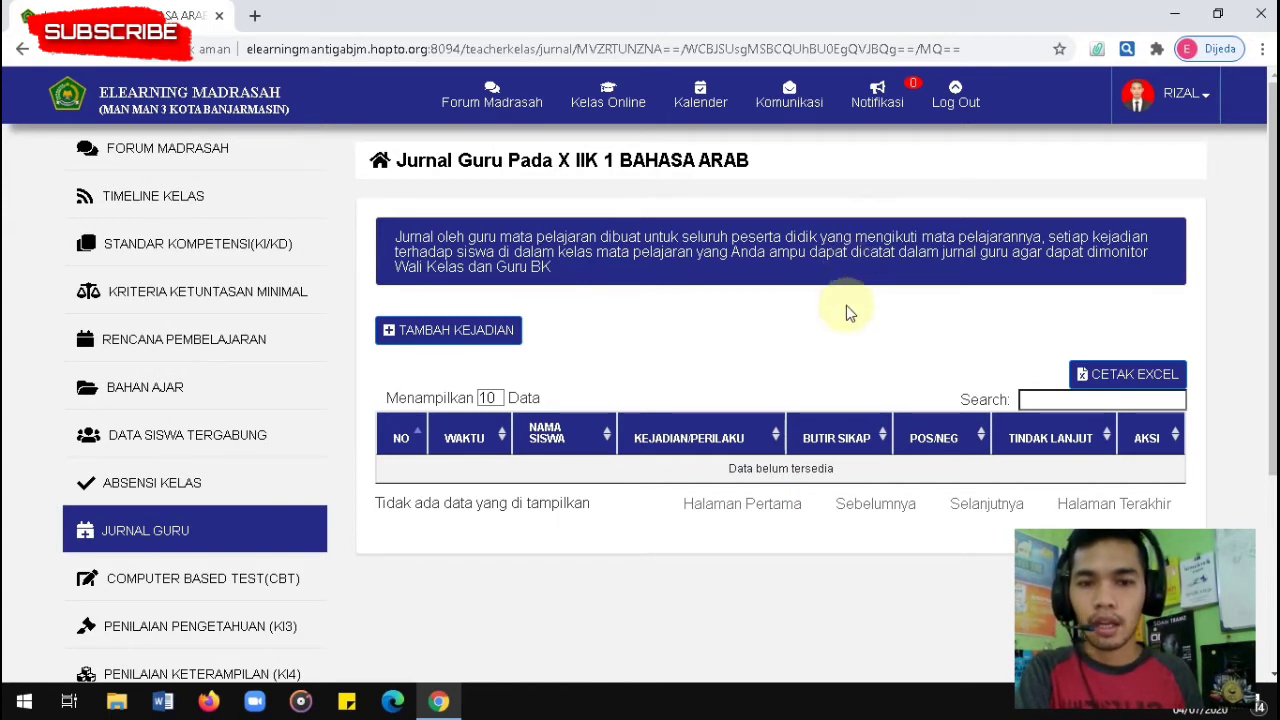
# Start a new journal incident, set its date to 2020-07-03 and select the student's name.
pyautogui.click(445, 337)
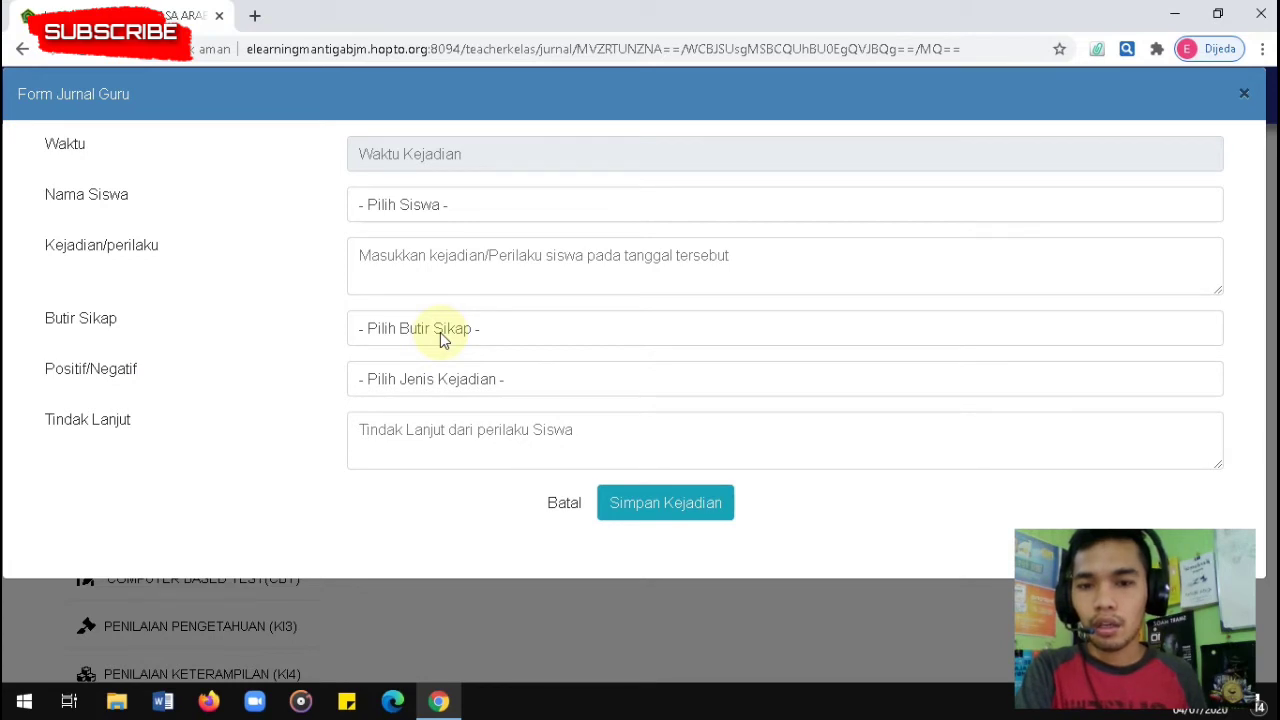
pyautogui.click(423, 155)
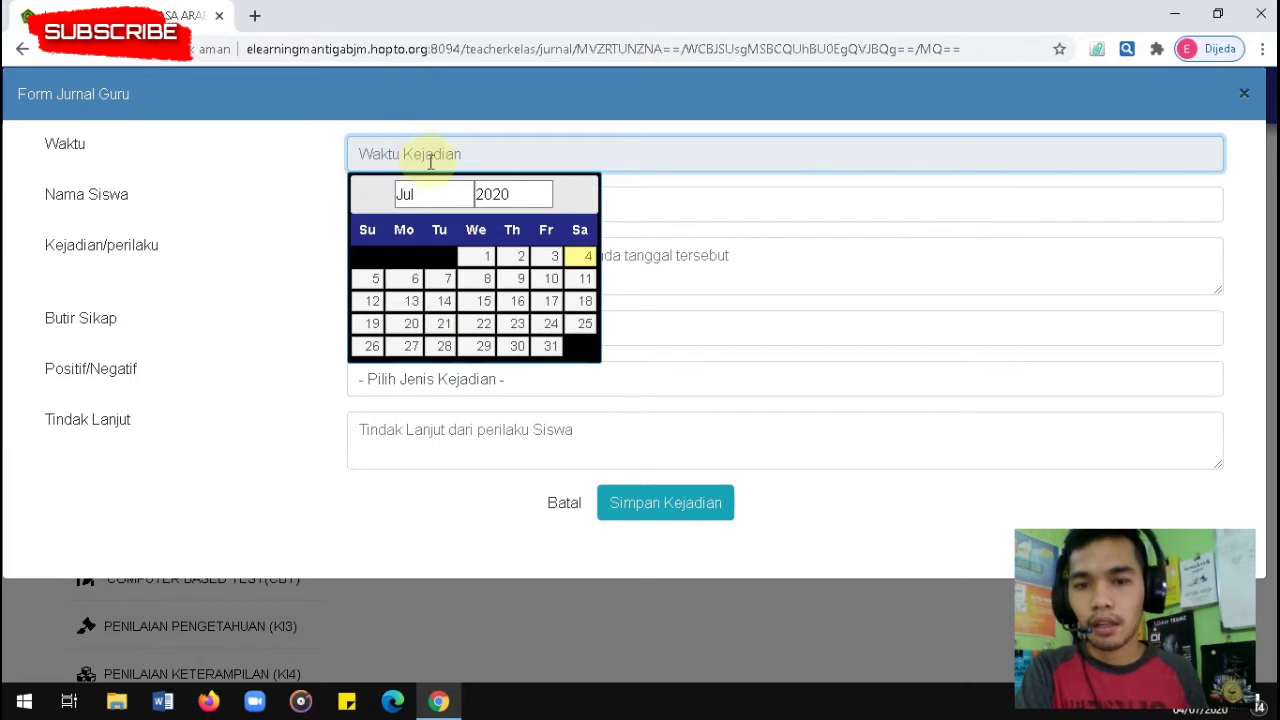
pyautogui.click(549, 259)
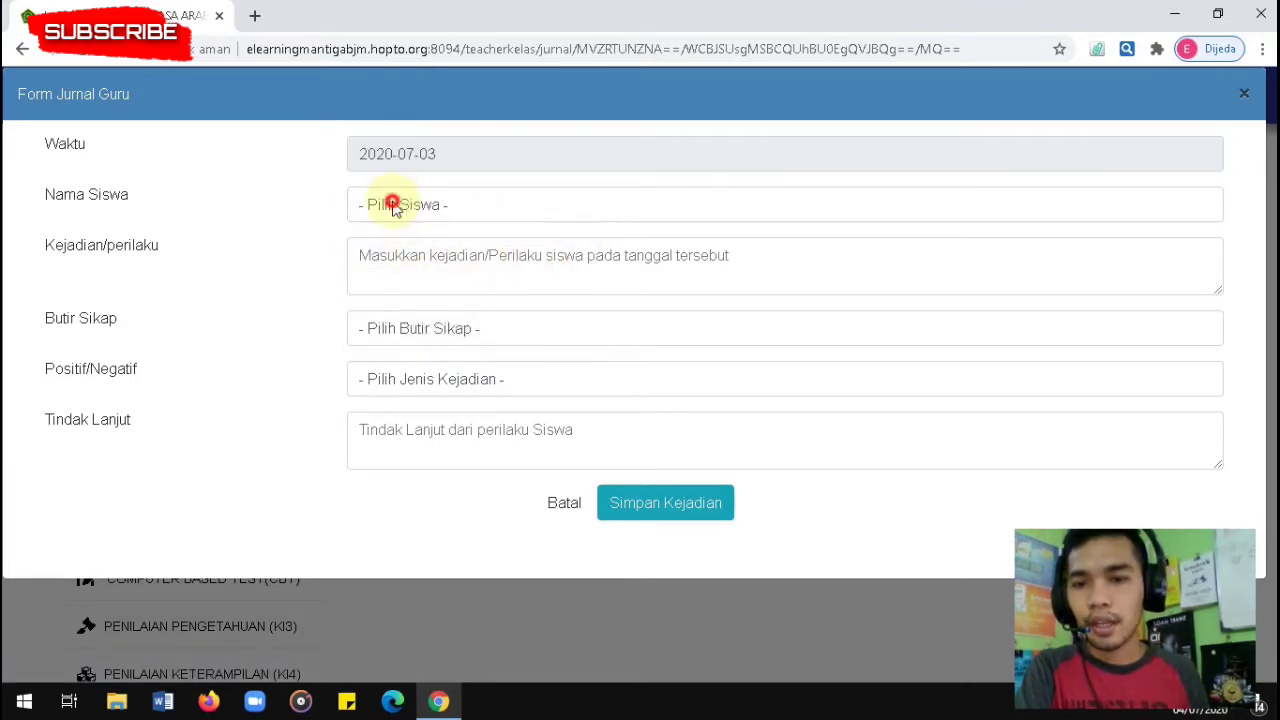
pyautogui.click(395, 204)
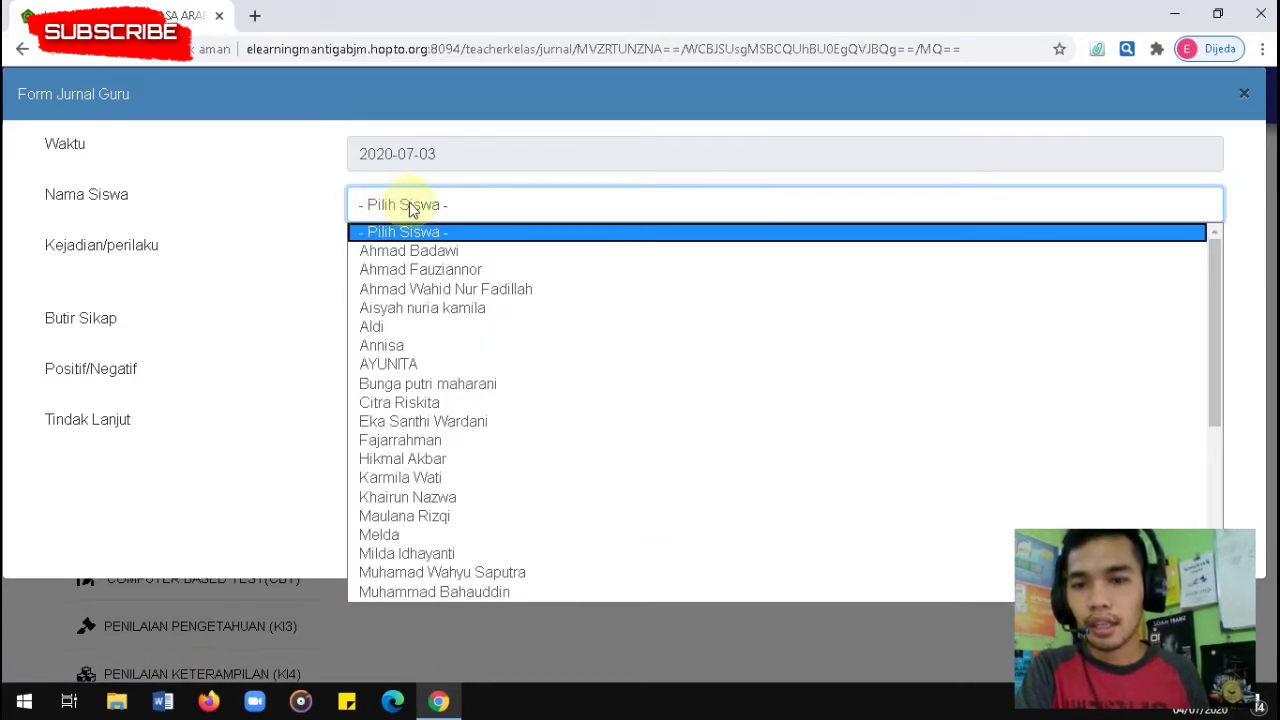
pyautogui.click(473, 278)
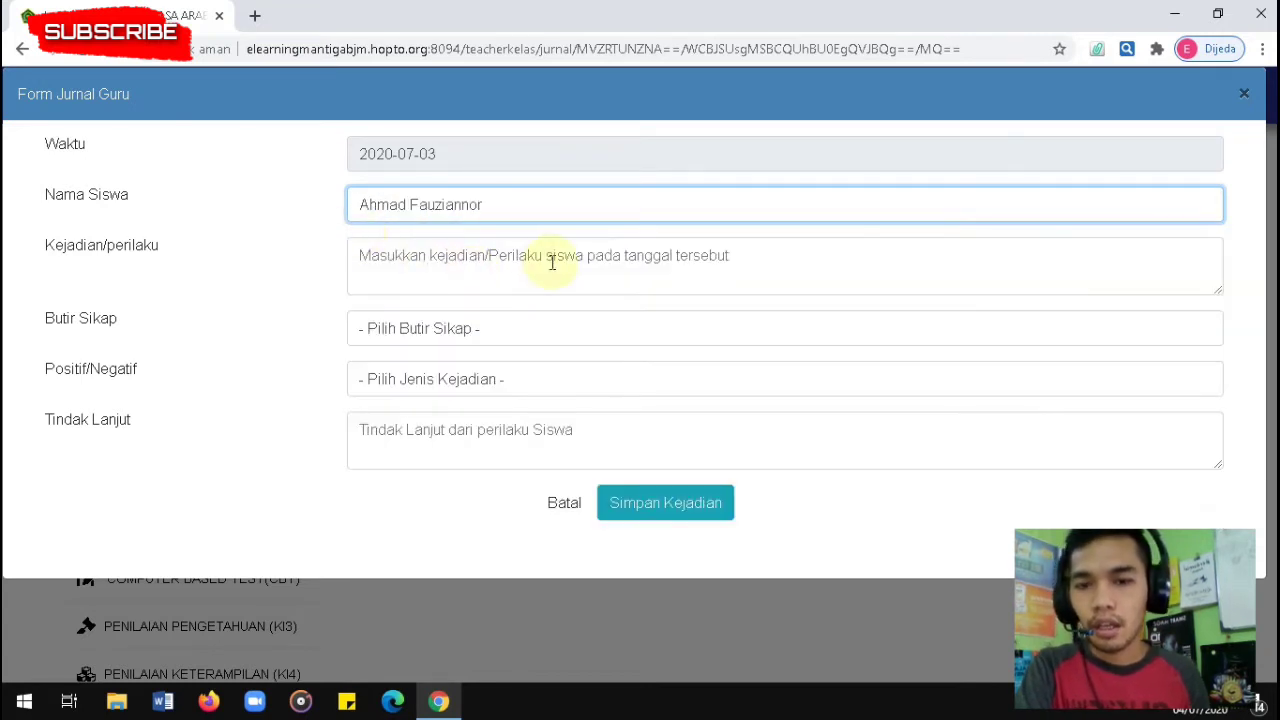
# Enter "Tidak Mengerjakan Tugas yang diberikan Guru" as the incident description (Kejadian/perilaku).
pyautogui.click(461, 275)
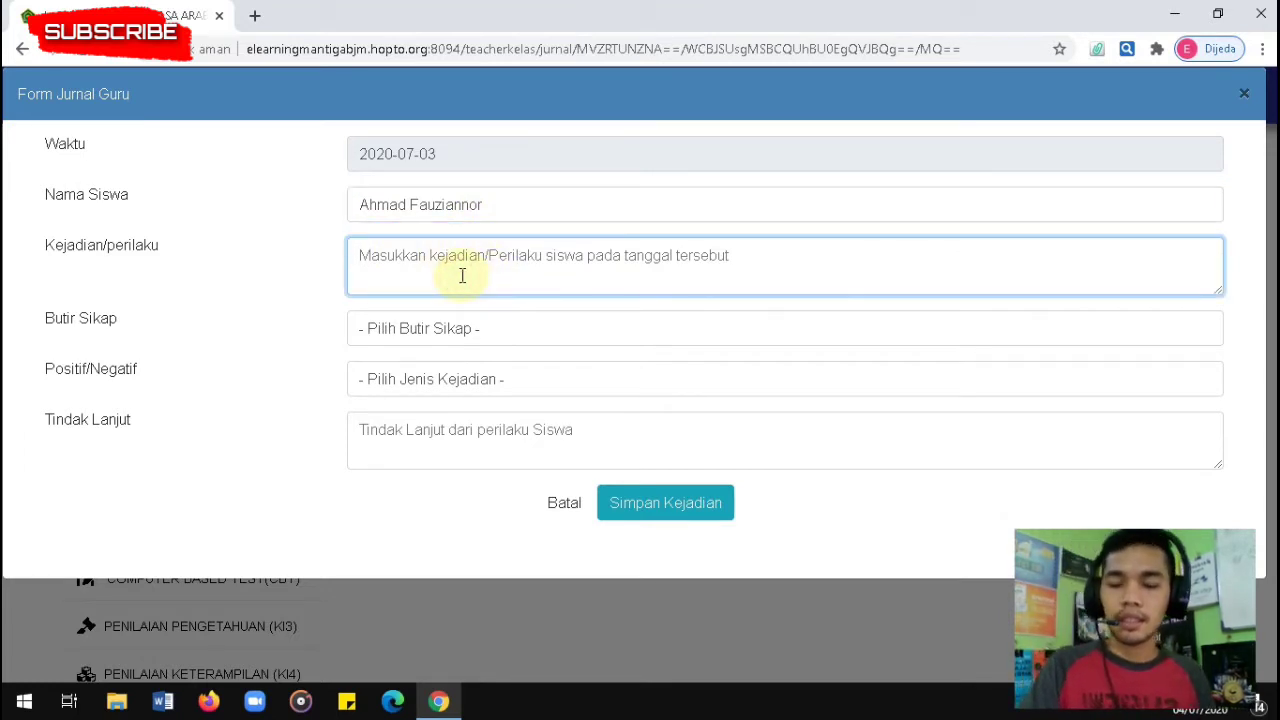
pyautogui.write('Tidak')
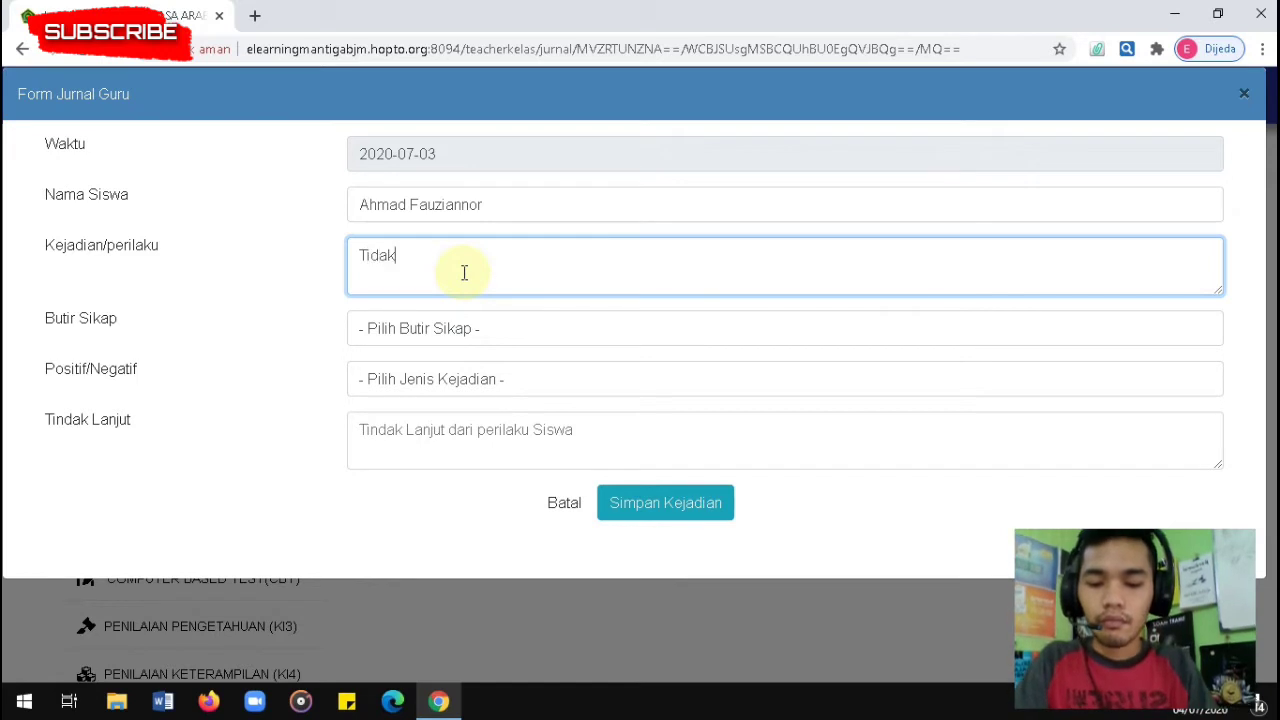
pyautogui.write(' MEnger')
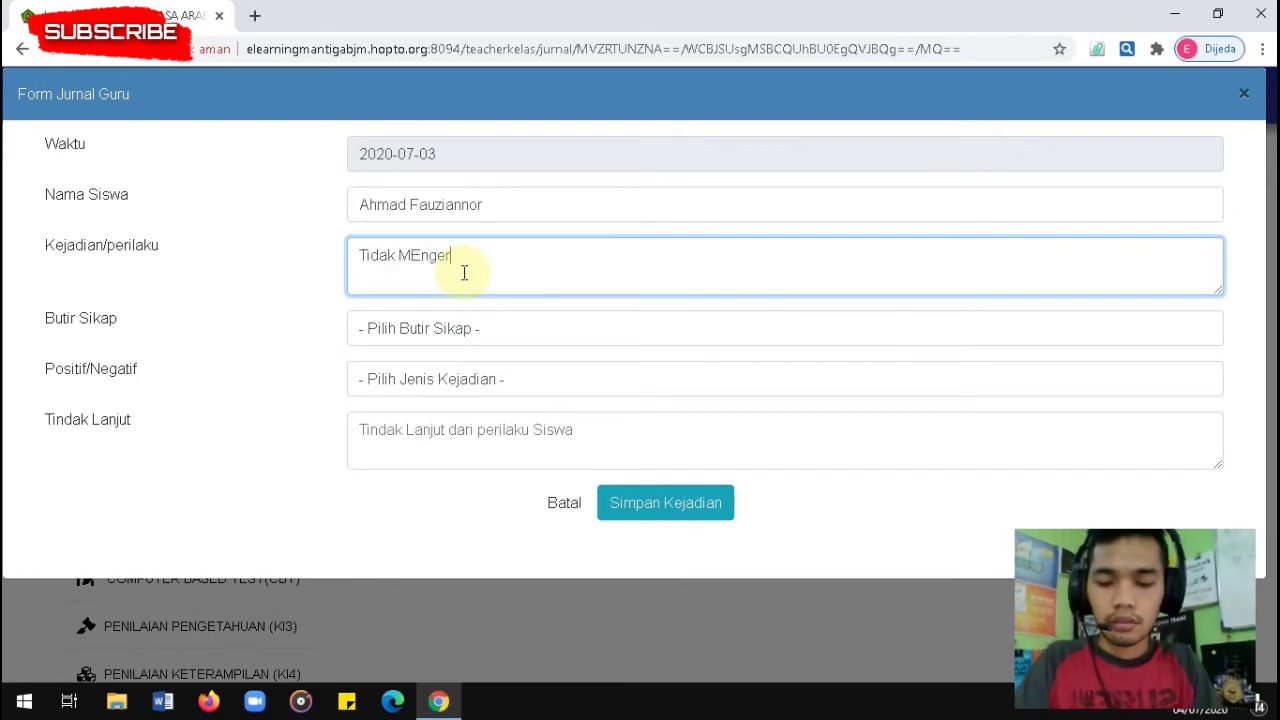
pyautogui.write('jakan Tug')
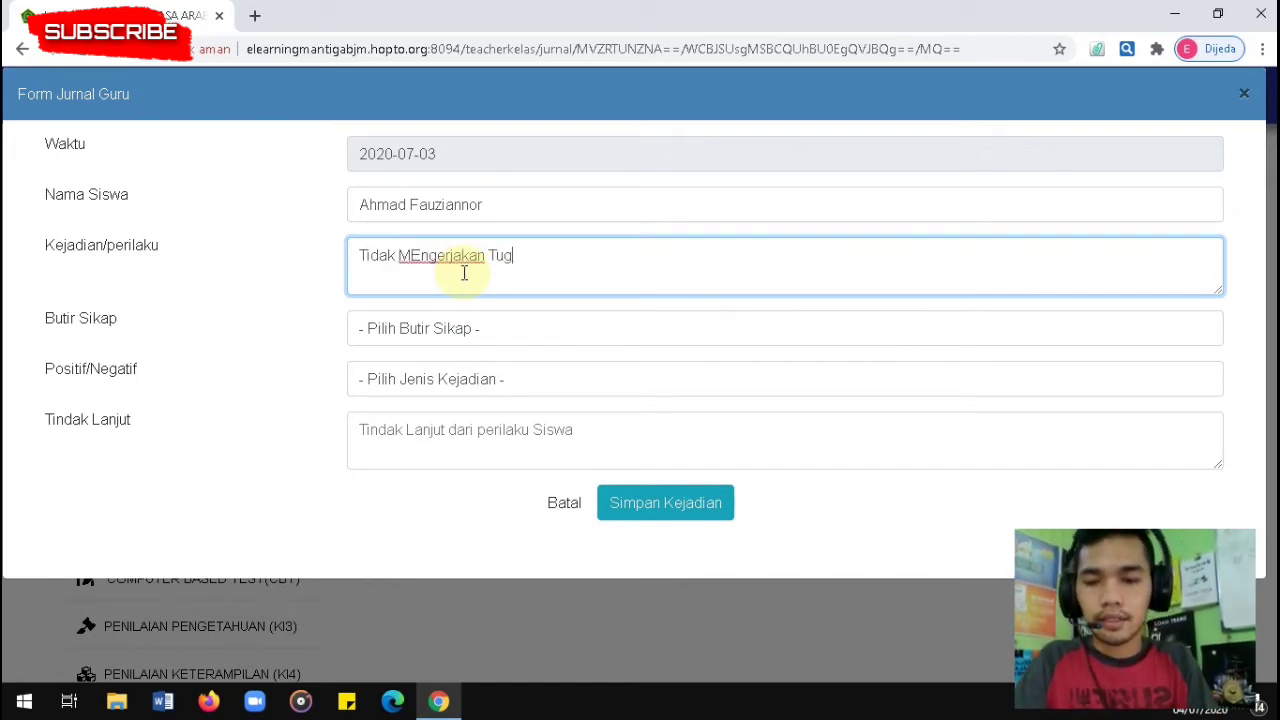
pyautogui.write('as yang di')
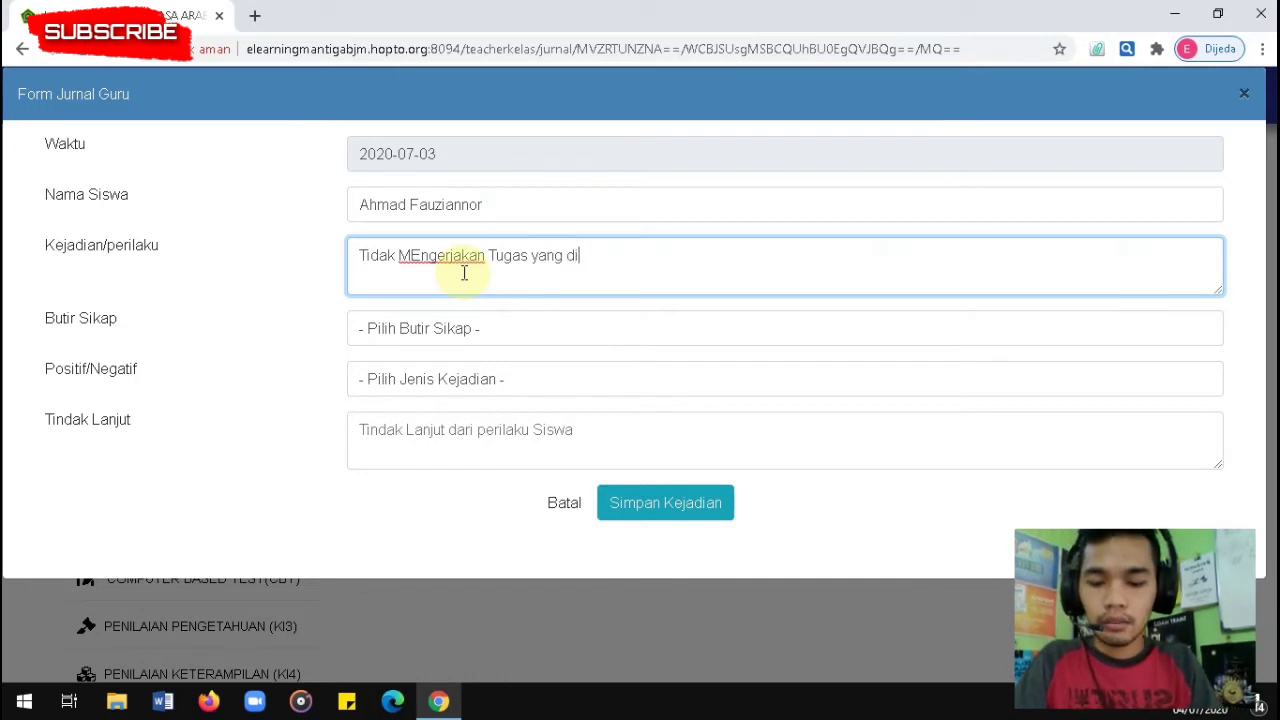
pyautogui.write('berikan Guru')
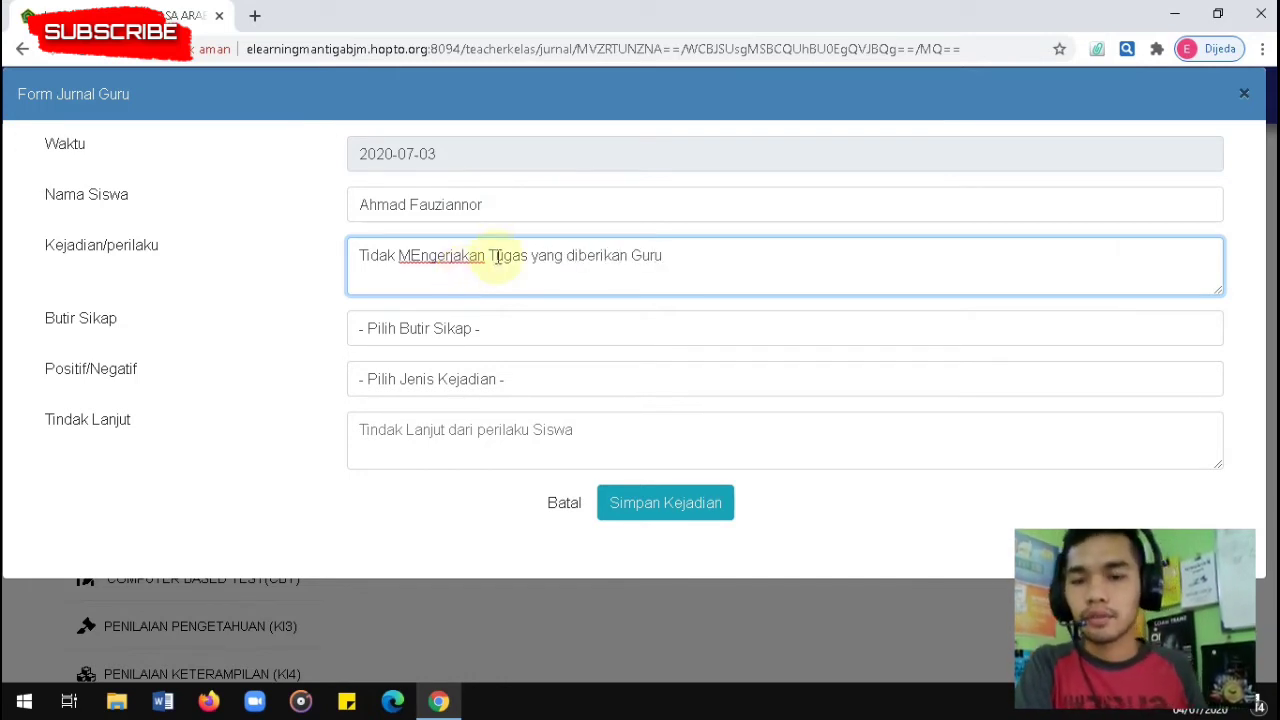
pyautogui.click(424, 262)
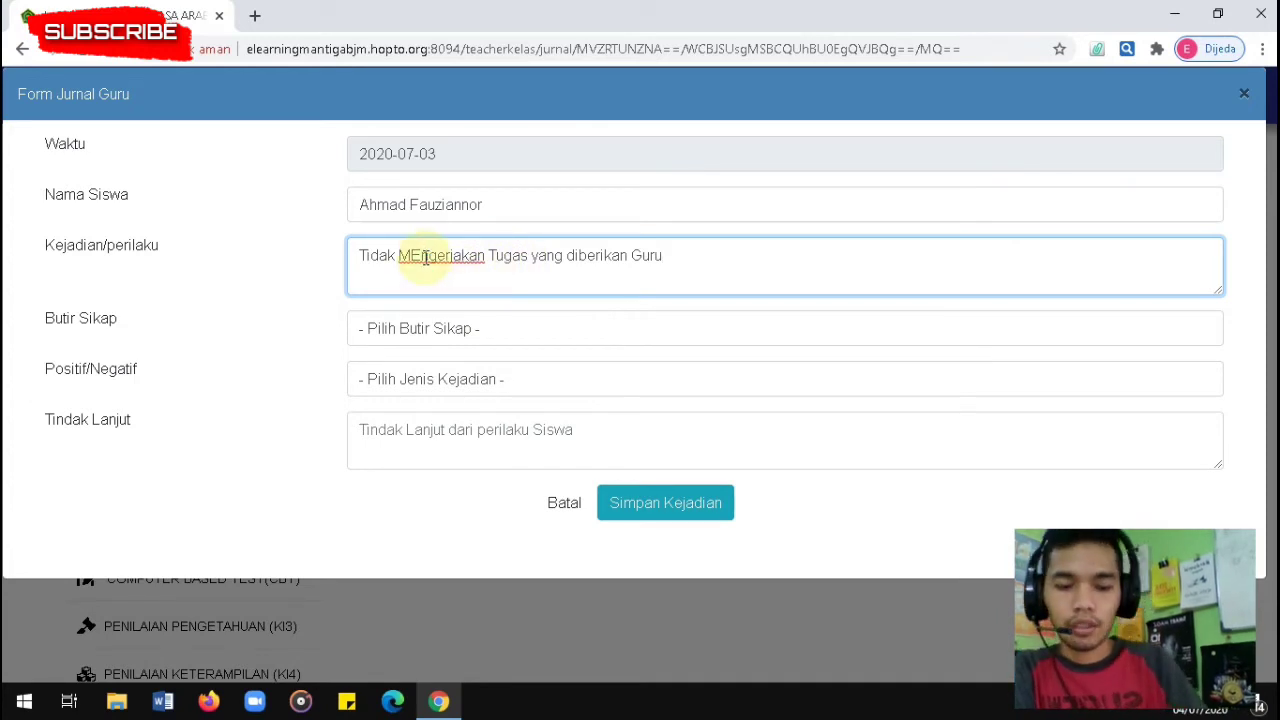
pyautogui.press('BackSpace')
pyautogui.write('e')
# Set the incident's attitude item (Butir Sikap) to Tanggung Jawab and its type (Positif/Negatif) to Negatif (-).
pyautogui.click(382, 338)
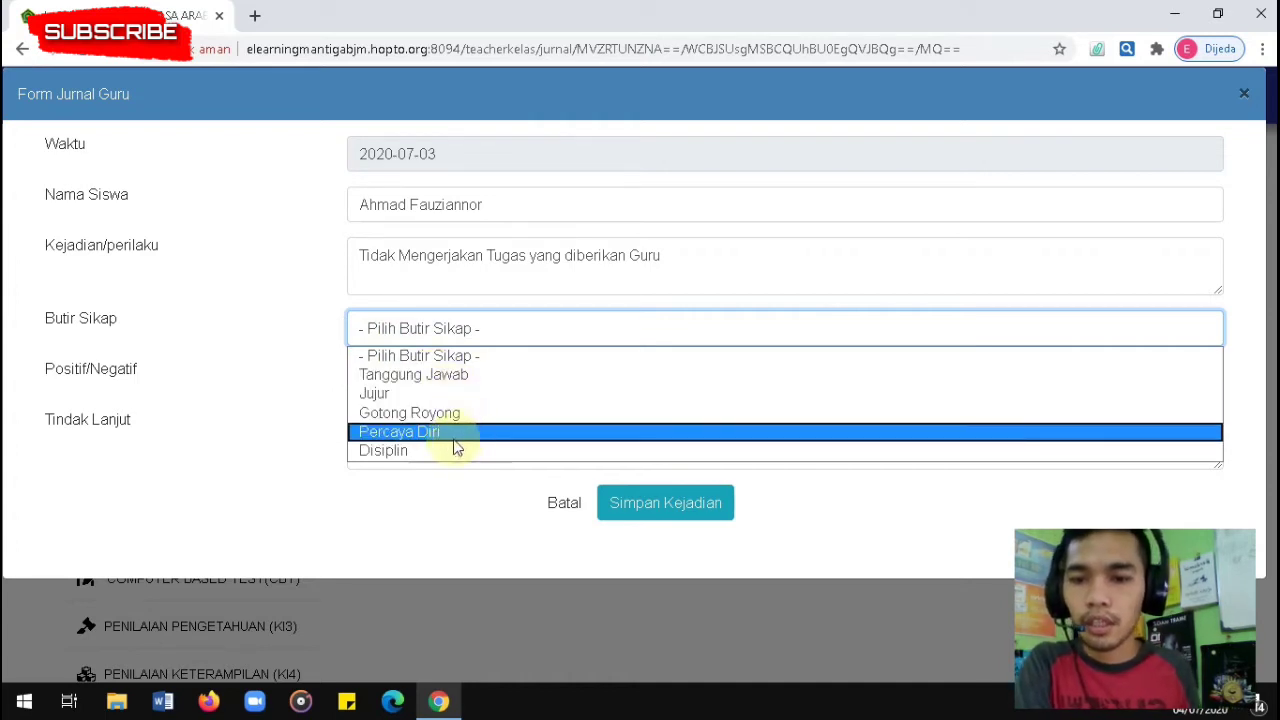
pyautogui.click(448, 378)
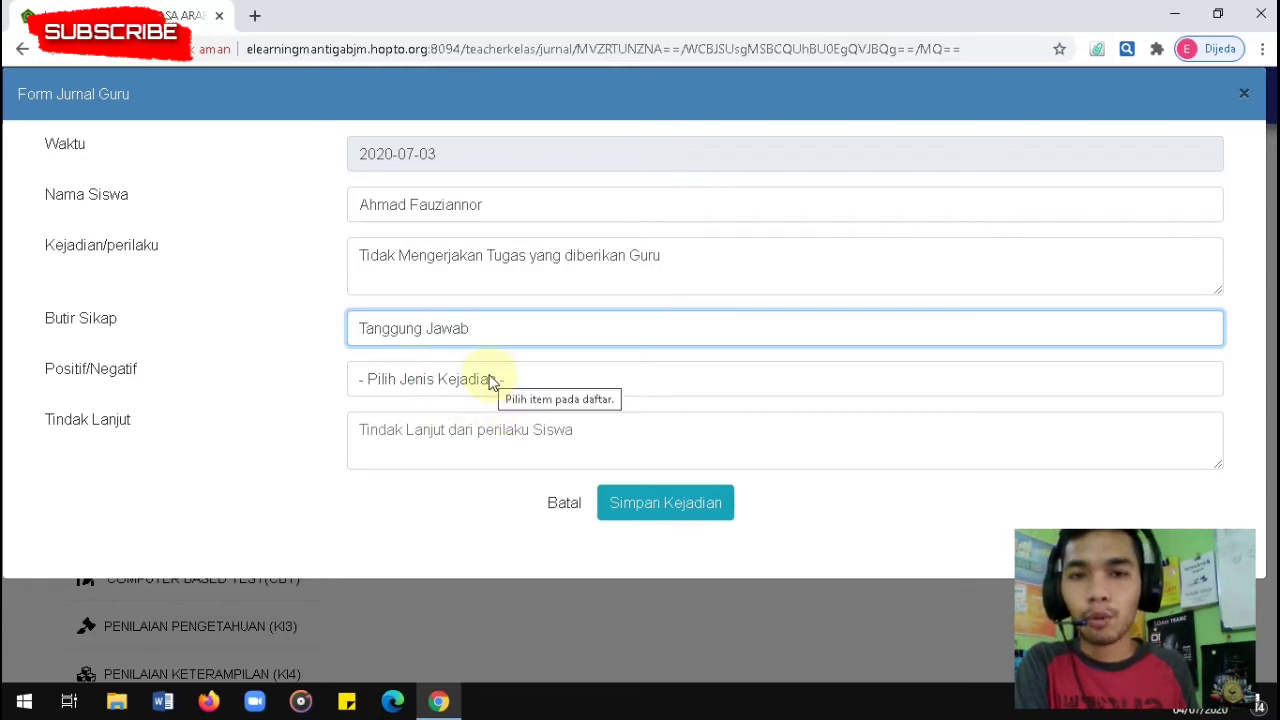
pyautogui.click(490, 380)
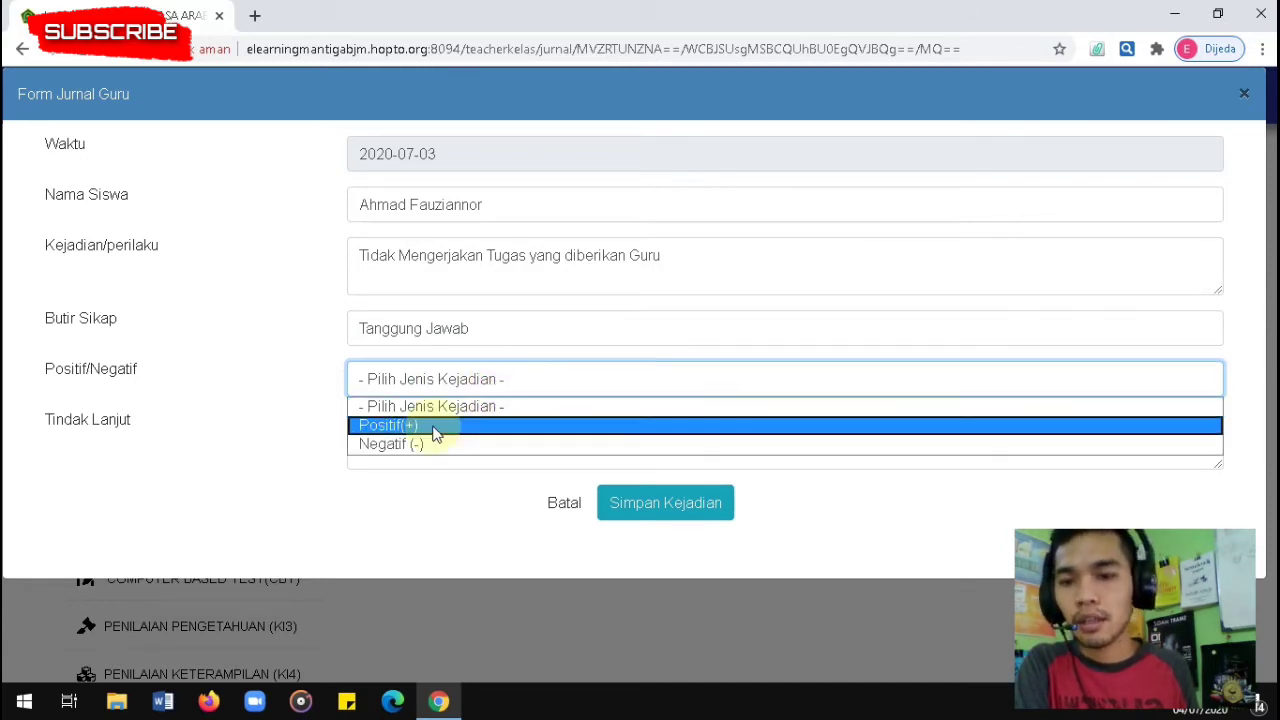
pyautogui.click(407, 446)
# Enter "Agar Wali Kelas Memberikan teguran kepada siswa bersangkutan." as the follow-up (Tindak Lanjut) and save the incident.
pyautogui.click(387, 423)
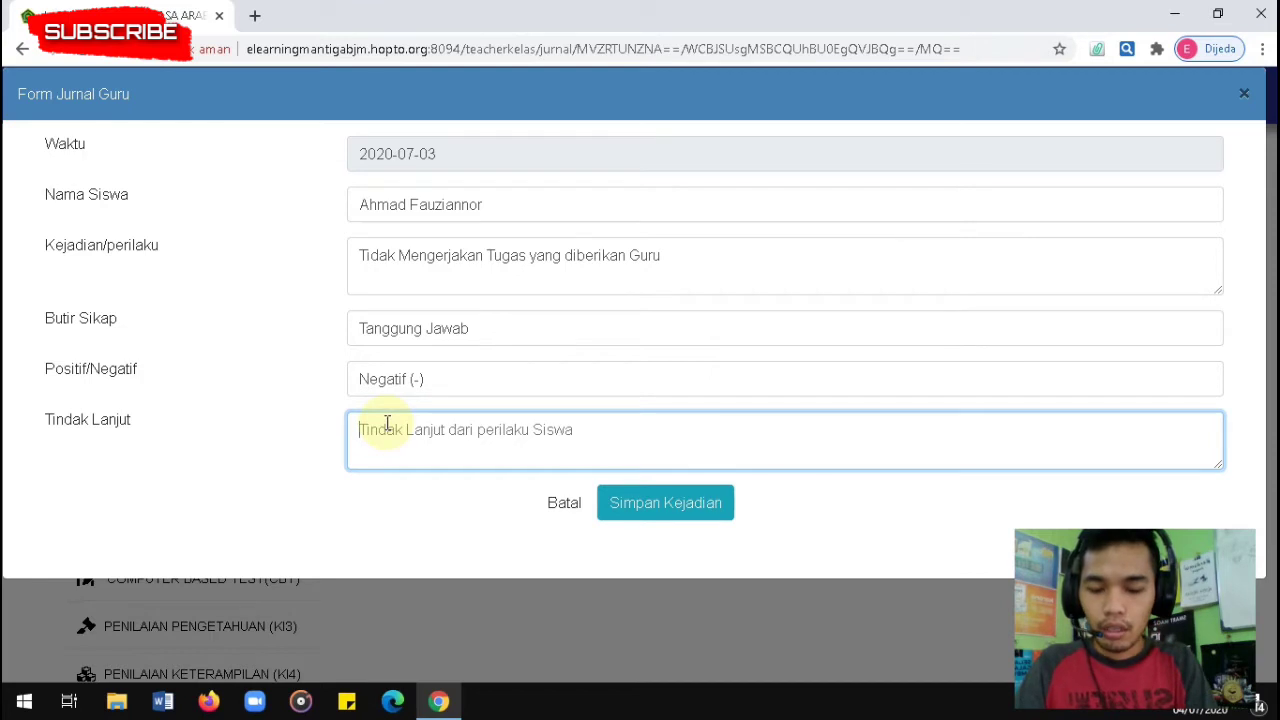
pyautogui.write('Agar')
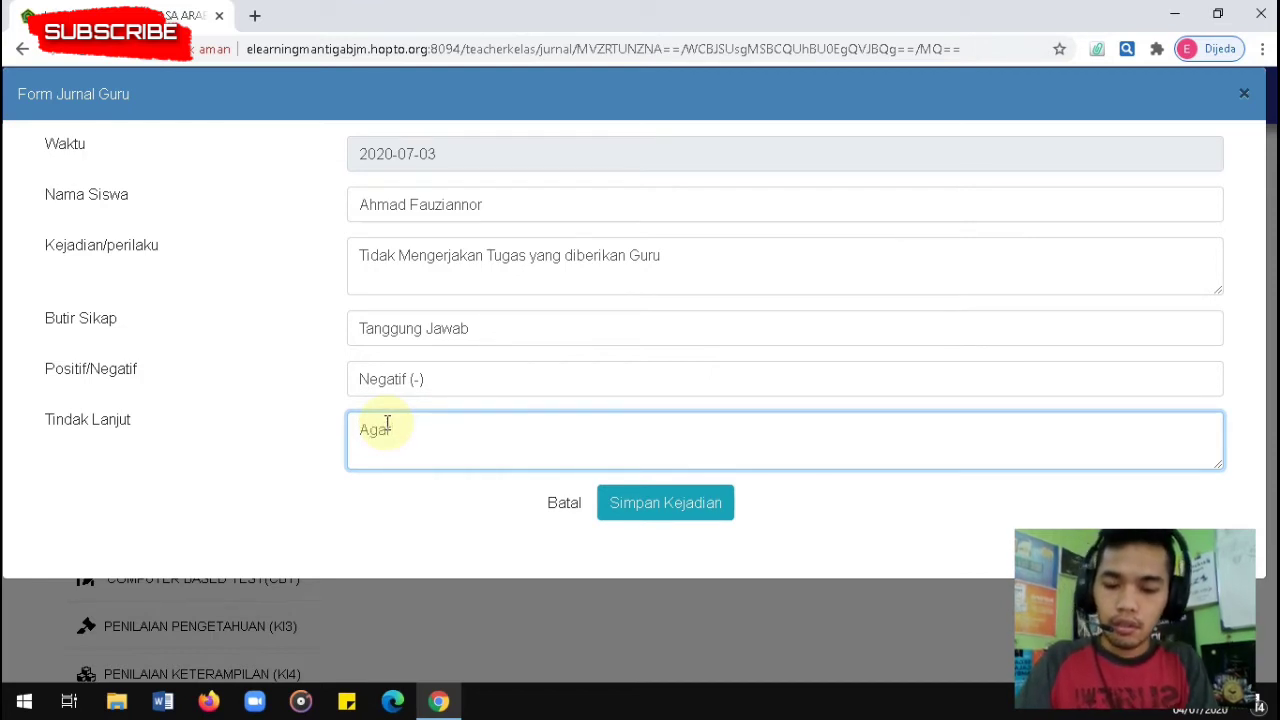
pyautogui.write(' Wali')
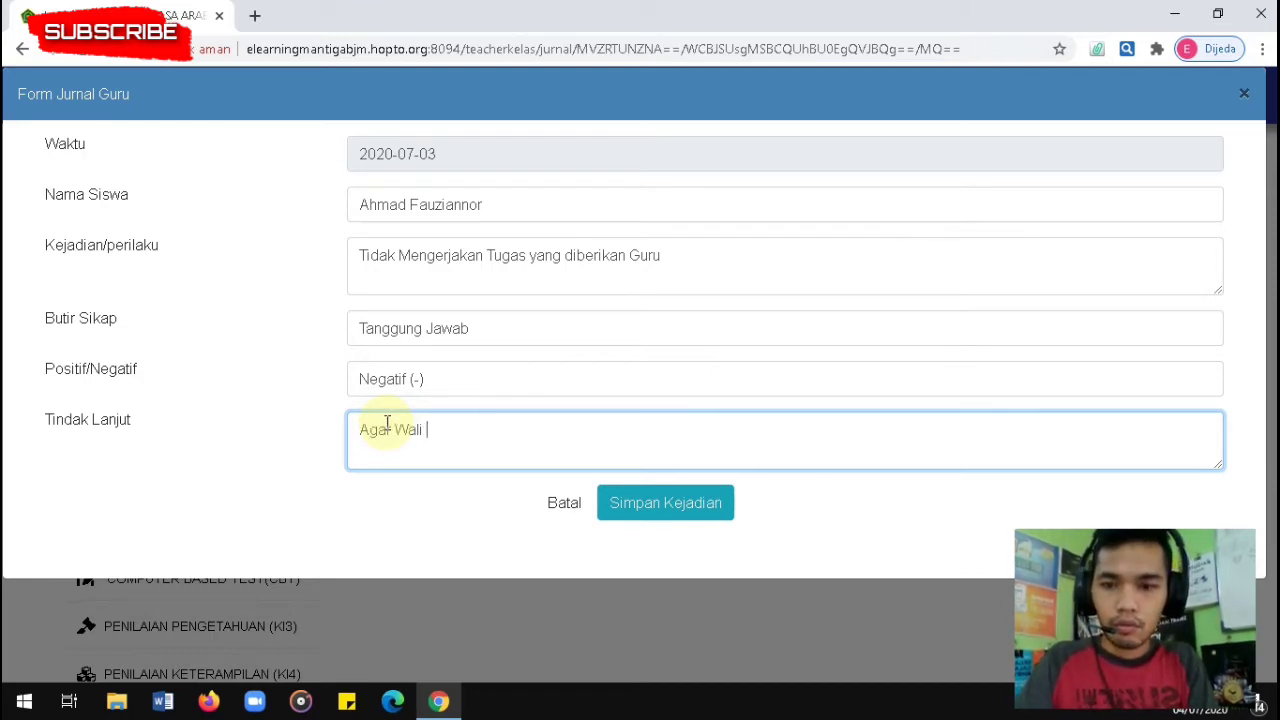
pyautogui.write(' Kelas')
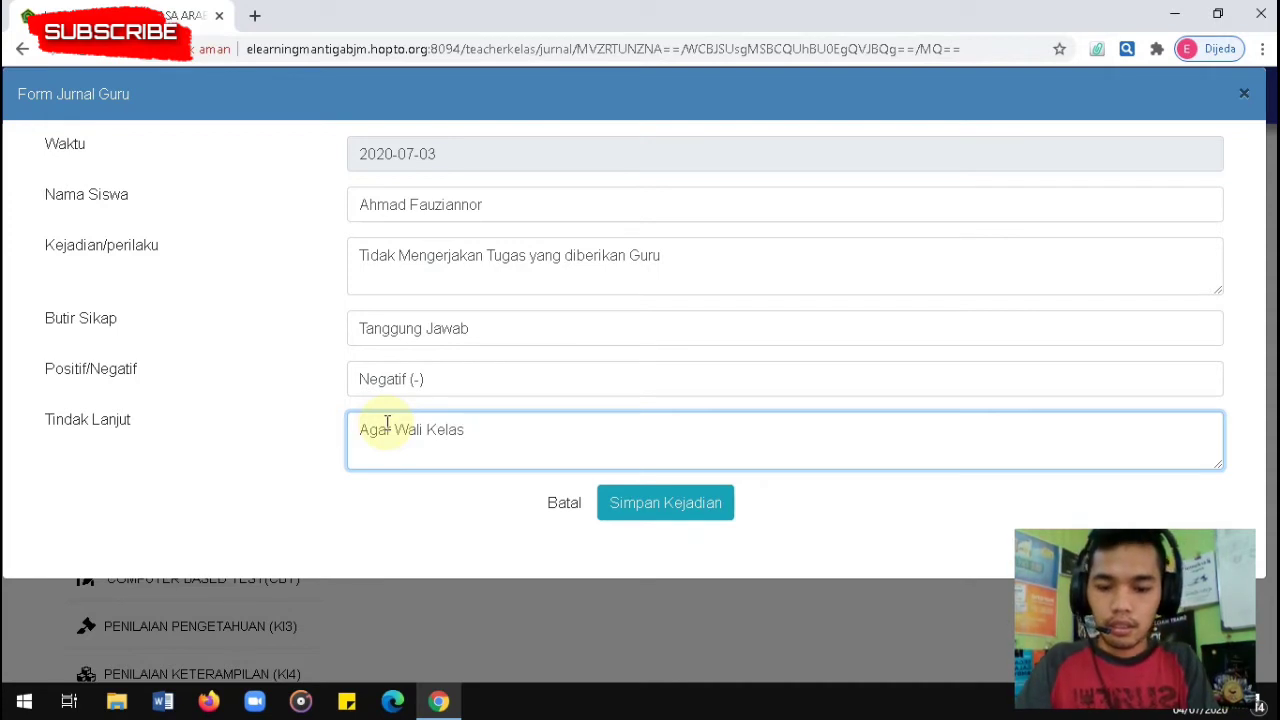
pyautogui.write(' Mem')
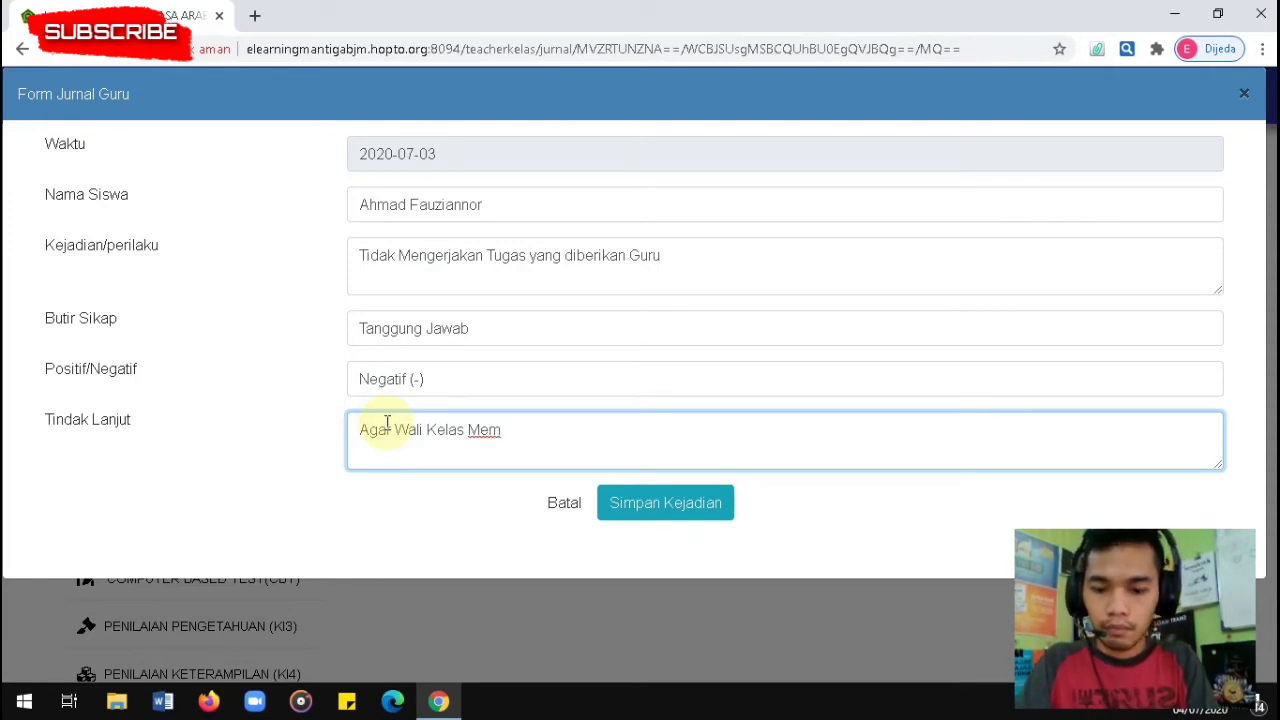
pyautogui.write('berikan k')
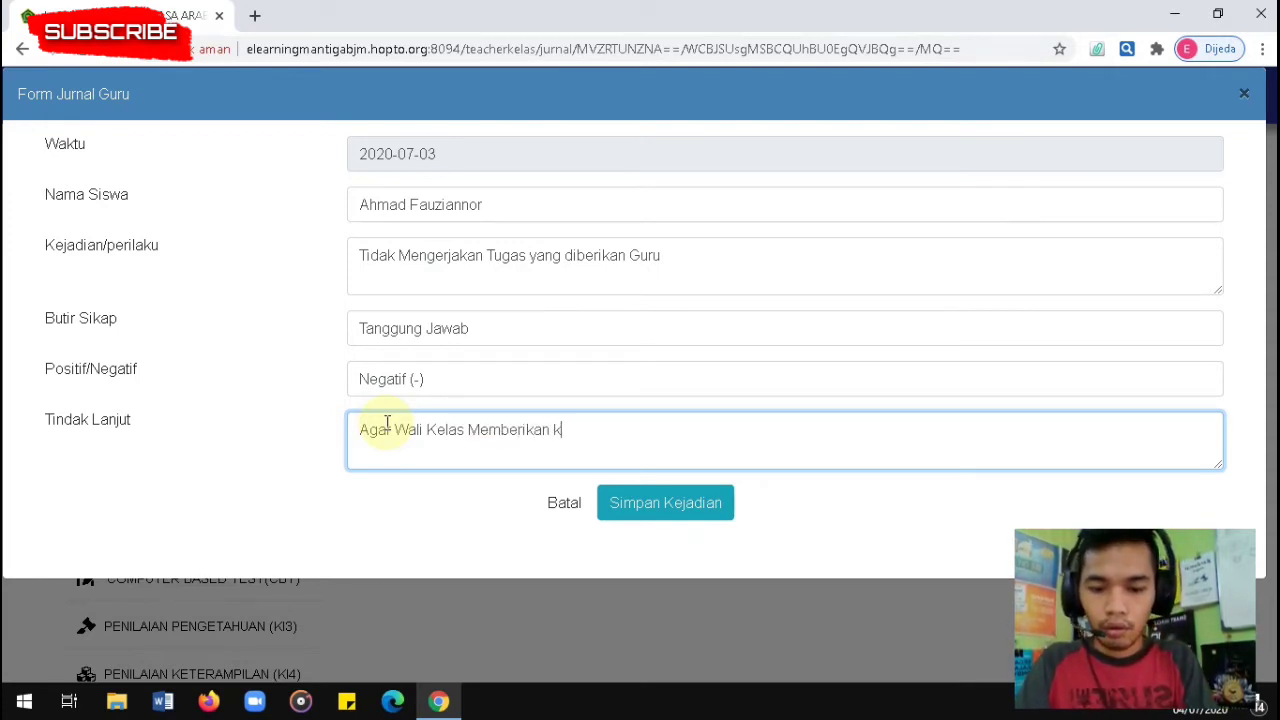
pyautogui.write('onseli')
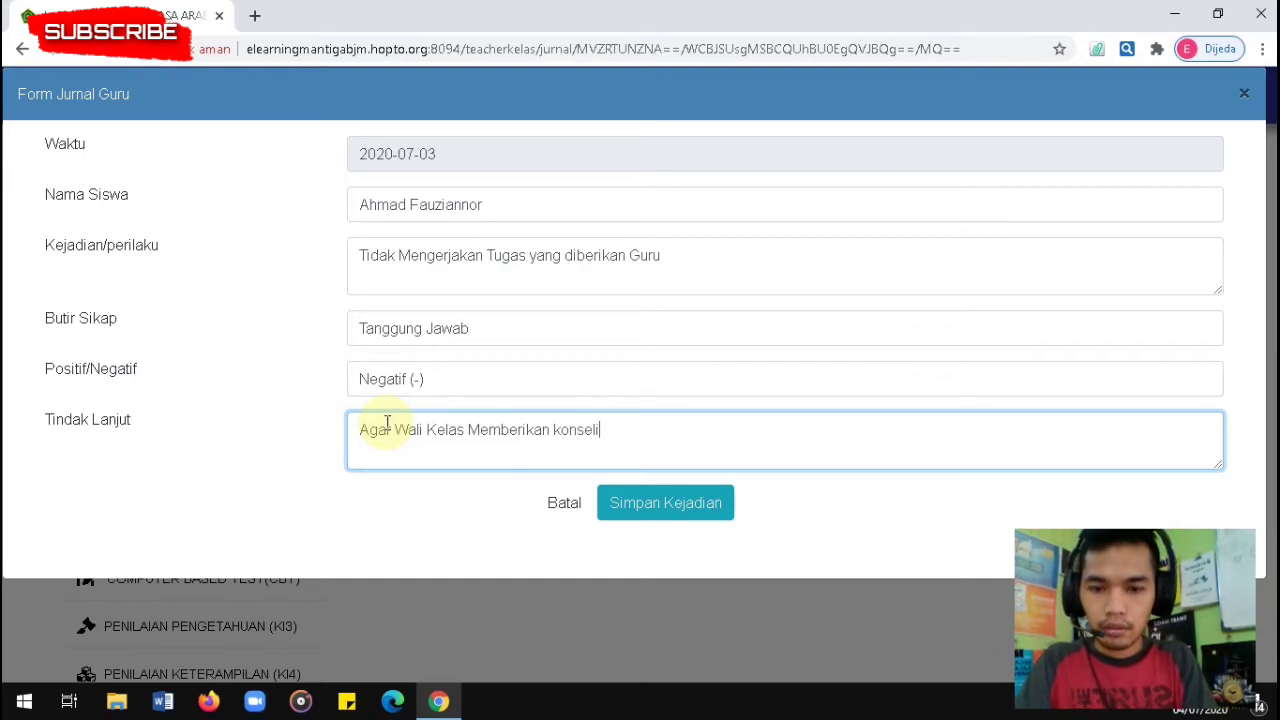
pyautogui.write('ng')
pyautogui.hotkey('ctrl', 'shift', 'Left')
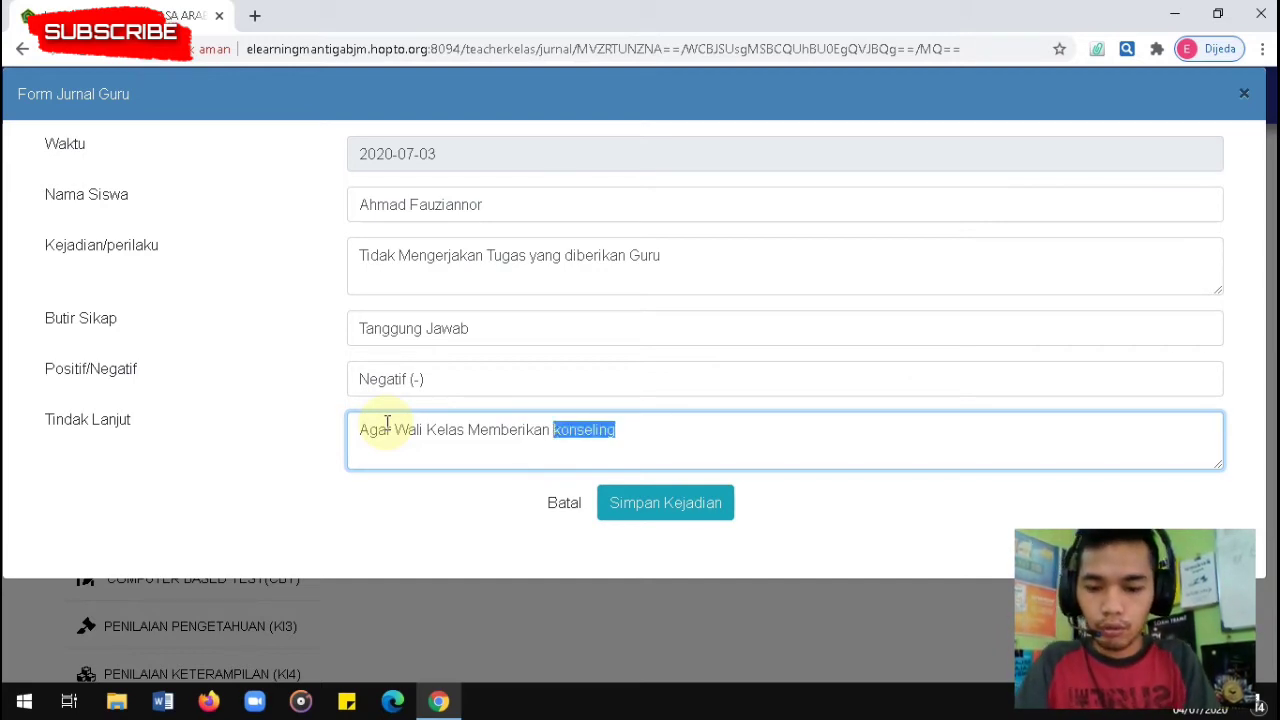
pyautogui.write('tegura')
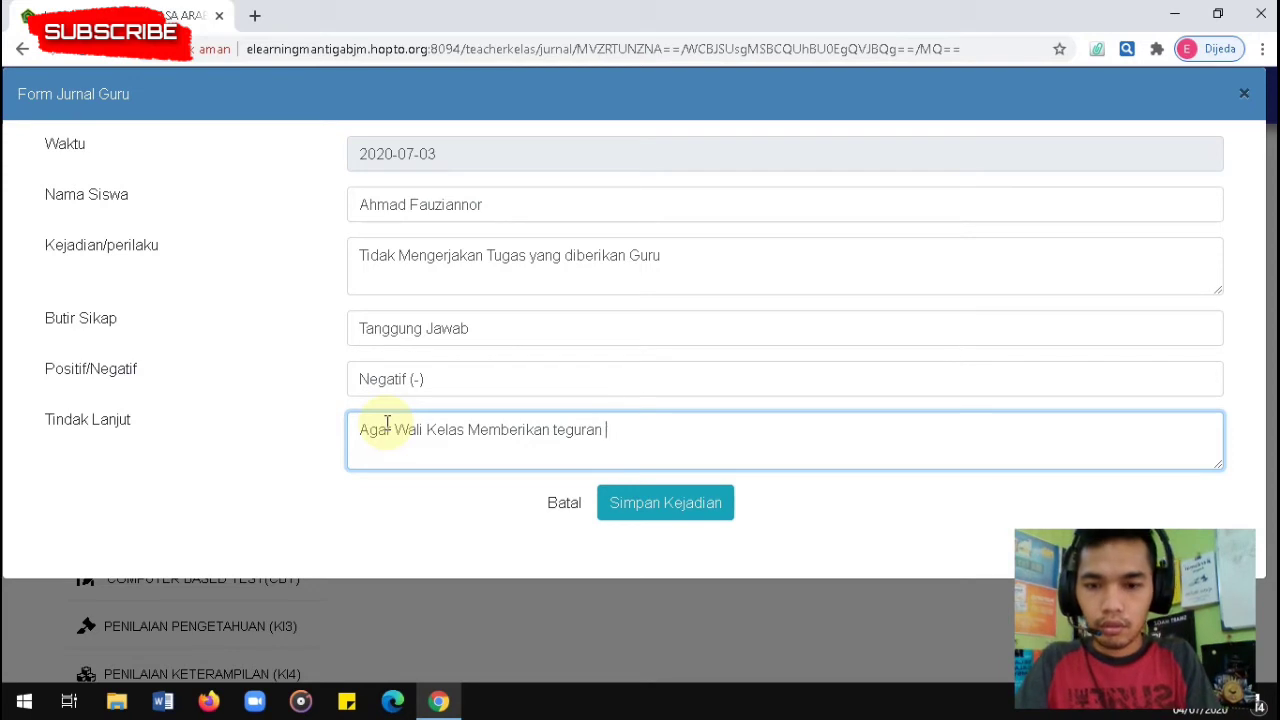
pyautogui.write('n kepada')
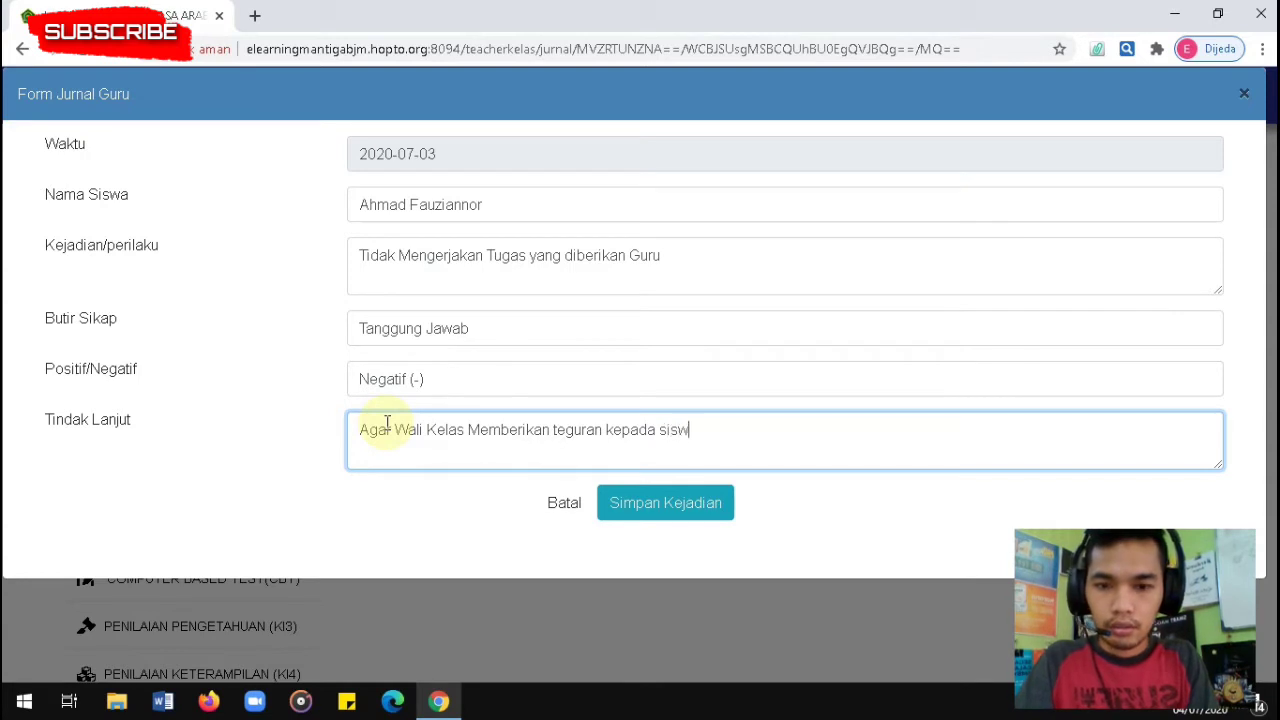
pyautogui.write('siswa bersangkutan.')
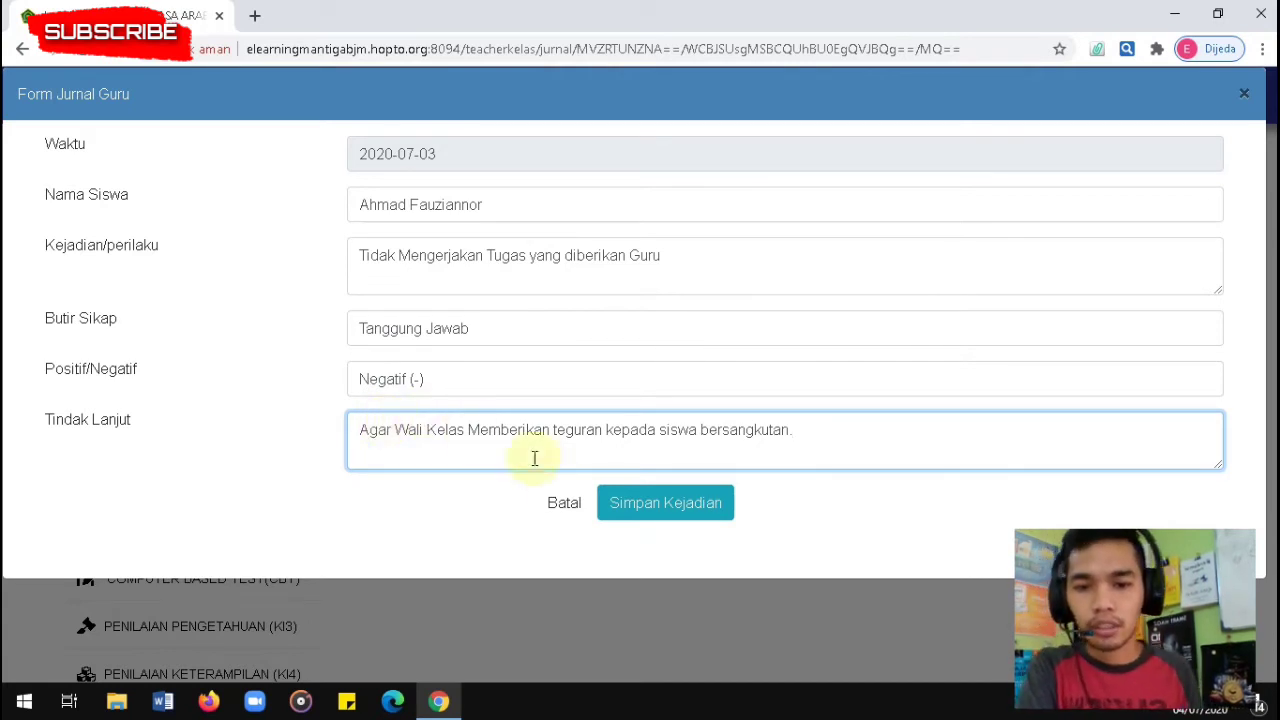
pyautogui.click(713, 512)
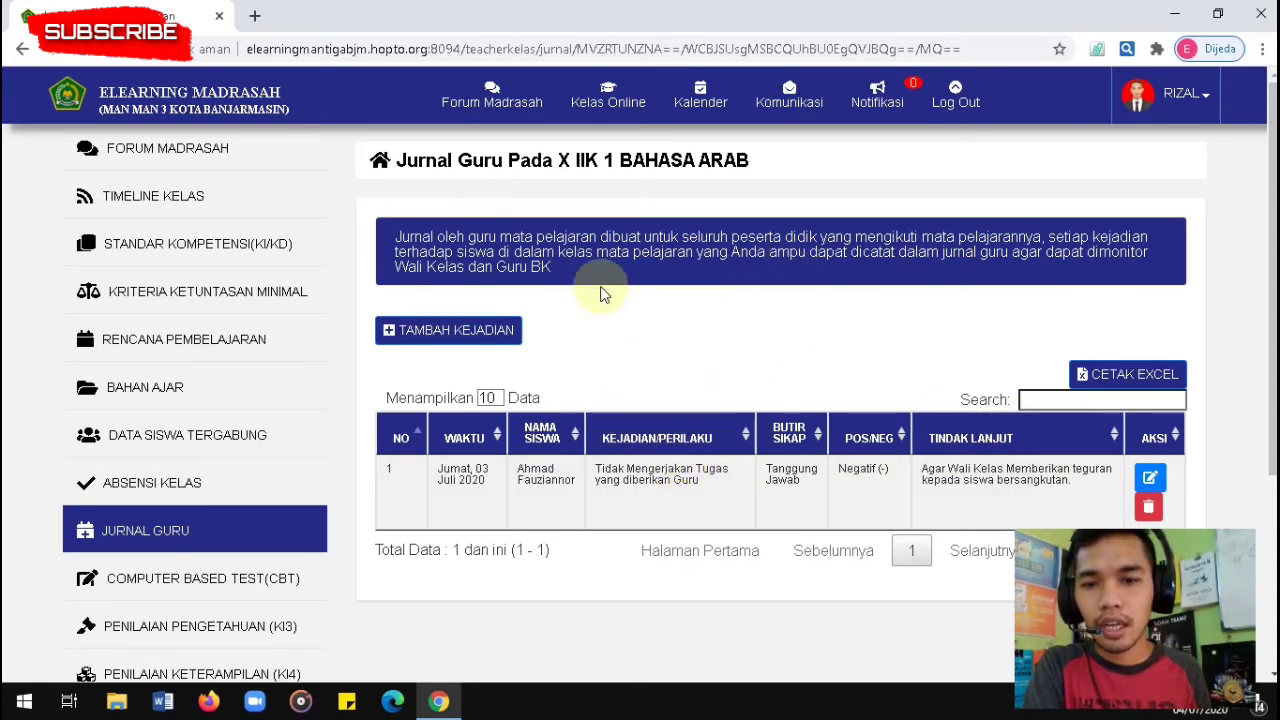
# Start a second journal incident, set its date to 2020-07-04 and select the first listed student's name.
pyautogui.click(447, 335)
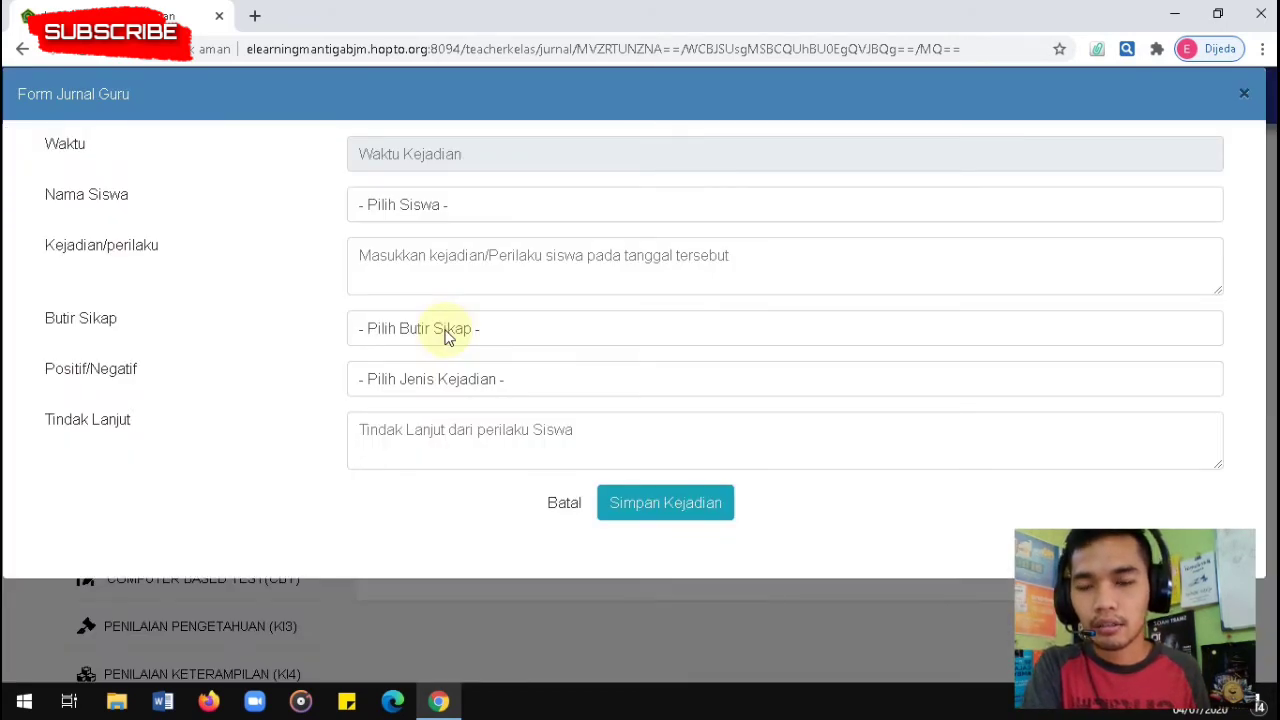
pyautogui.click(448, 160)
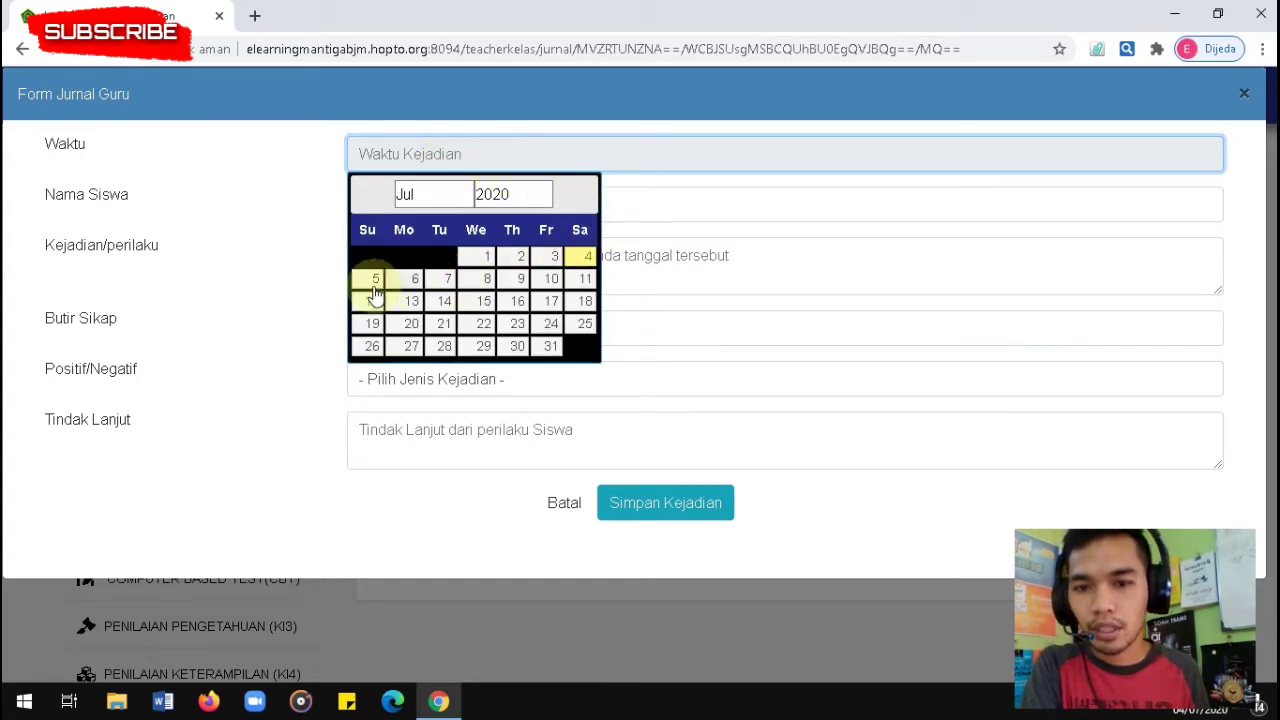
pyautogui.click(574, 254)
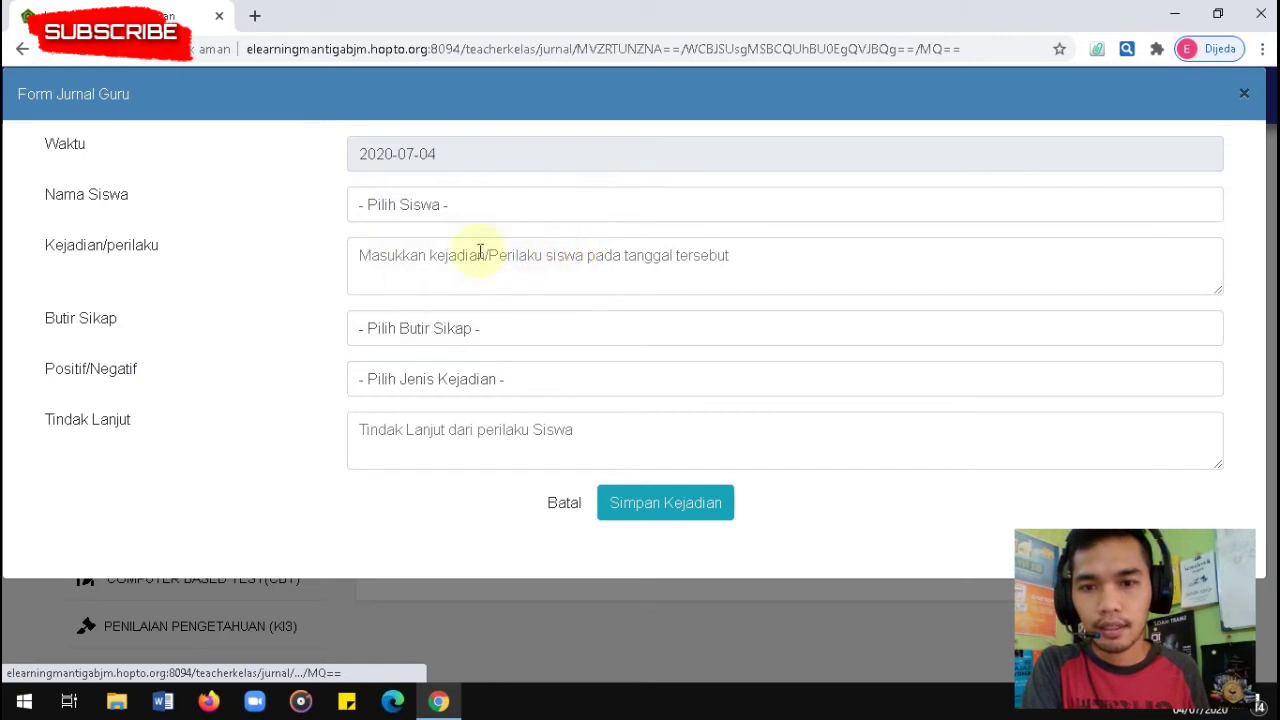
pyautogui.click(448, 204)
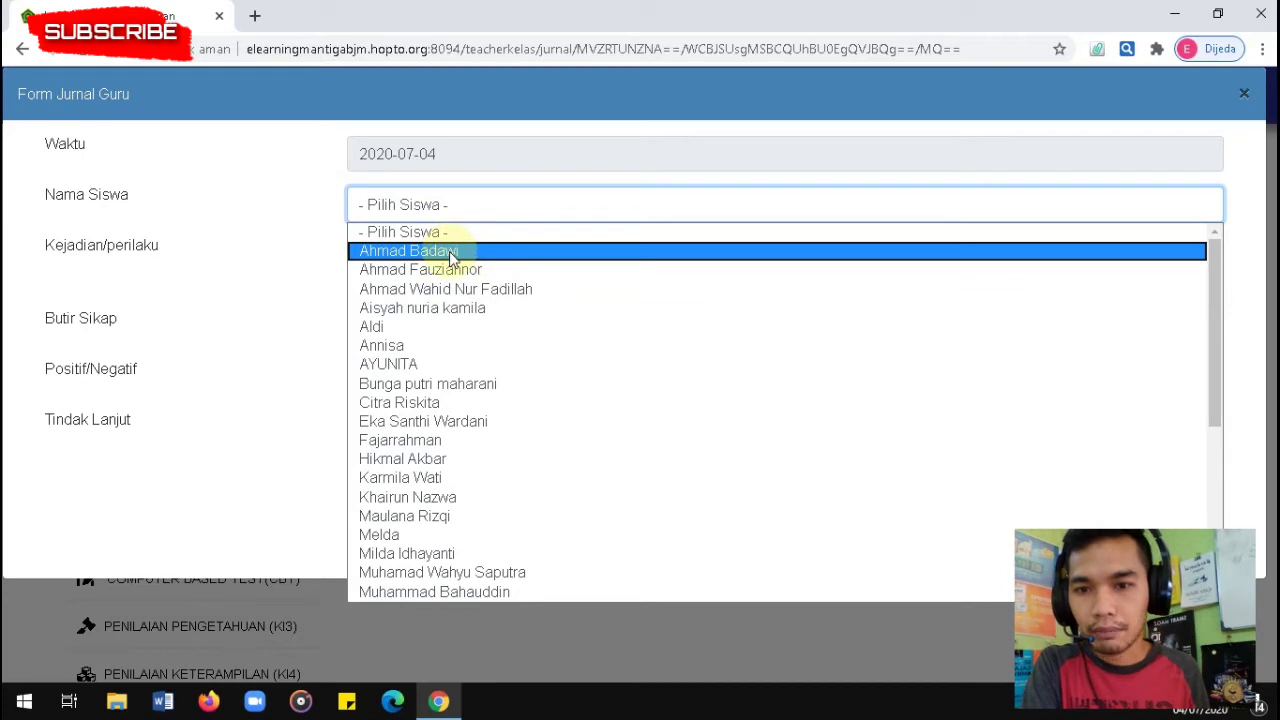
pyautogui.click(449, 251)
# Describe the incident as "Siswa secara disiplin memberikan contoh dan mengajak siswa agar mengumpul tugas tepat waktu".
pyautogui.click(396, 256)
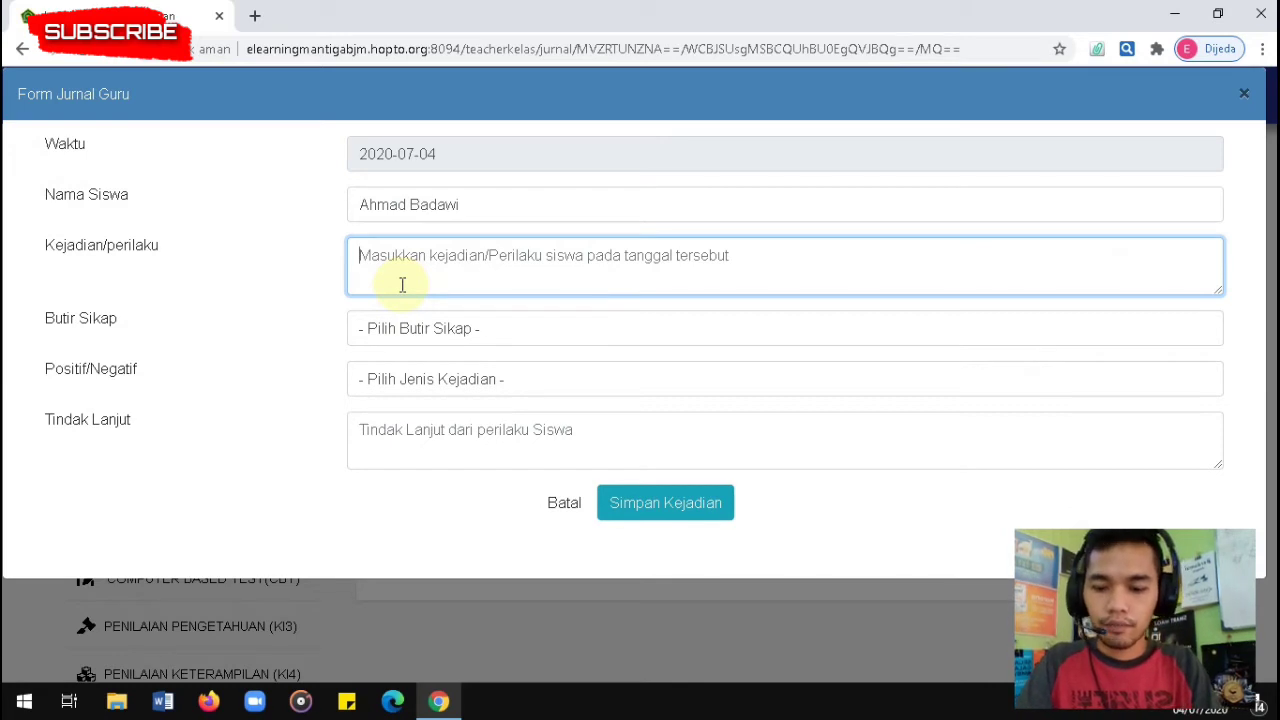
pyautogui.write('Siswa')
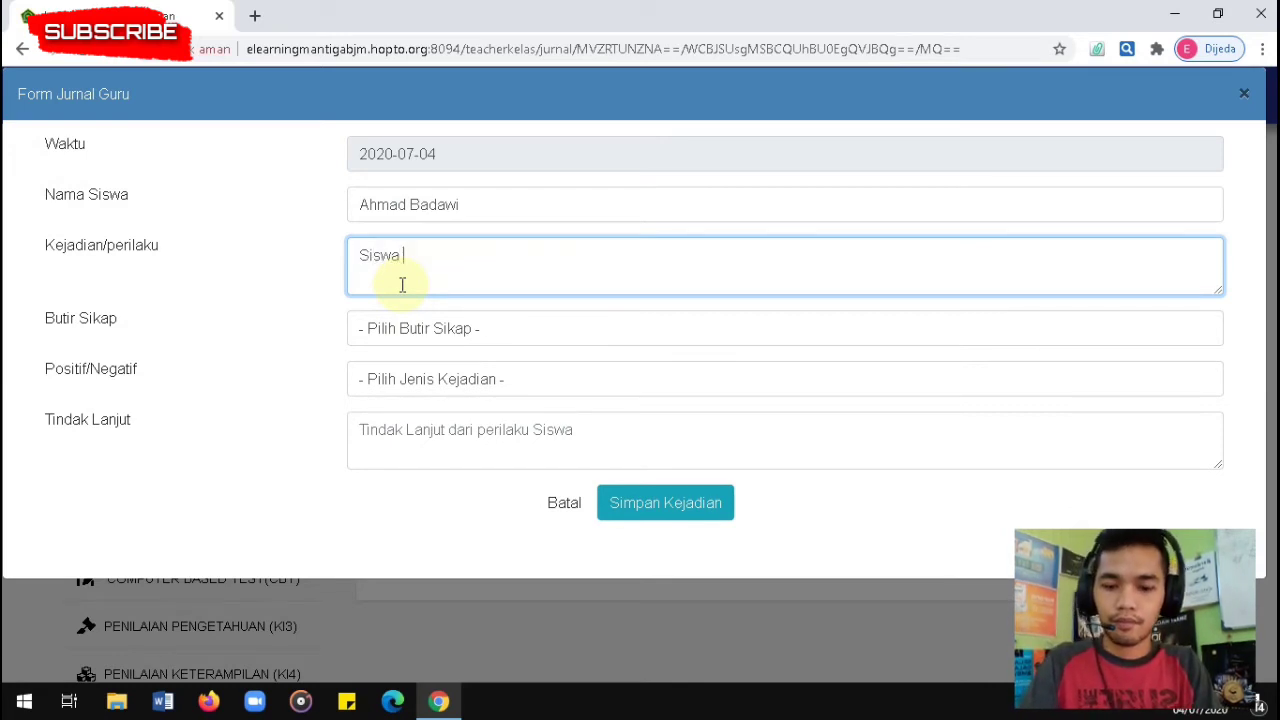
pyautogui.write(' secara ')
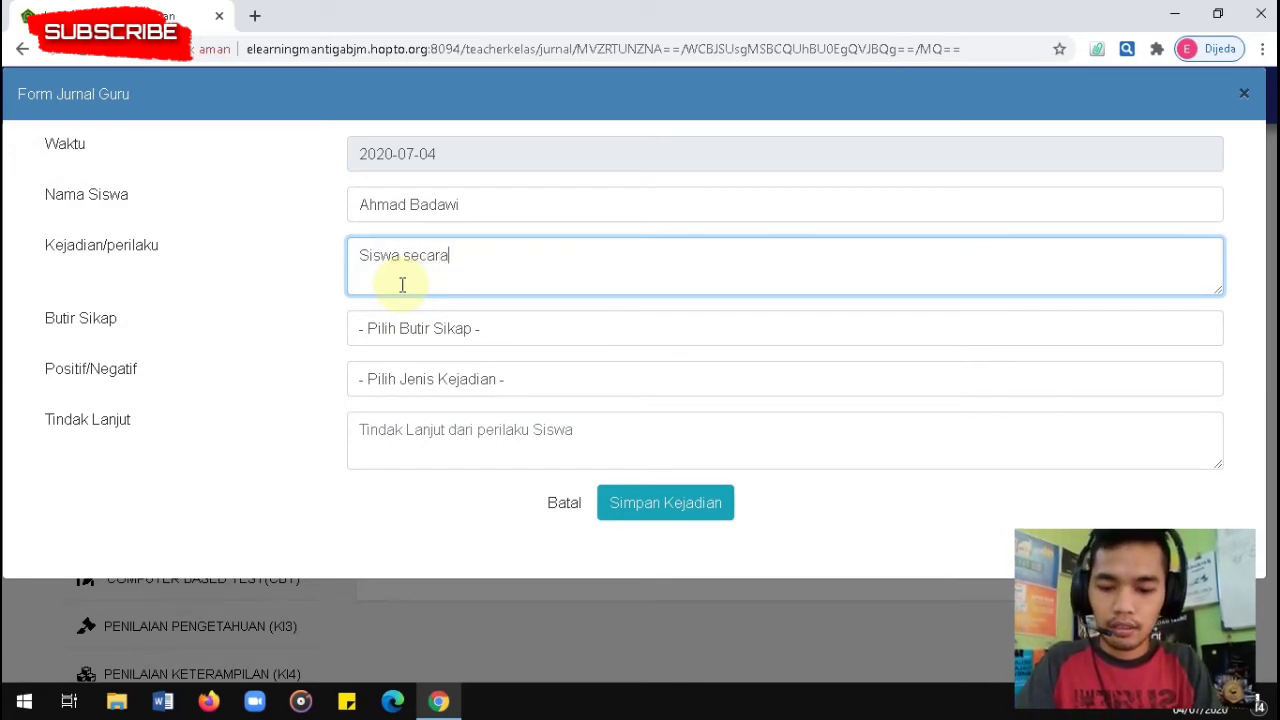
pyautogui.write('disipl')
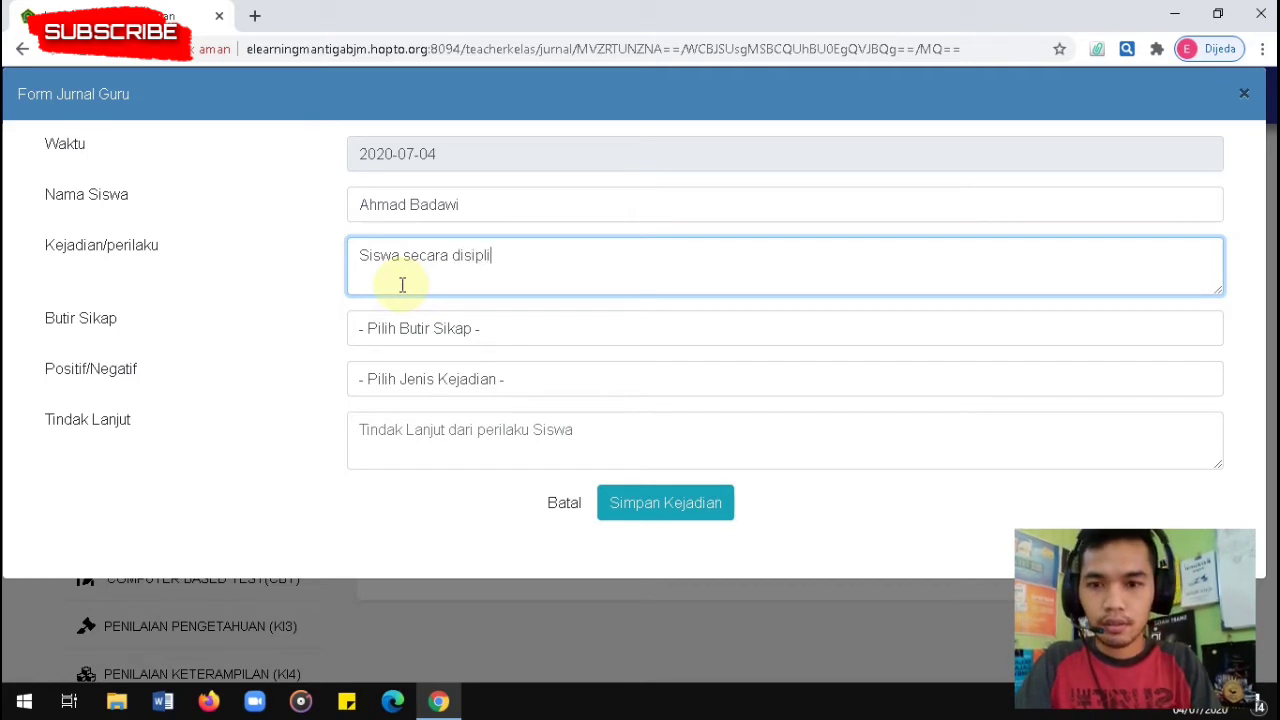
pyautogui.write('in memberi')
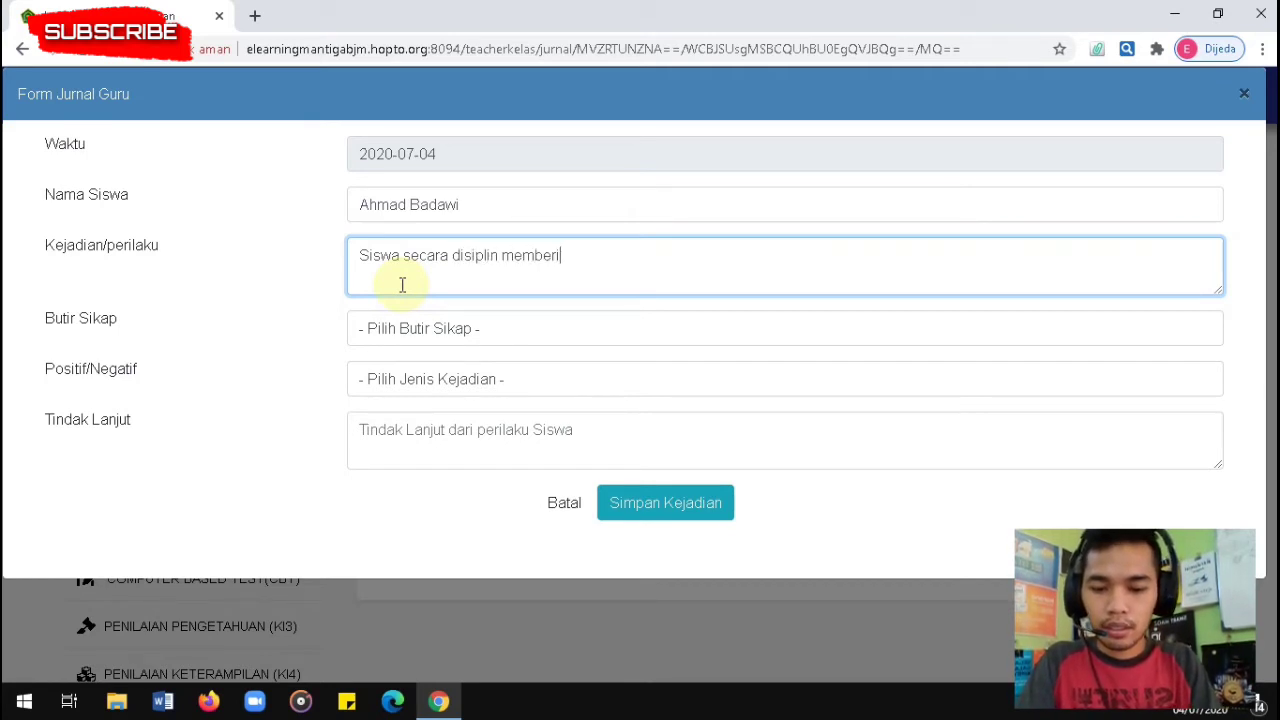
pyautogui.write('kan co')
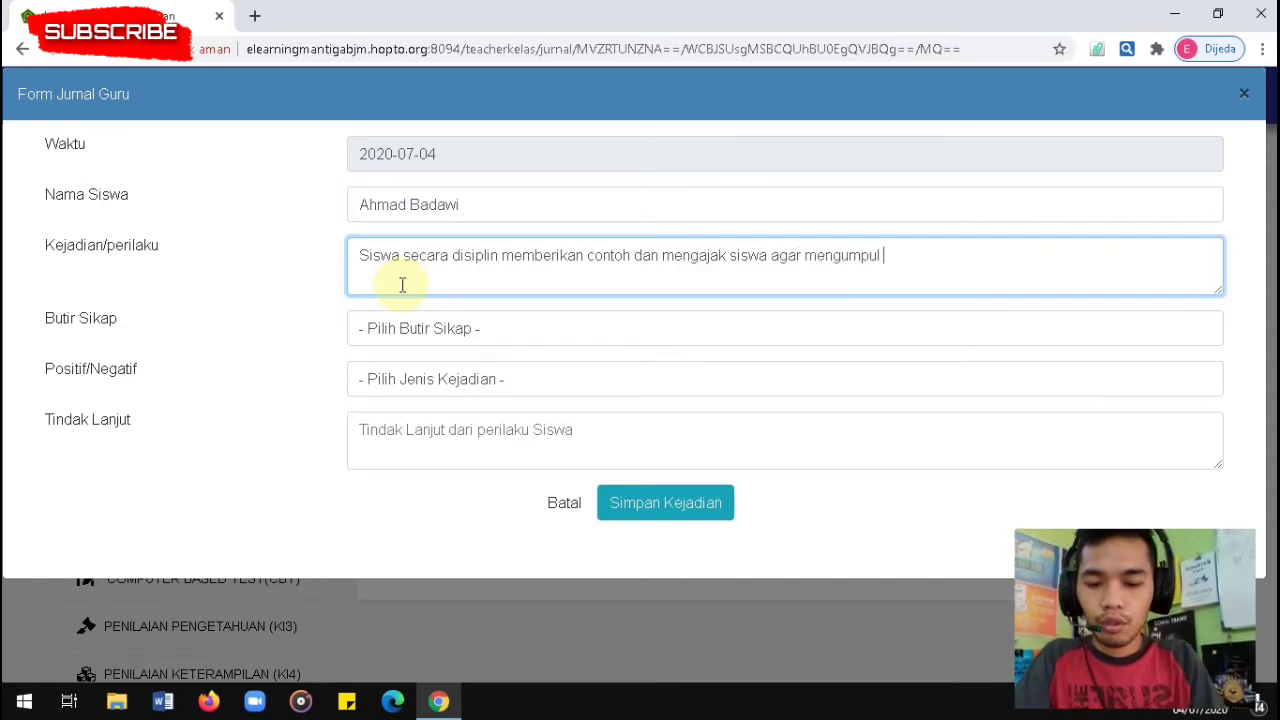
pyautogui.write('tepat waktu')
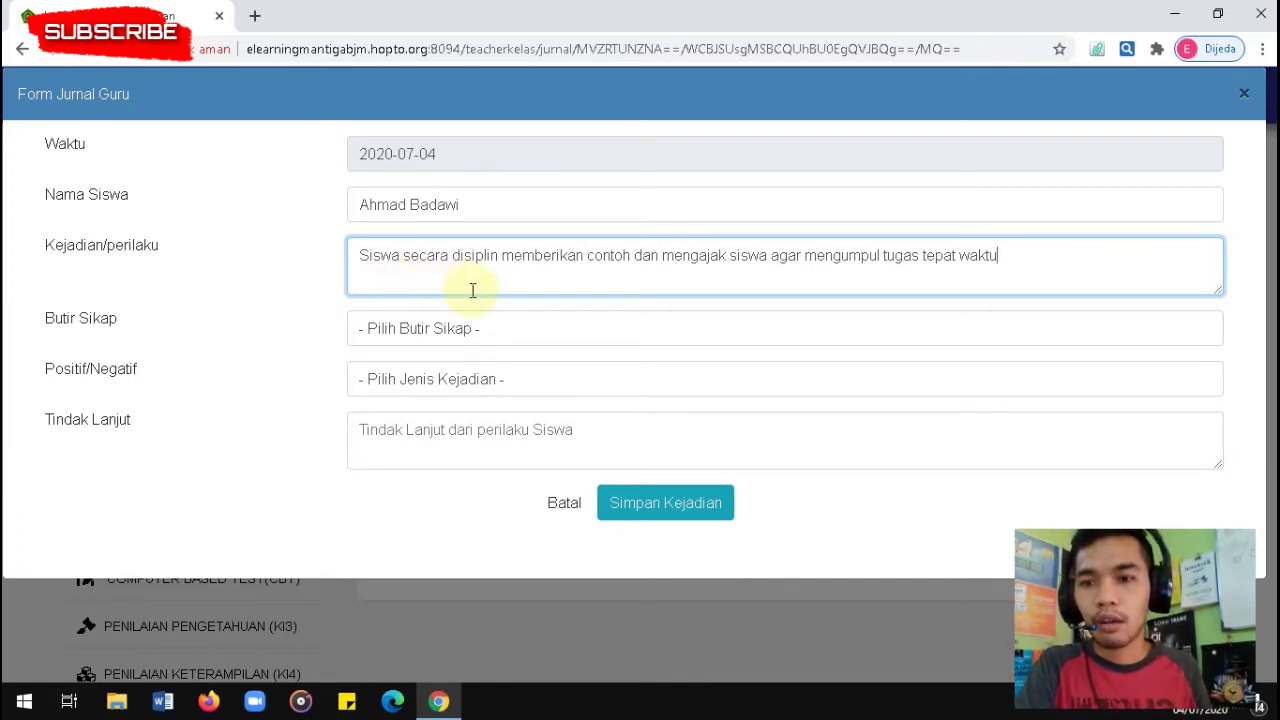
# Set the second incident's attitude item (Butir Sikap) to Gotong Royong and its type (Positif/Negatif) to Positif(+).
pyautogui.click(510, 332)
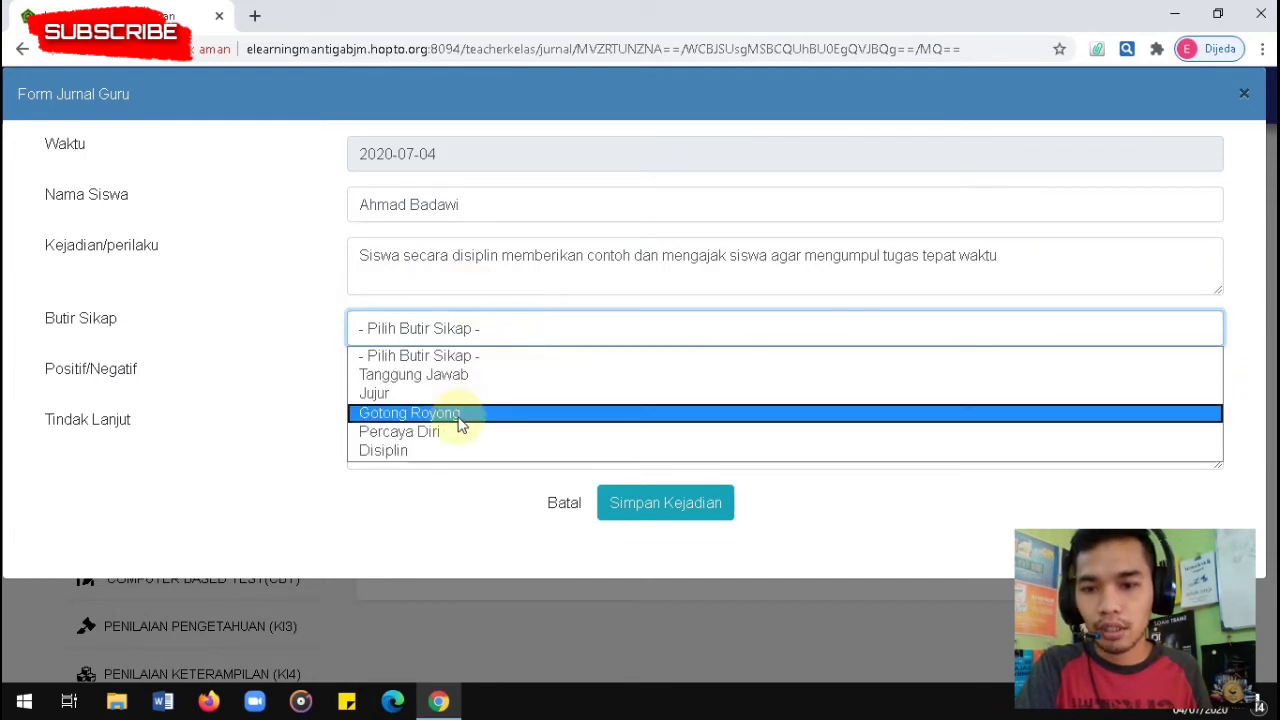
pyautogui.click(460, 420)
pyautogui.click(467, 330)
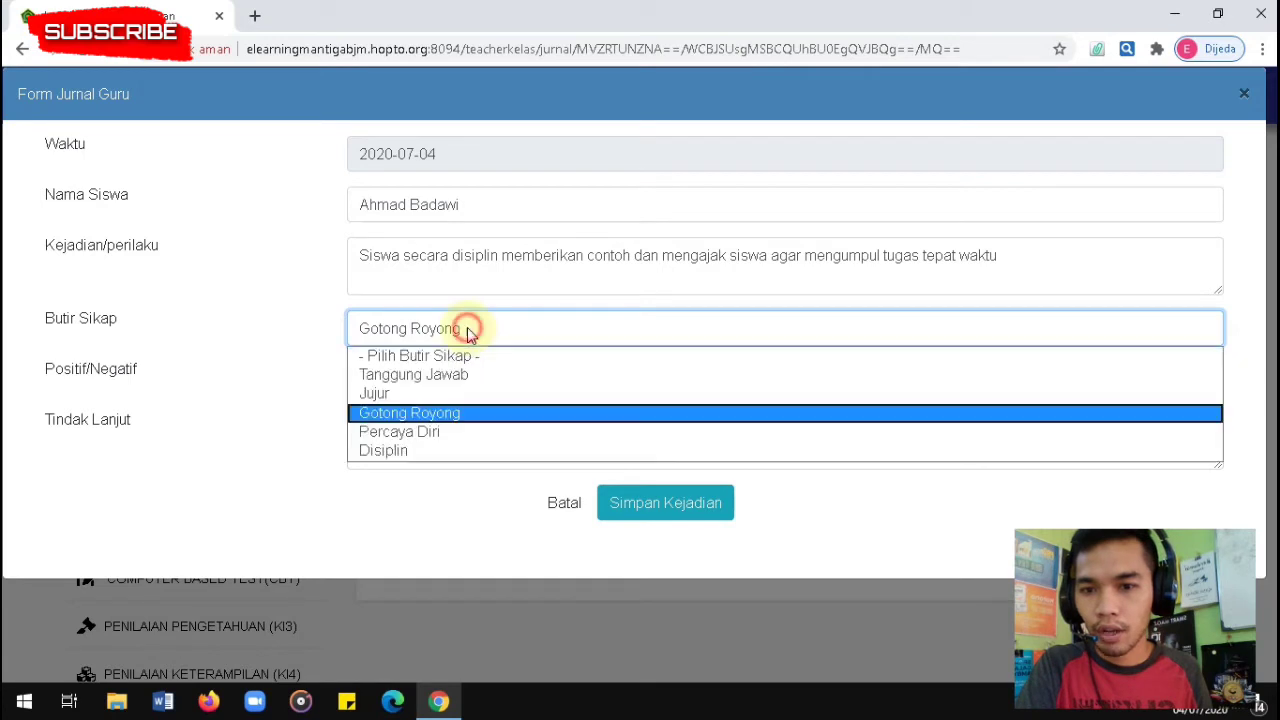
pyautogui.click(449, 413)
pyautogui.click(399, 382)
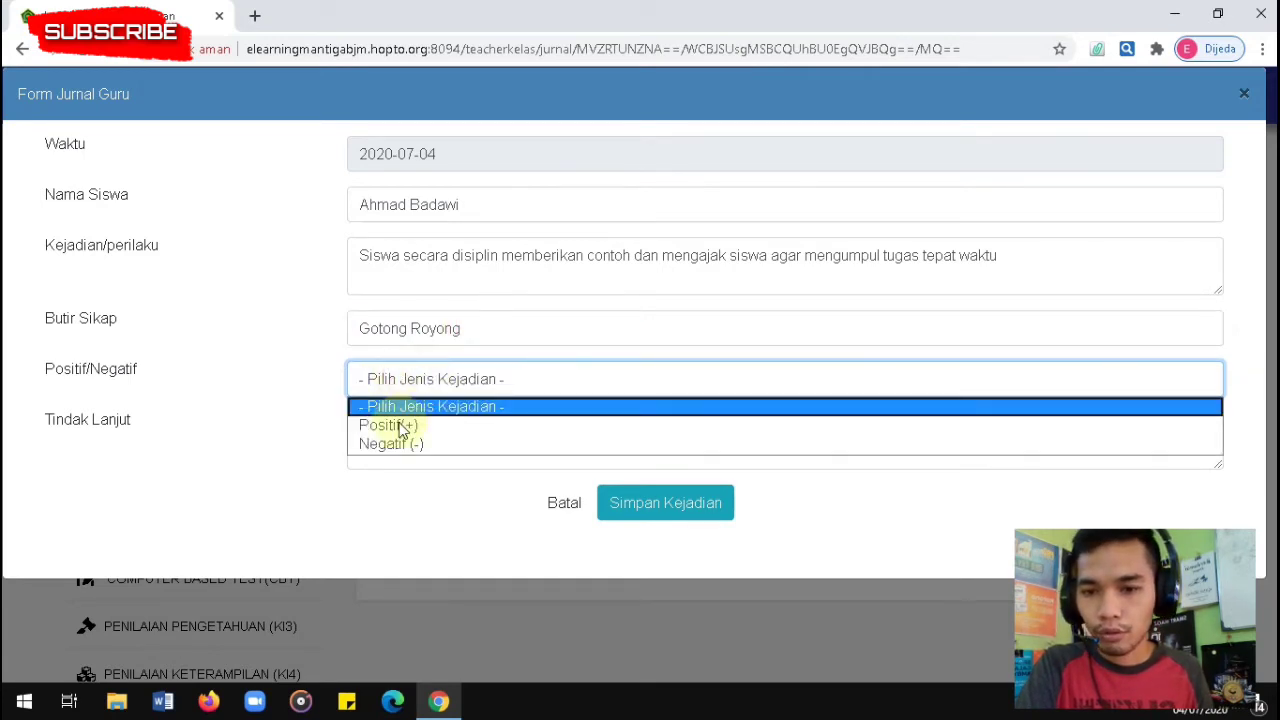
pyautogui.click(390, 425)
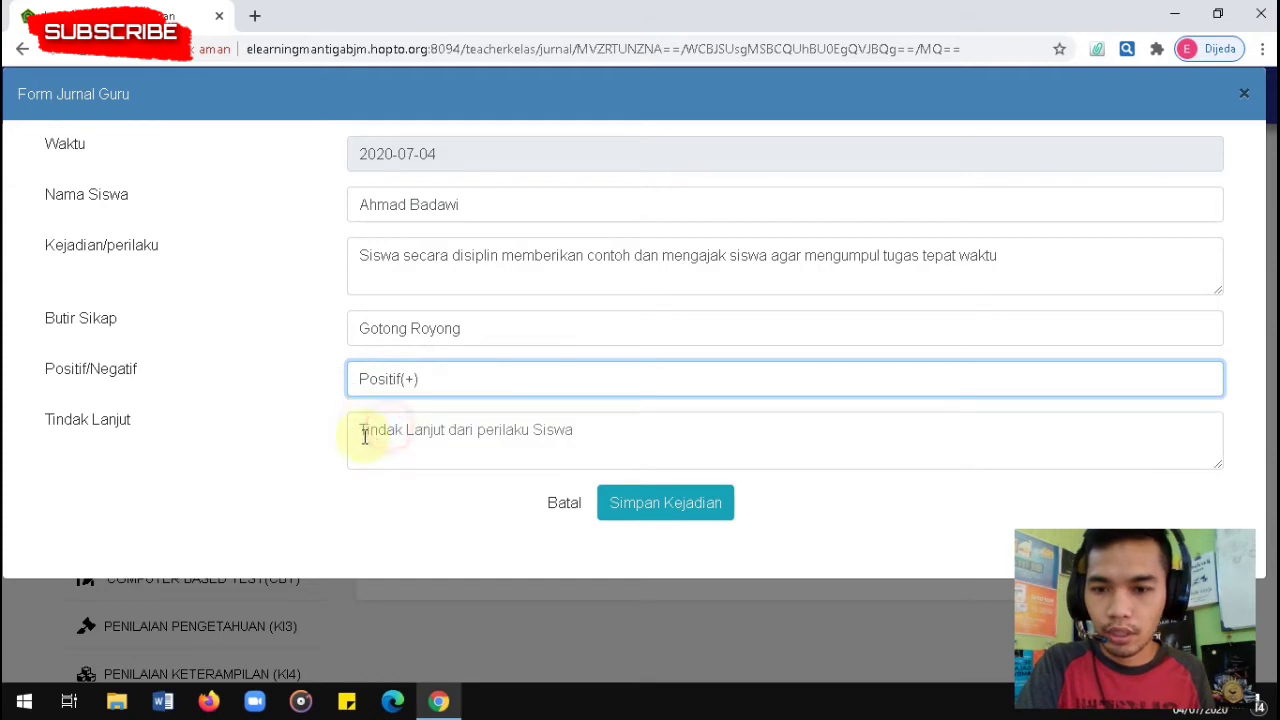
# Enter "Aga wali kelas memberikan penghargaan berupa catatan penilaian sosia pada raport." as the follow-up (Tindak Lanjut) and save the incident.
pyautogui.click(453, 436)
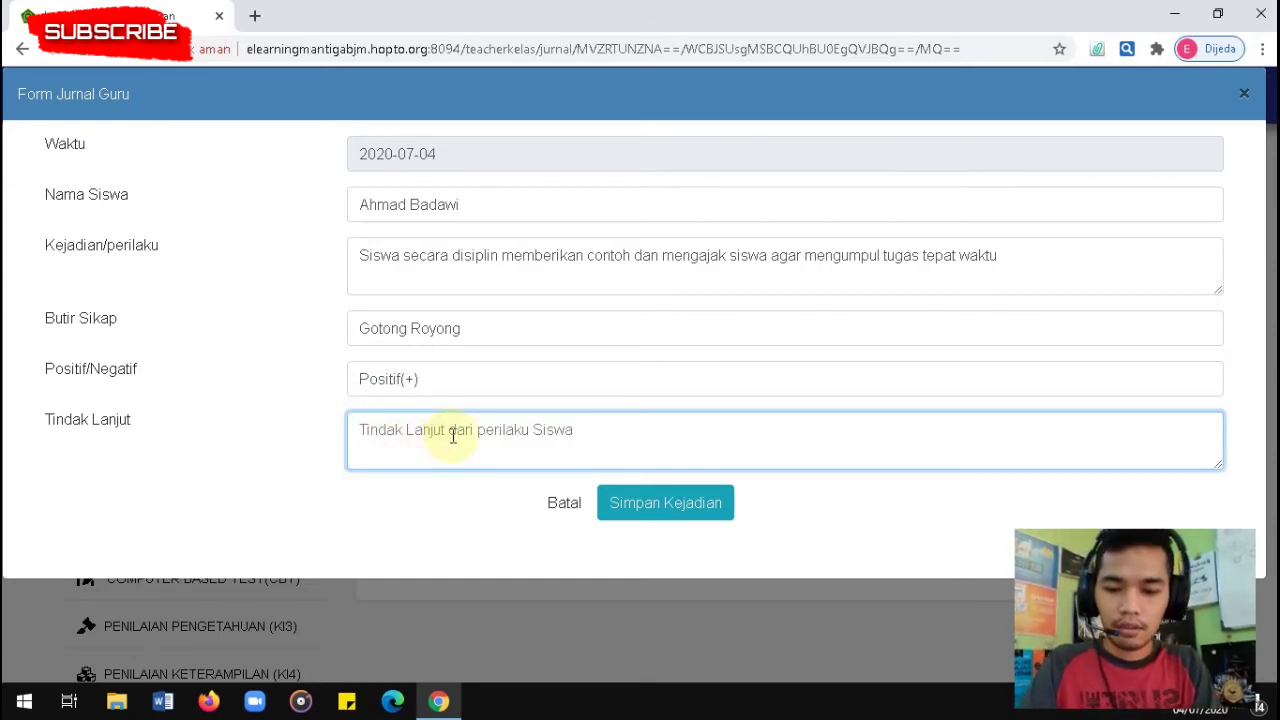
pyautogui.write('A')
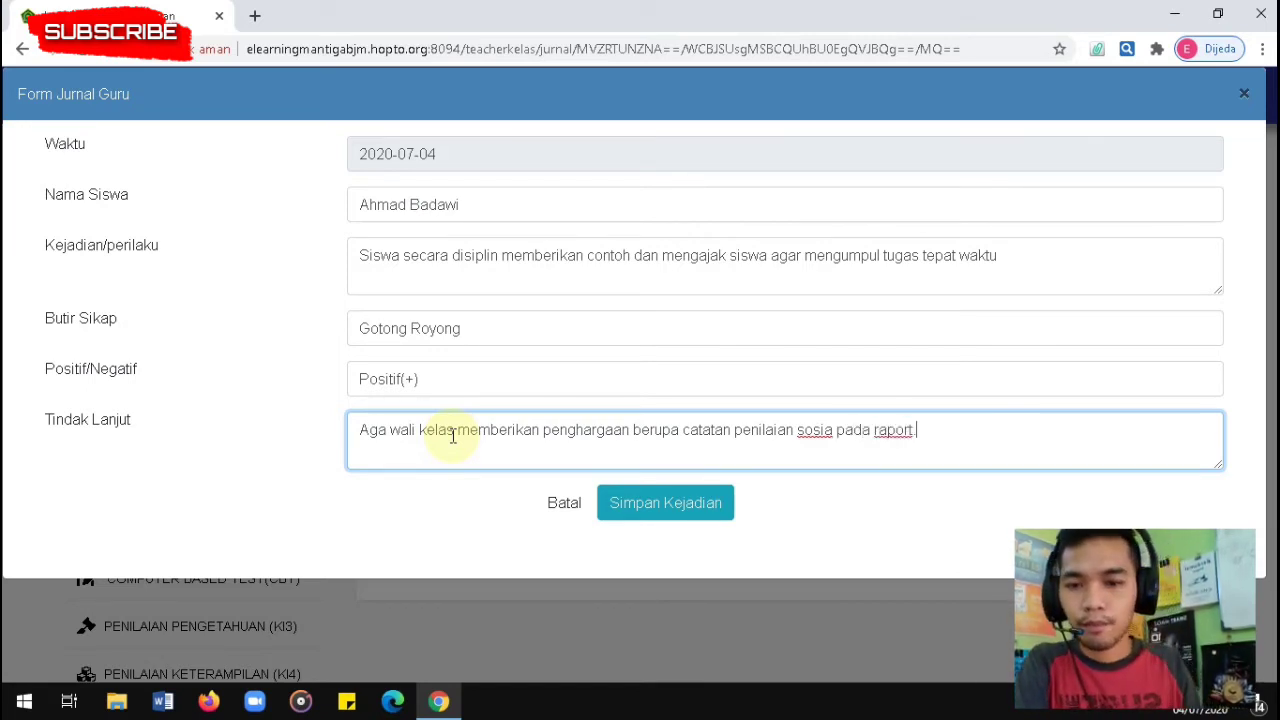
pyautogui.write('.')
pyautogui.click(638, 508)
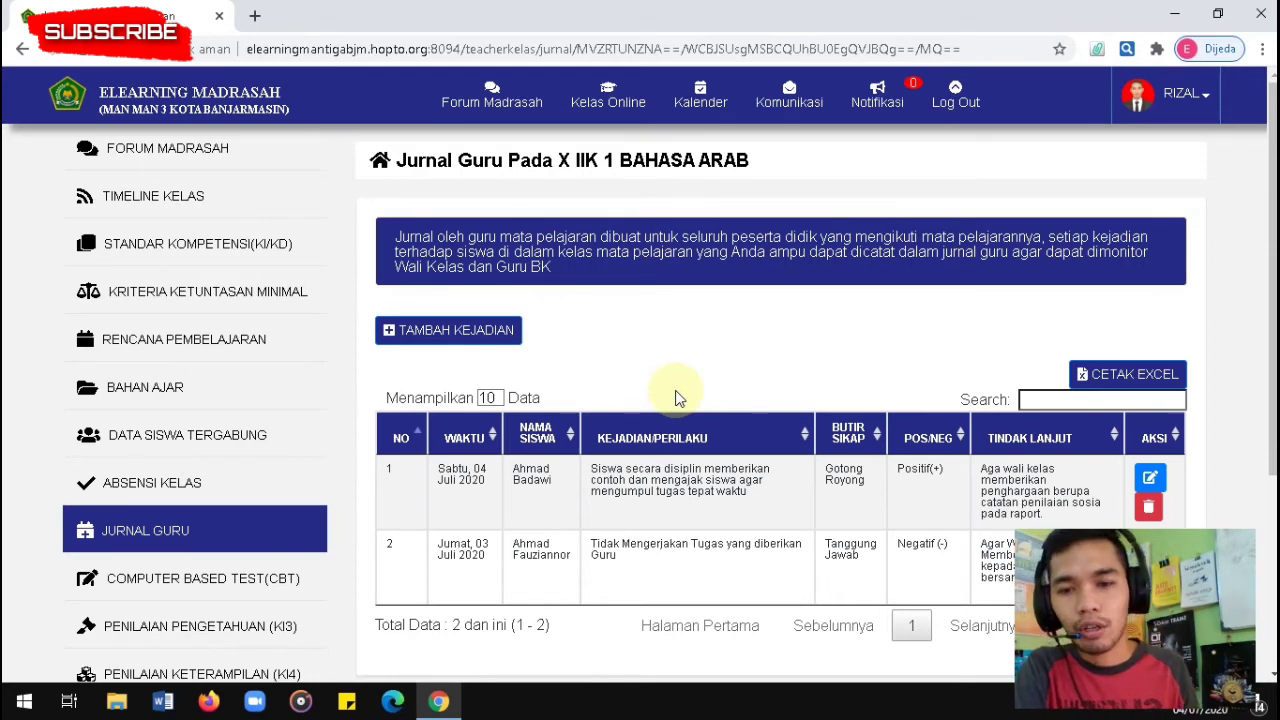
# Export the teacher journal to Excel and open the downloaded file download (1).xls in Microsoft Excel.
pyautogui.scroll(-3, 667, 381)
pyautogui.scroll(2, 666, 386)
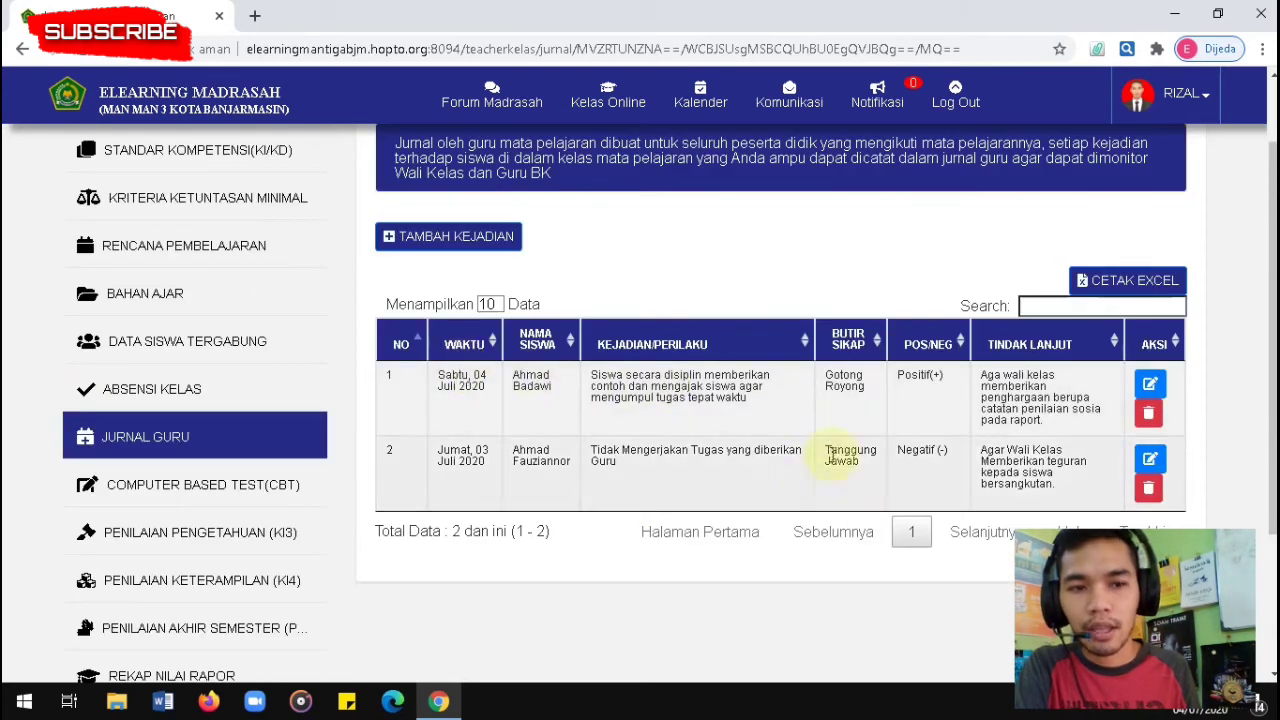
pyautogui.click(1108, 280)
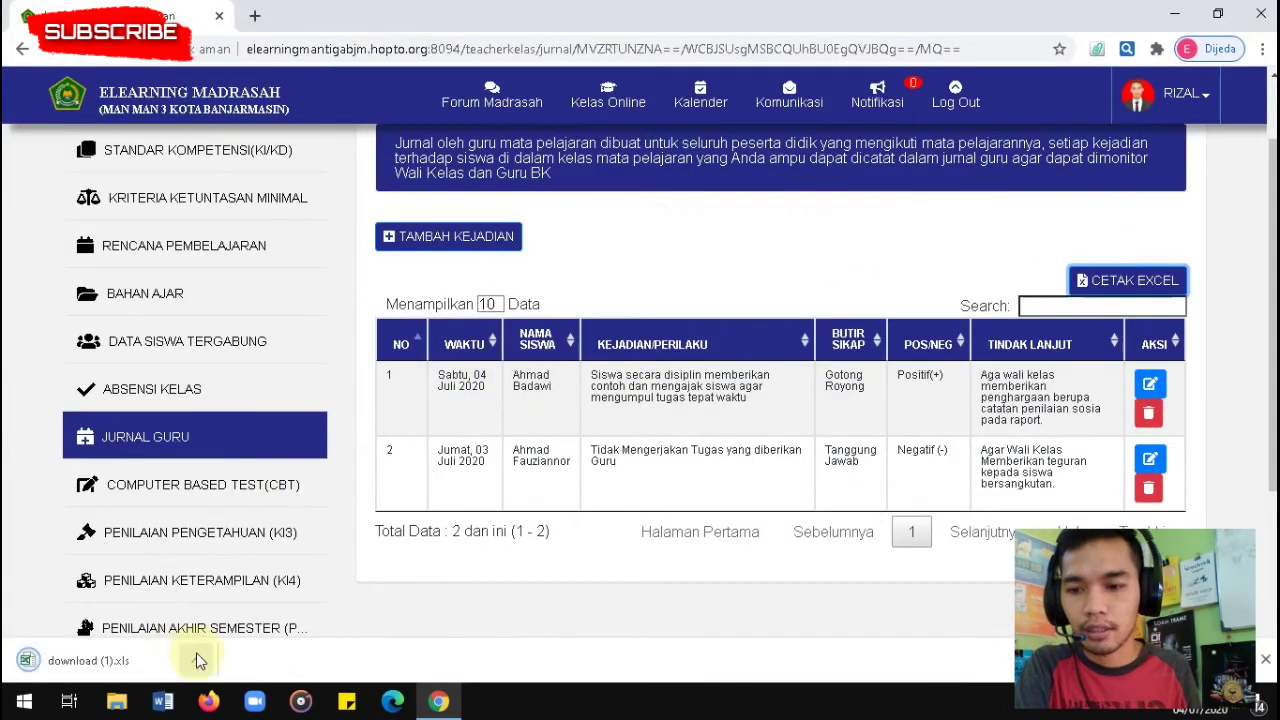
pyautogui.click(196, 662)
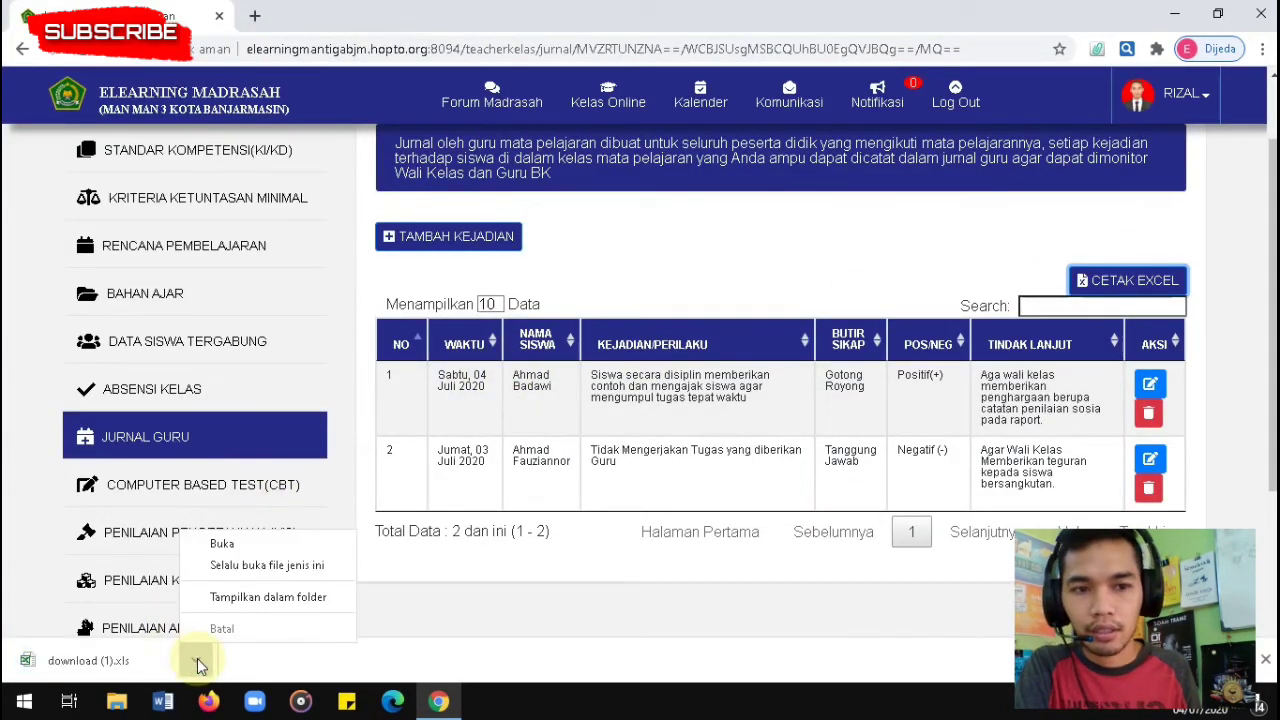
pyautogui.click(222, 543)
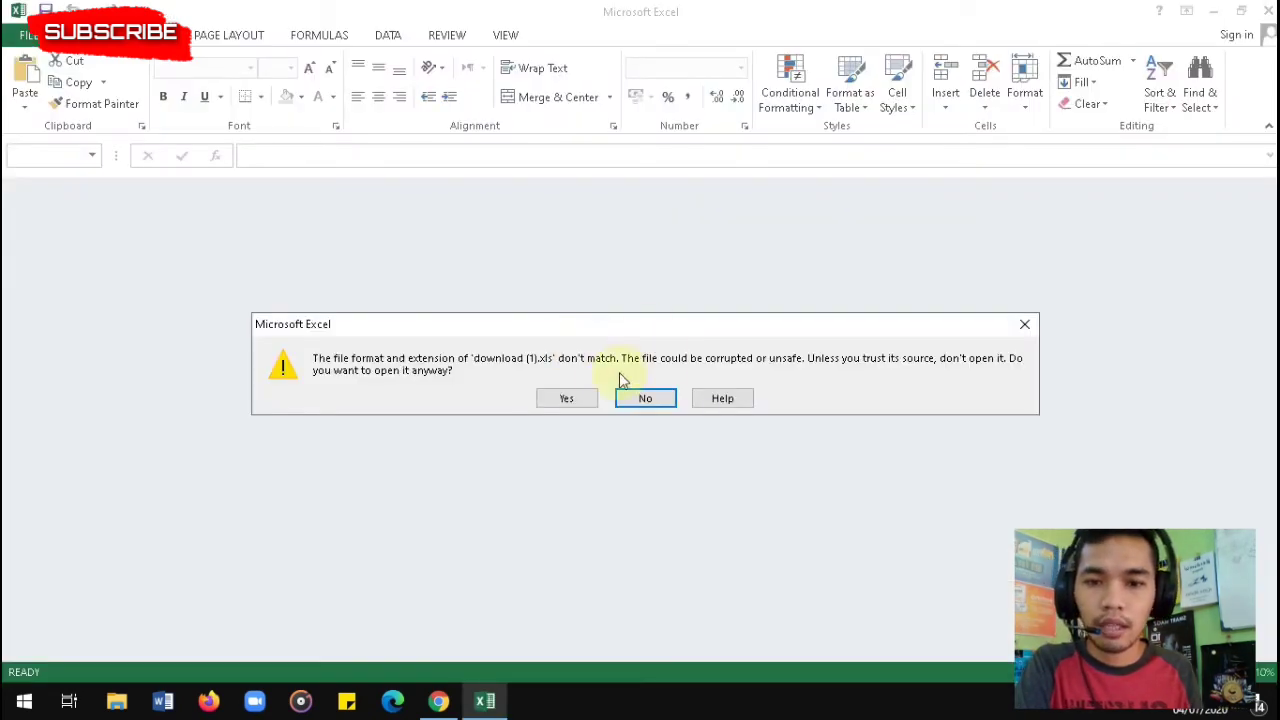
pyautogui.click(566, 398)
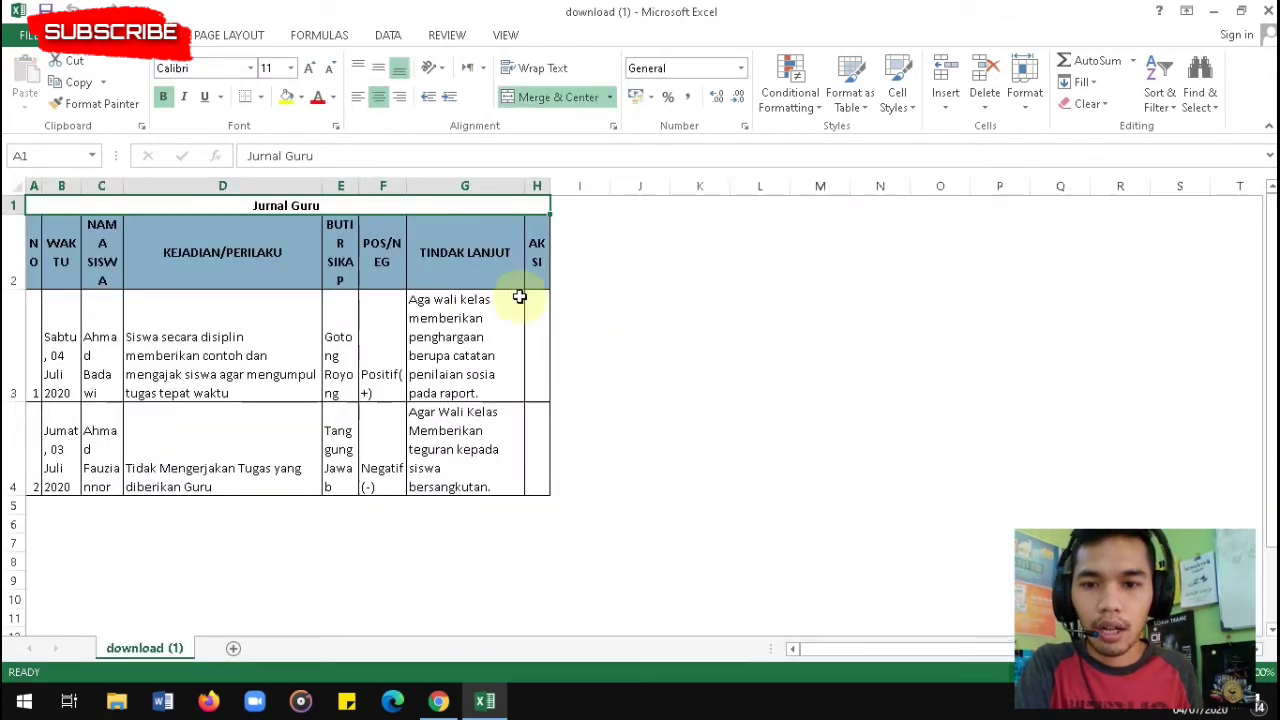
# Dismiss the Office activation wizard and widen columns A to F and H of the exported Jurnal Guru sheet so their contents fit.
pyautogui.click(119, 306)
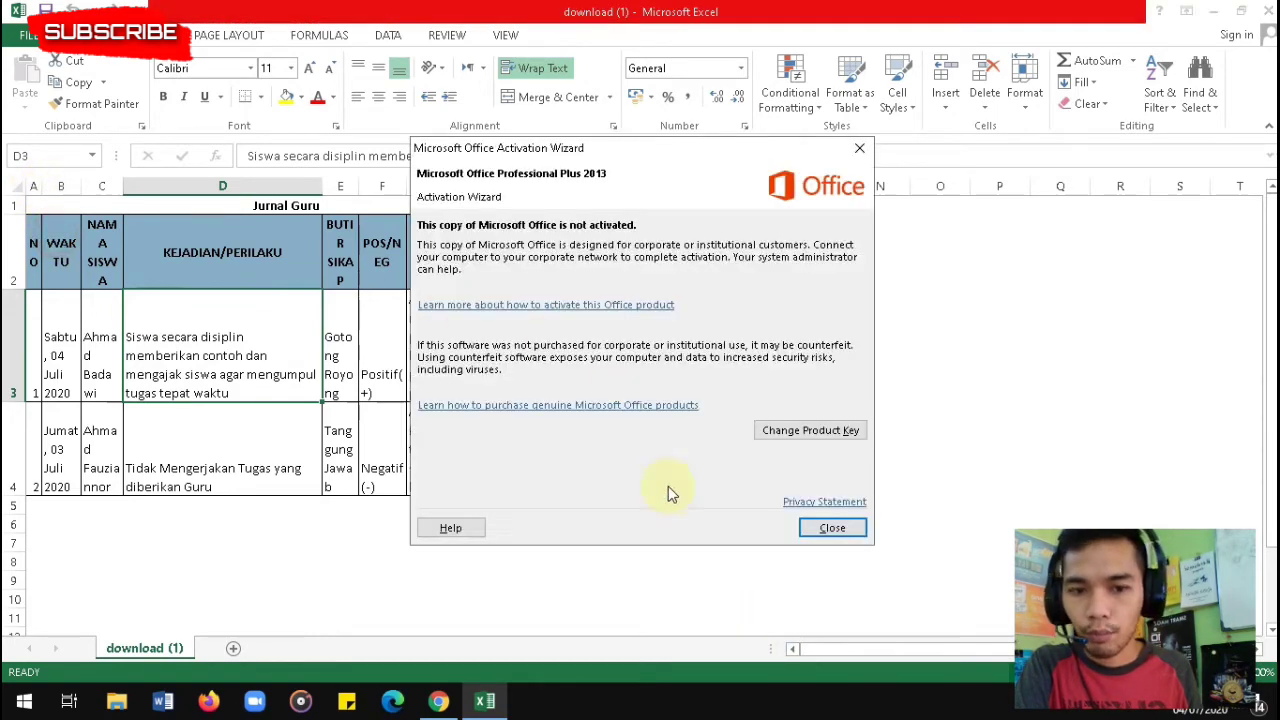
pyautogui.click(831, 527)
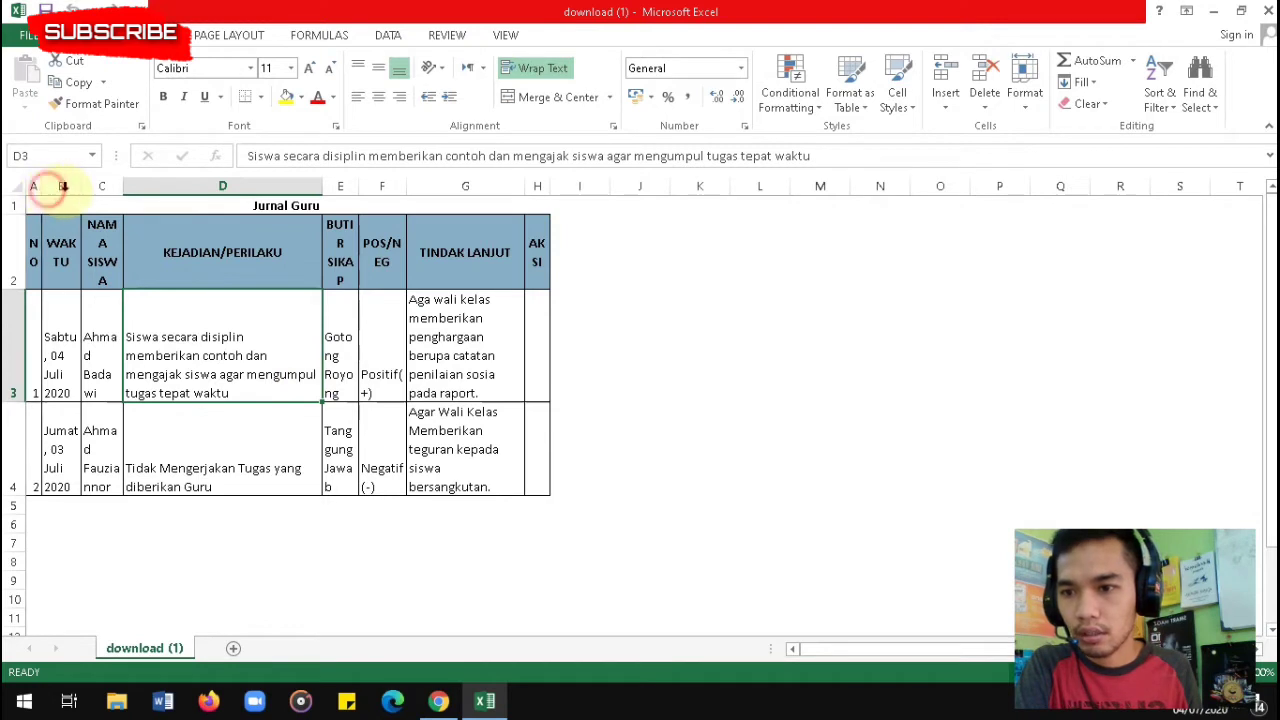
pyautogui.moveTo(45, 189); pyautogui.dragTo(198, 186)
pyautogui.moveTo(398, 190); pyautogui.dragTo(540, 193)
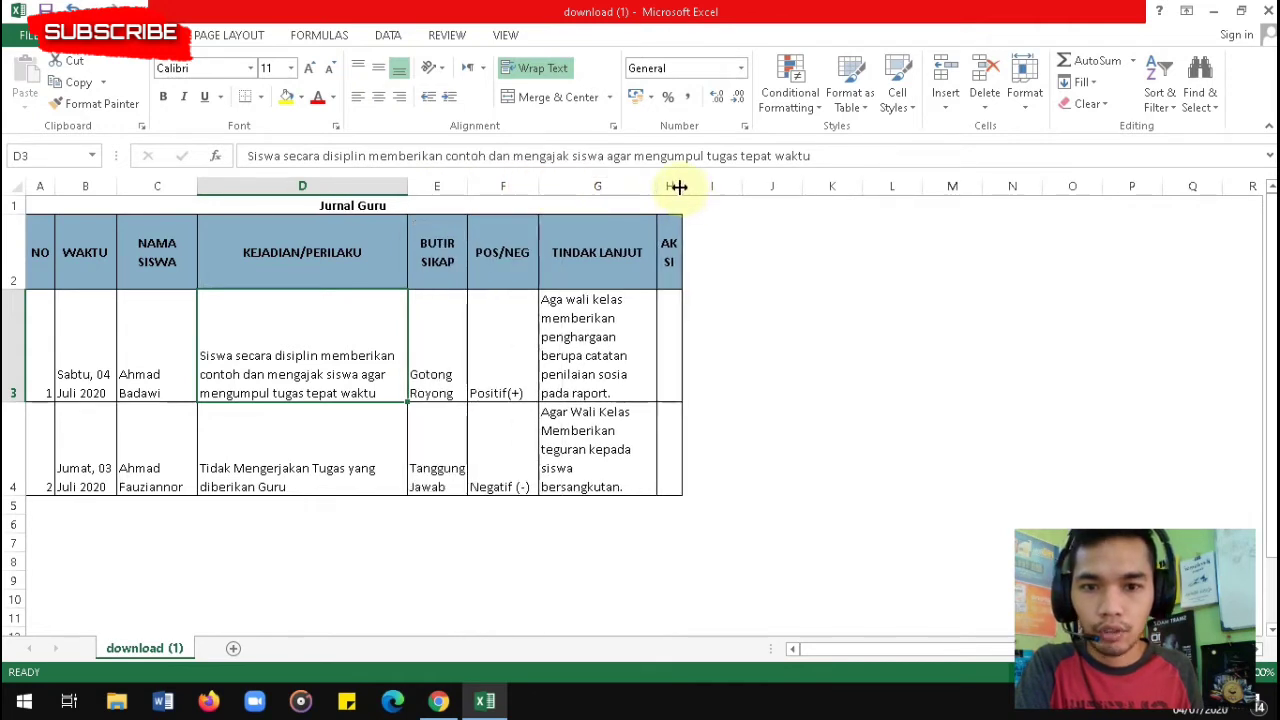
pyautogui.moveTo(678, 187); pyautogui.dragTo(705, 187)
# Check the TINDAK LANJUT and AKSI cells of both incidents in the exported sheet.
pyautogui.click(696, 339)
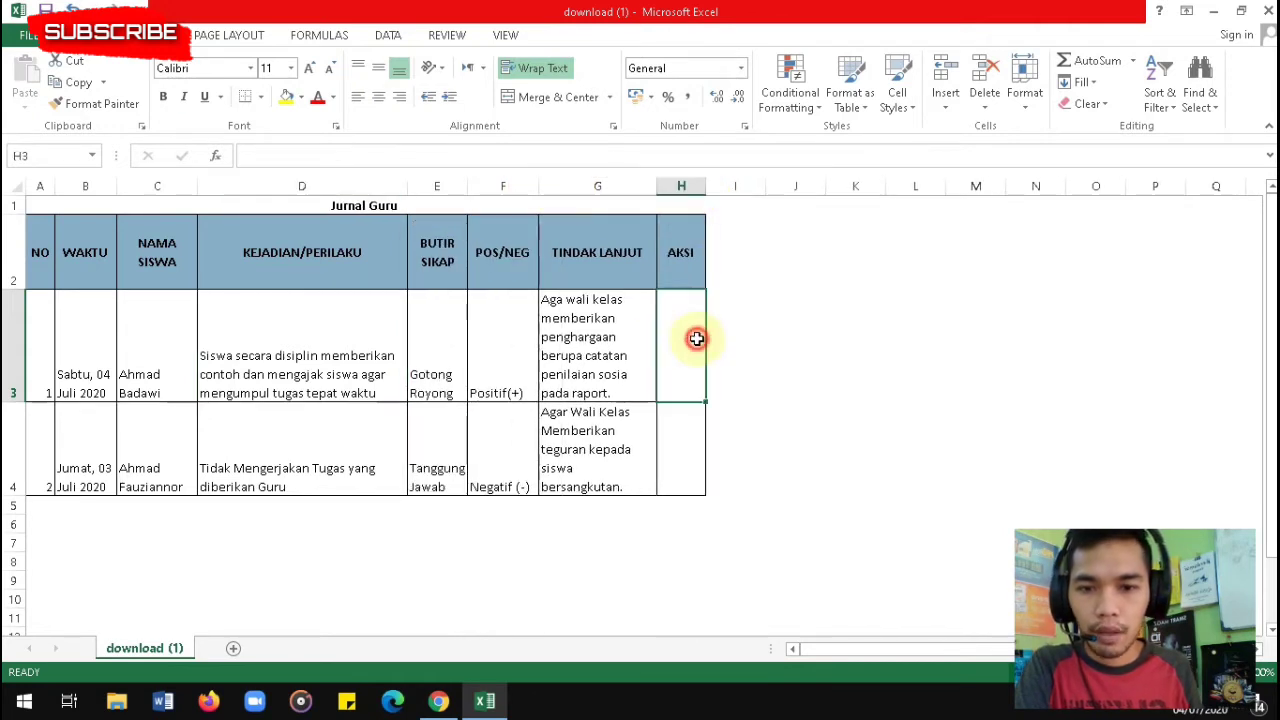
pyautogui.click(563, 371)
pyautogui.click(606, 449)
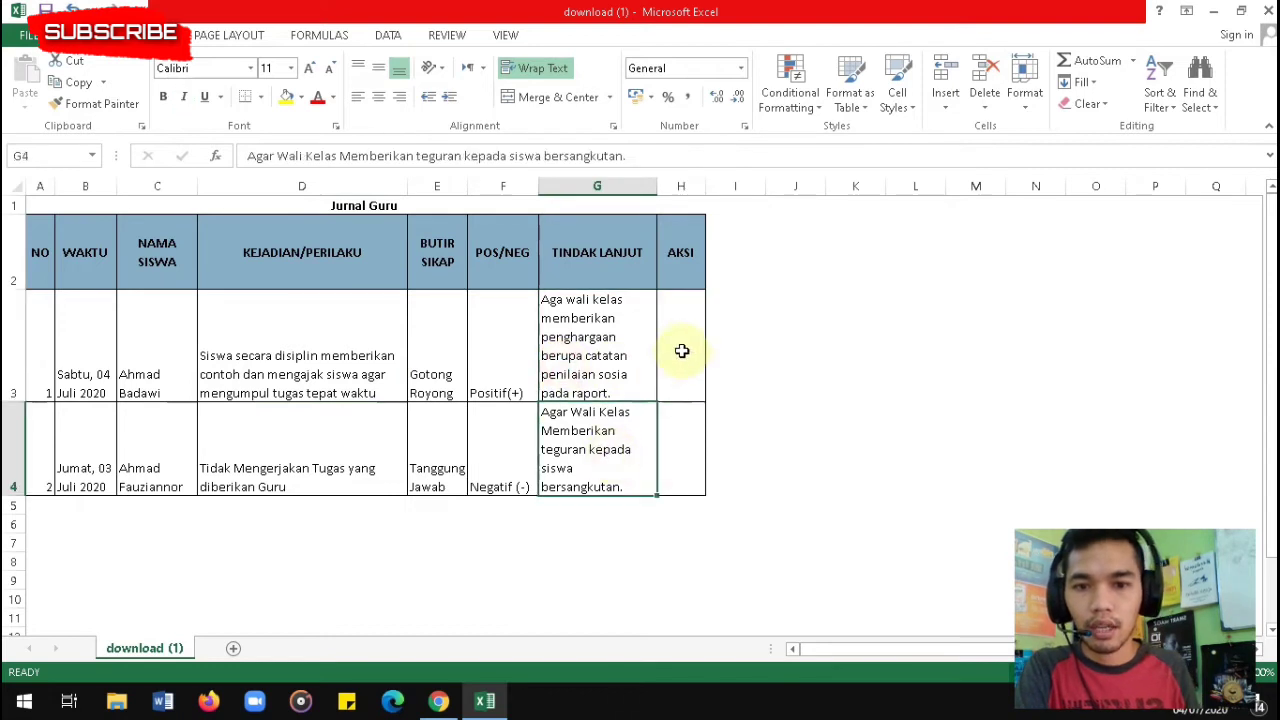
pyautogui.click(681, 351)
pyautogui.click(669, 426)
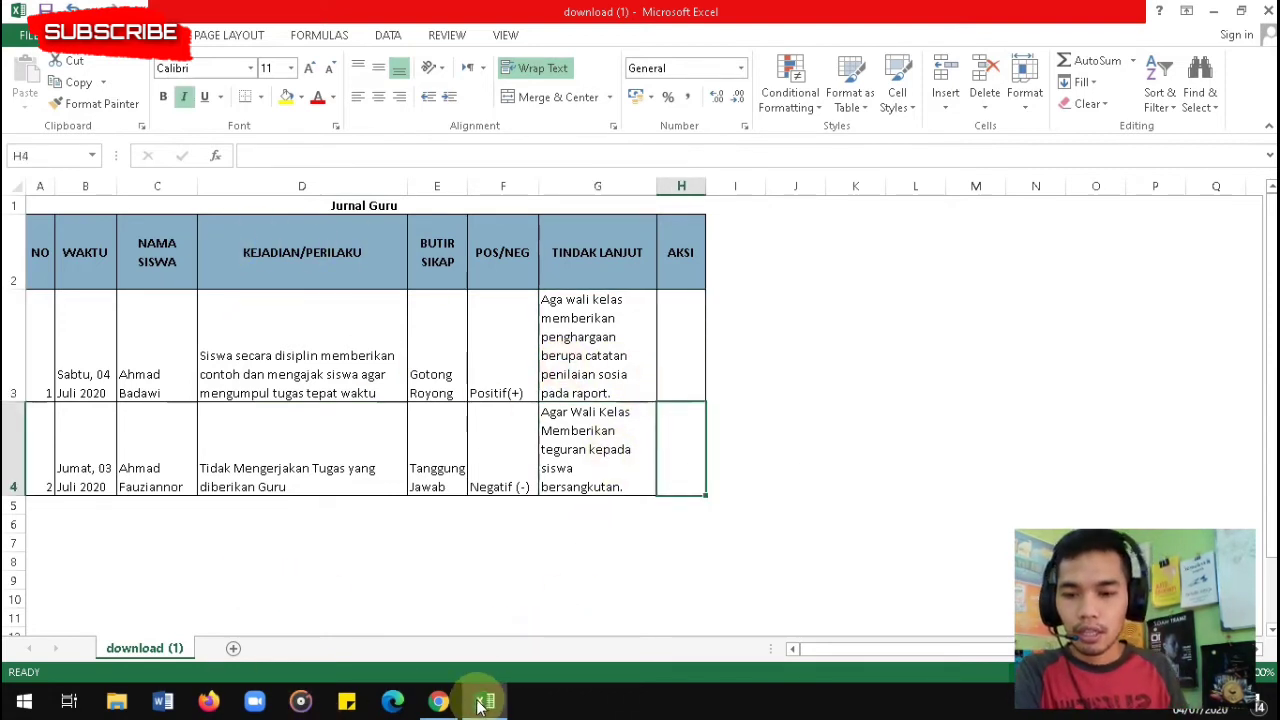
# Return to the e-learning site in Chrome, review the journal entries and examine the class's student activity monitoring page (Monitoring Aktifitas Siswa).
pyautogui.click(438, 700)
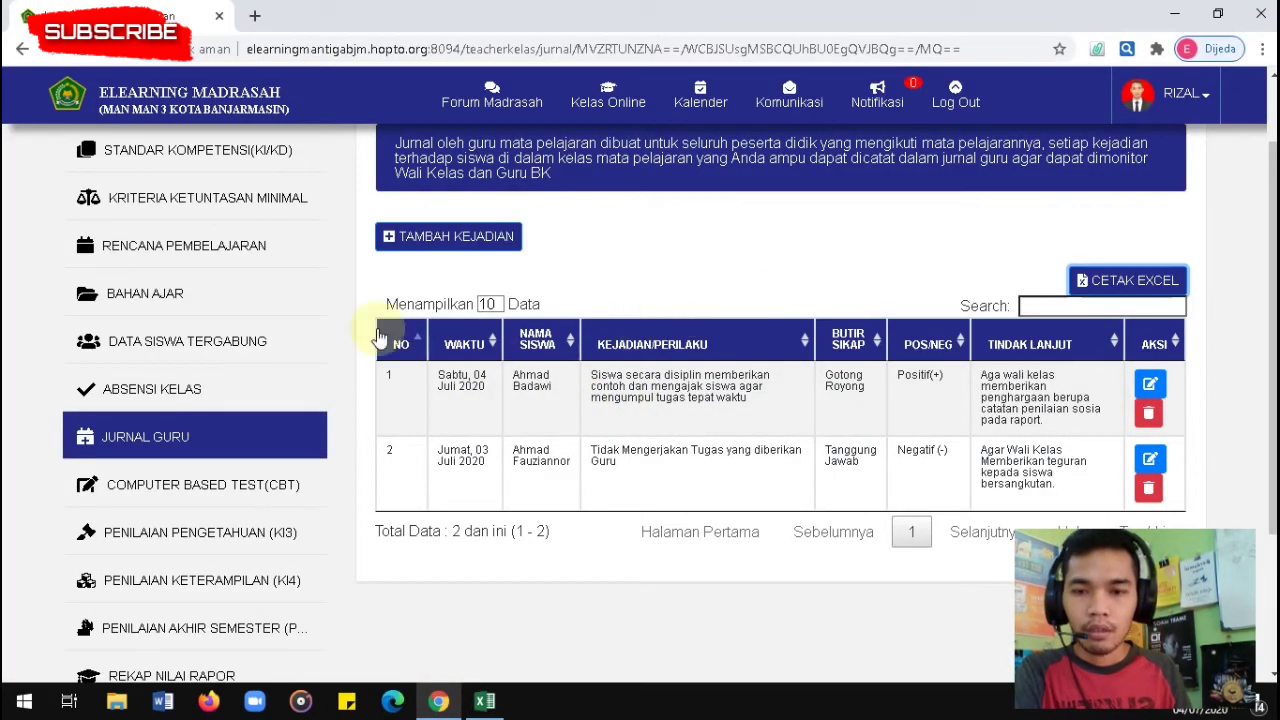
pyautogui.scroll(1, 756, 397)
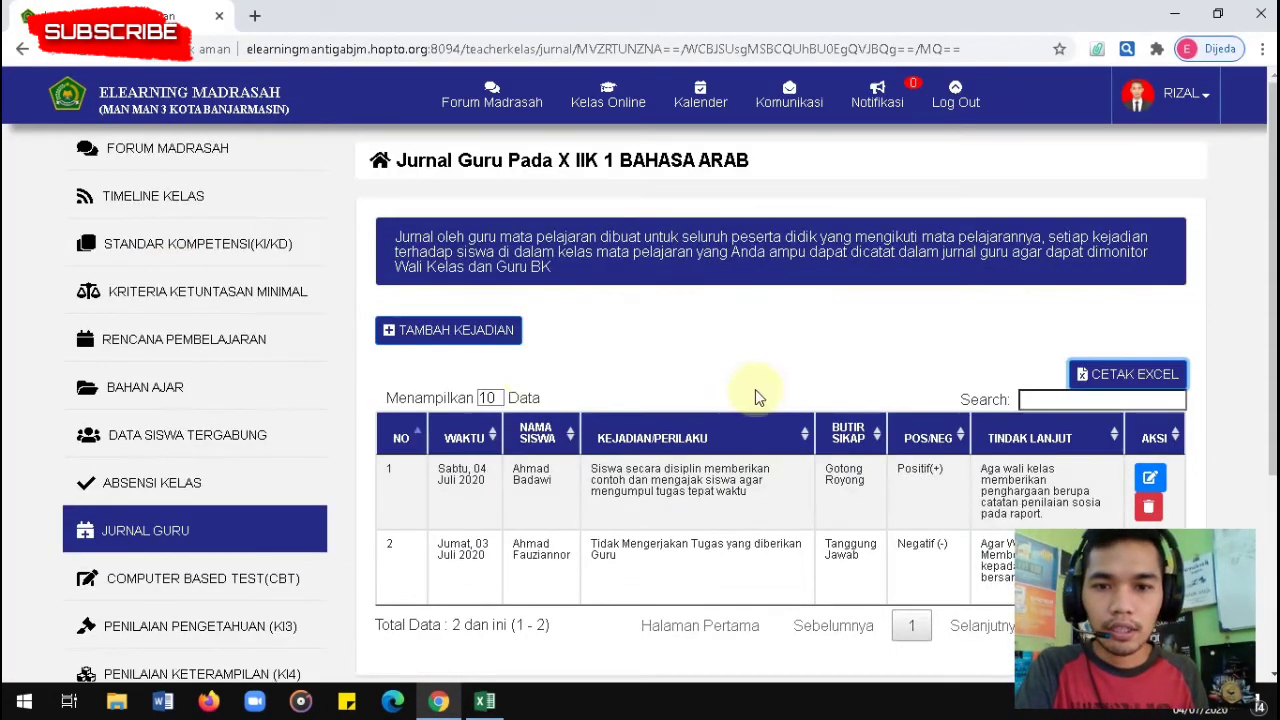
pyautogui.scroll(-1, 690, 375)
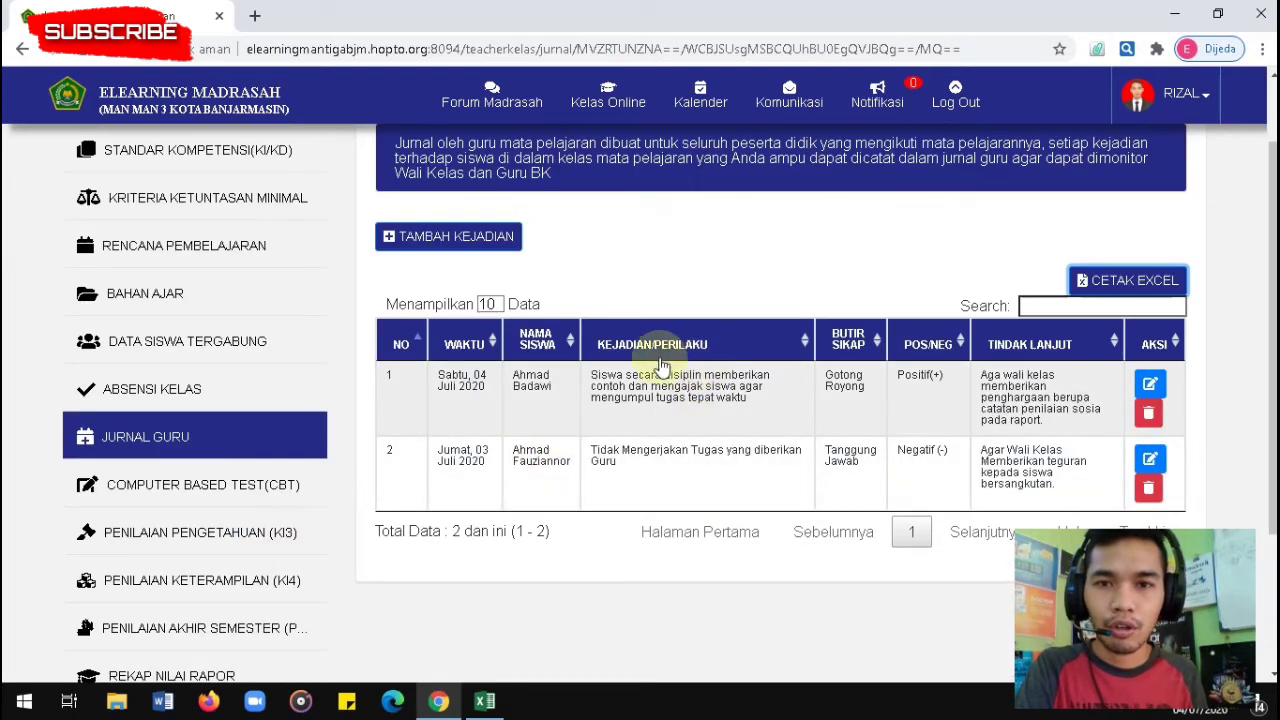
pyautogui.scroll(-1, 635, 355)
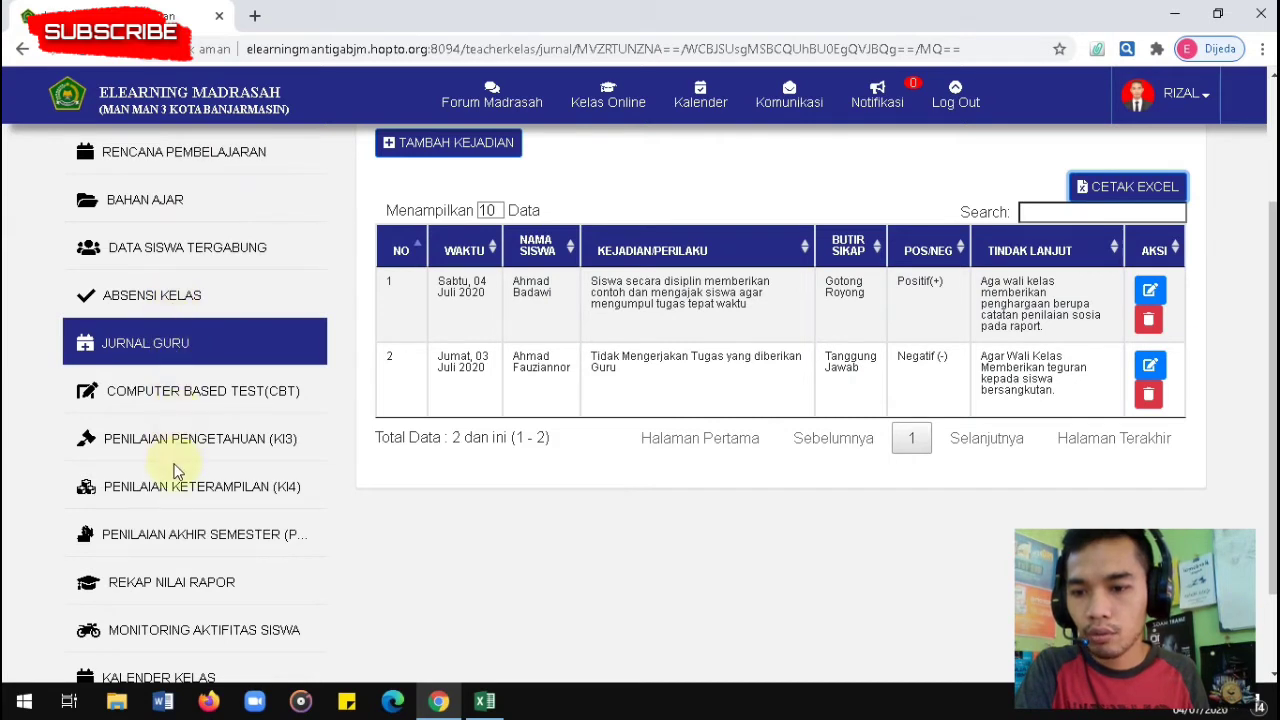
pyautogui.click(155, 627)
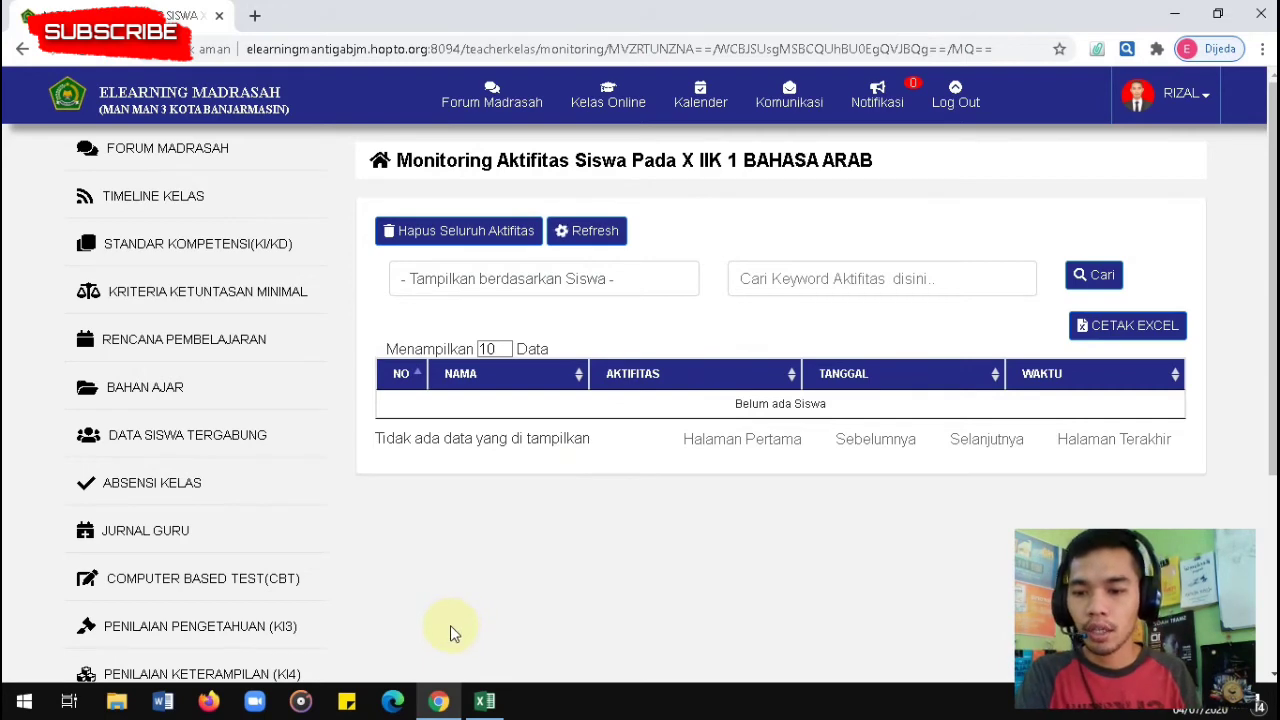
pyautogui.scroll(-2, 450, 625)
pyautogui.scroll(2, 457, 614)
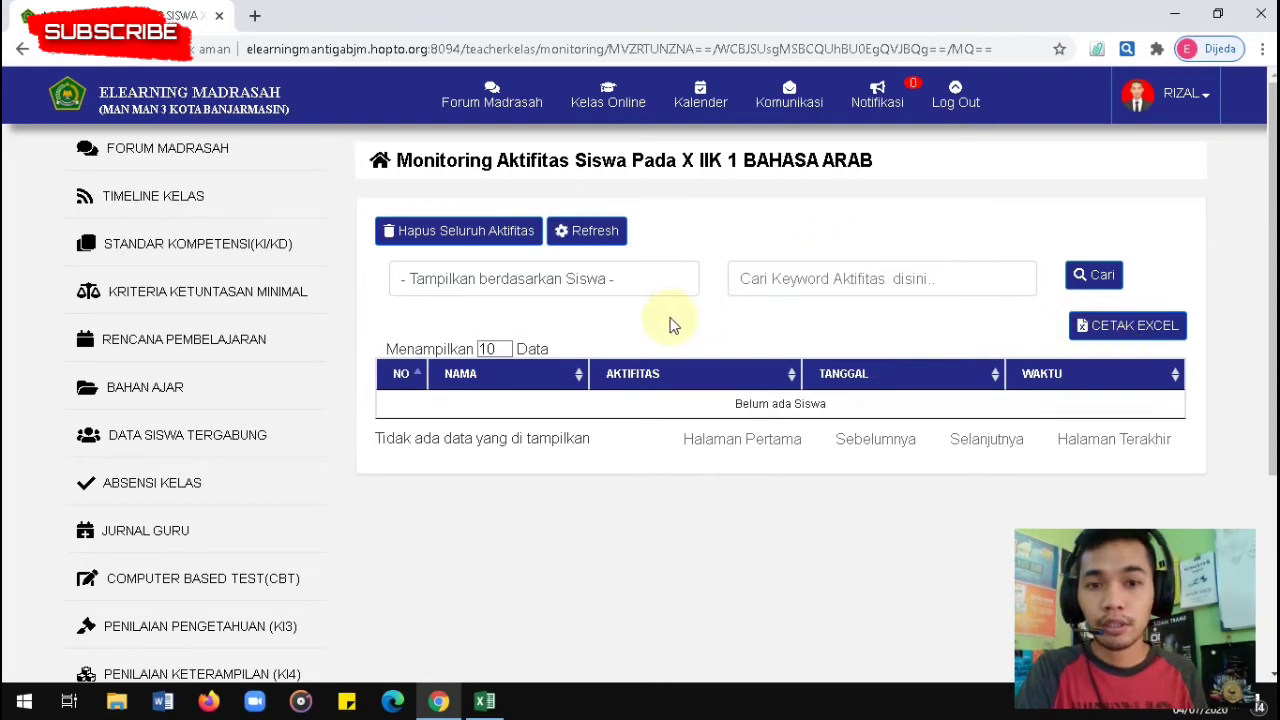
pyautogui.scroll(-2, 497, 328)
pyautogui.scroll(-1, 494, 324)
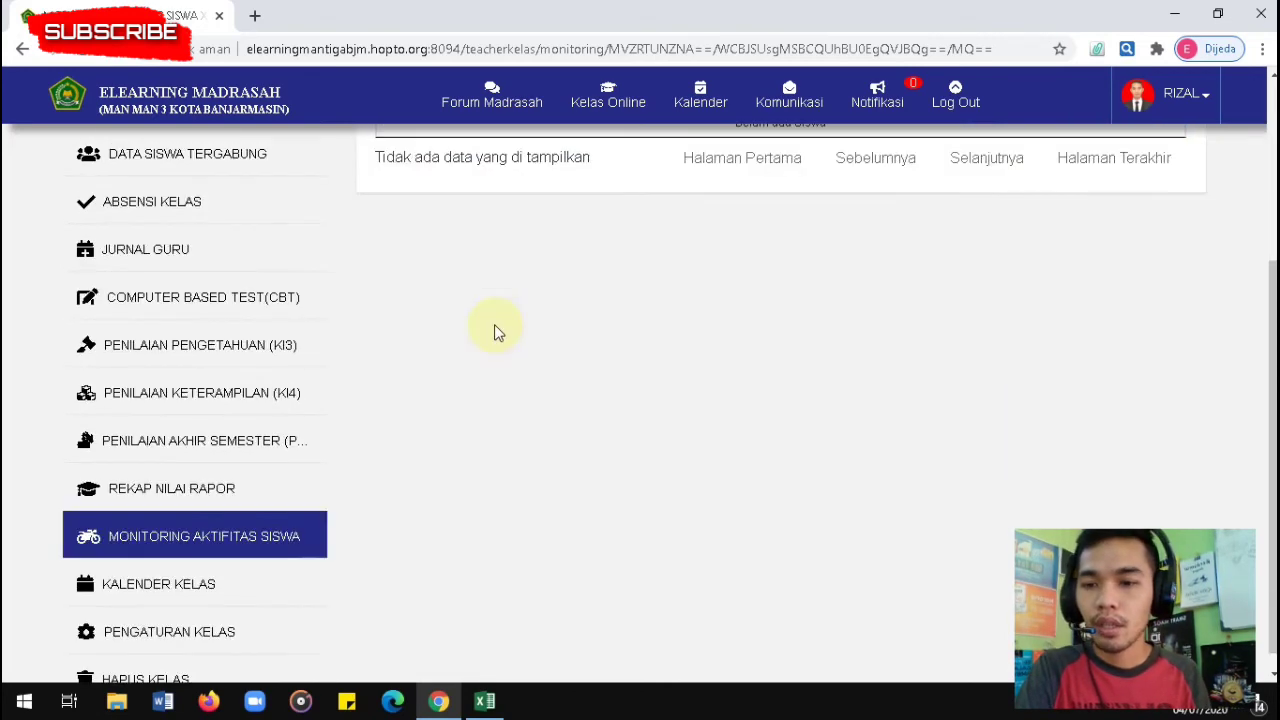
pyautogui.scroll(3, 694, 333)
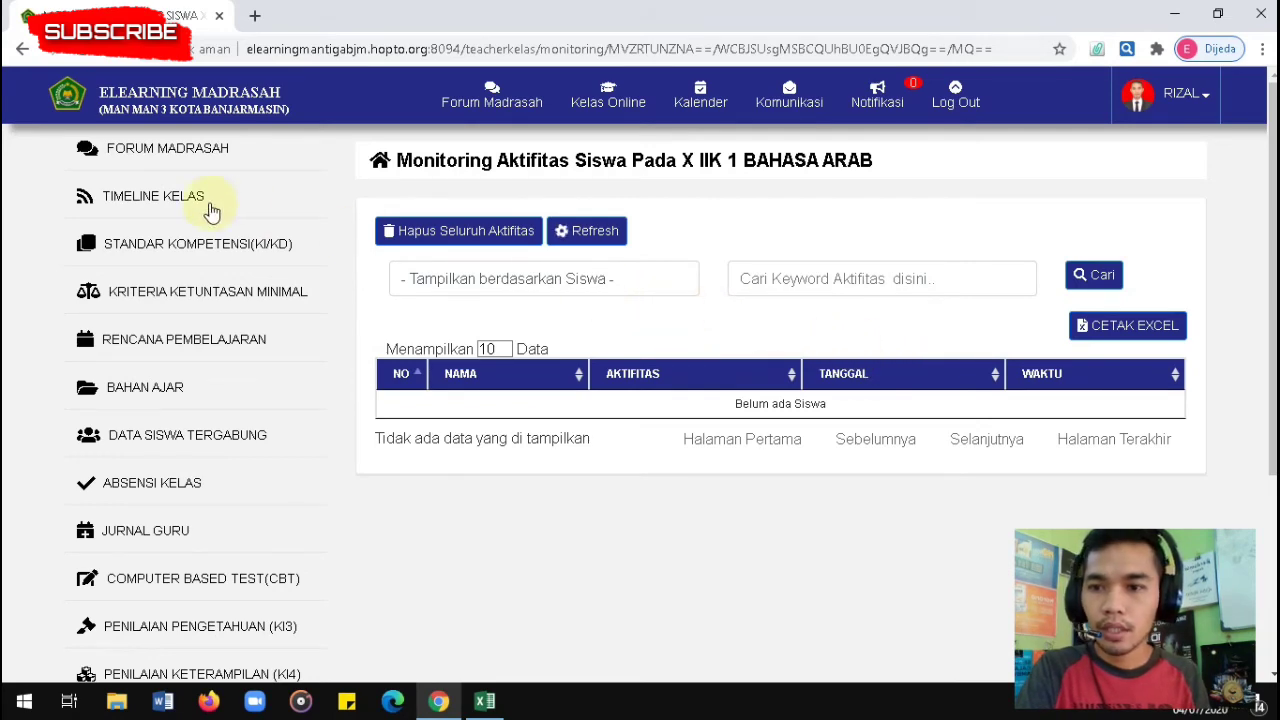
# Review the class timeline, the competency standards (KI/KD) and the minimum mastery criteria (KKM) weighting table.
pyautogui.click(165, 198)
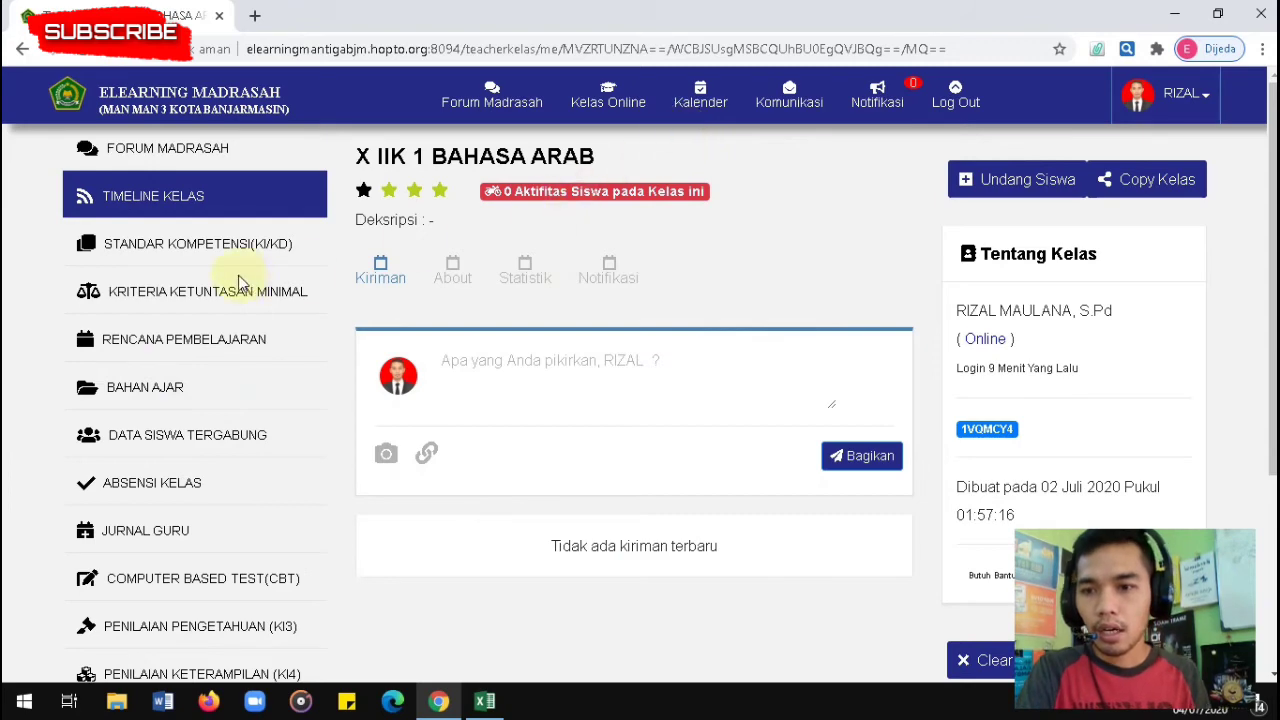
pyautogui.click(175, 253)
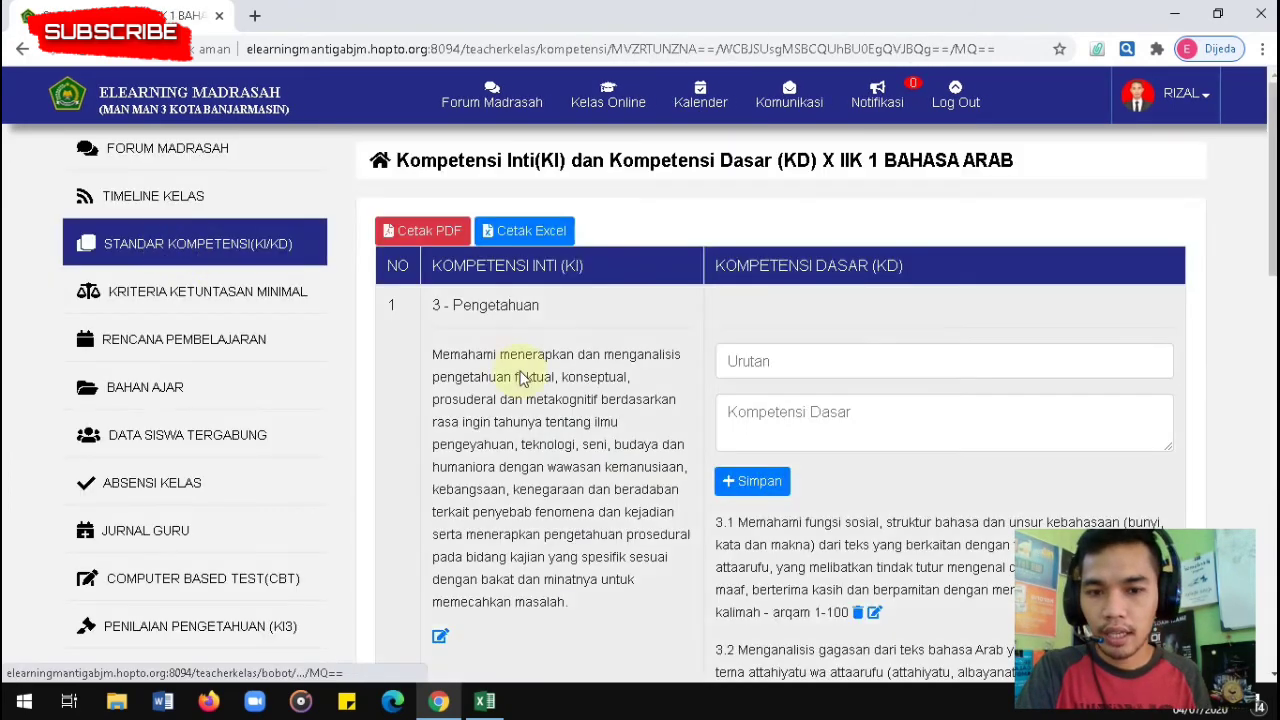
pyautogui.click(121, 297)
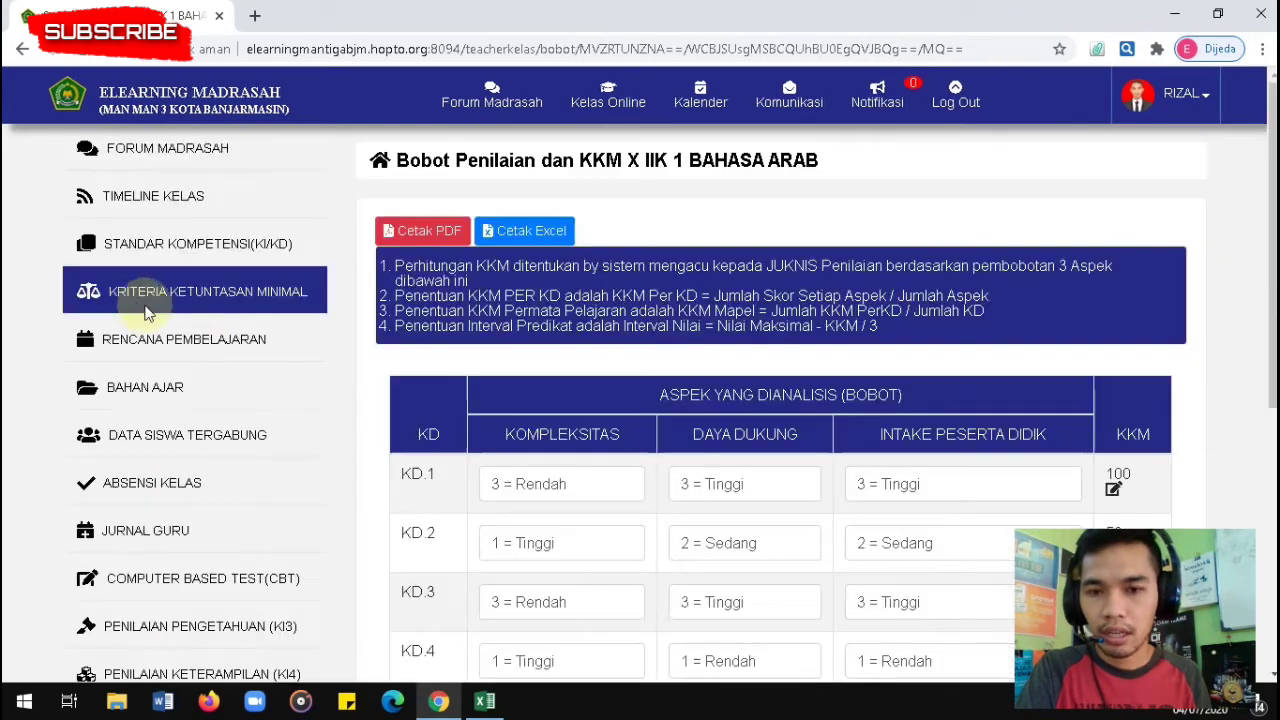
pyautogui.scroll(-5, 525, 400)
pyautogui.scroll(2, 523, 415)
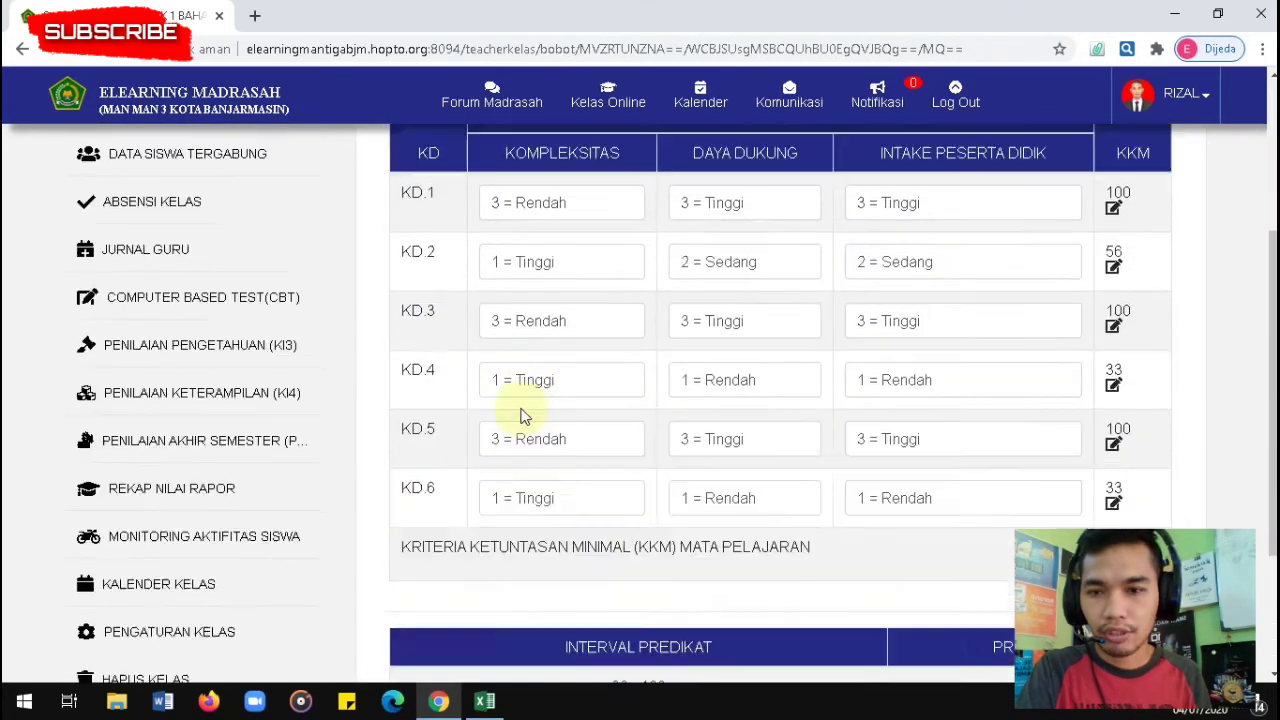
pyautogui.scroll(2, 214, 314)
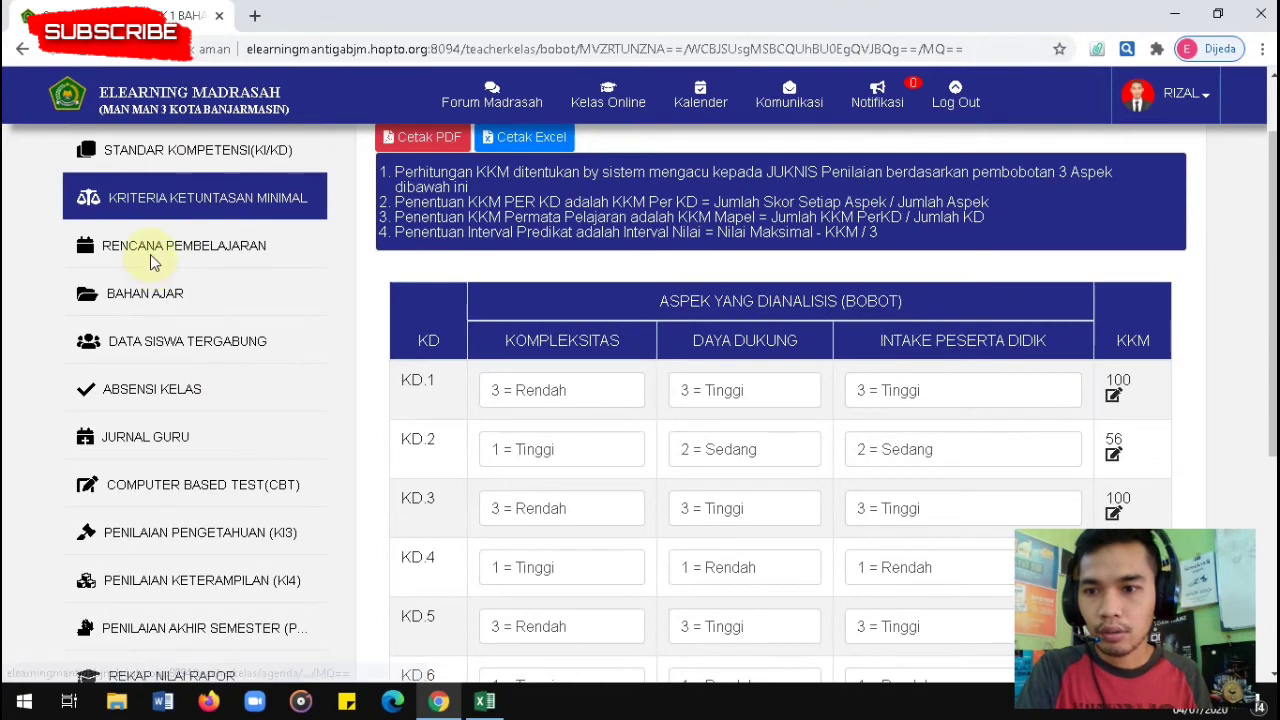
# View the lesson plan page (Rencana Pembelajaran) of X IIK 1 BAHASA ARAB and its empty plan table.
pyautogui.click(153, 260)
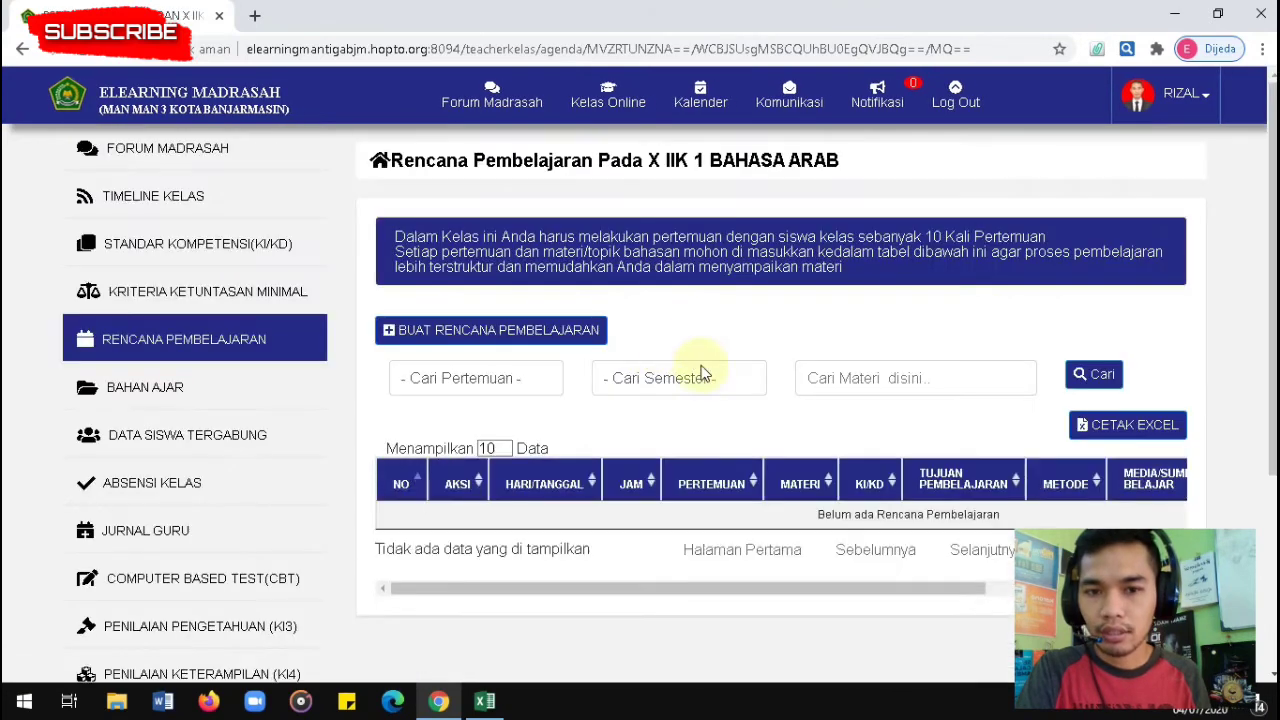
pyautogui.scroll(-1, 245, 340)
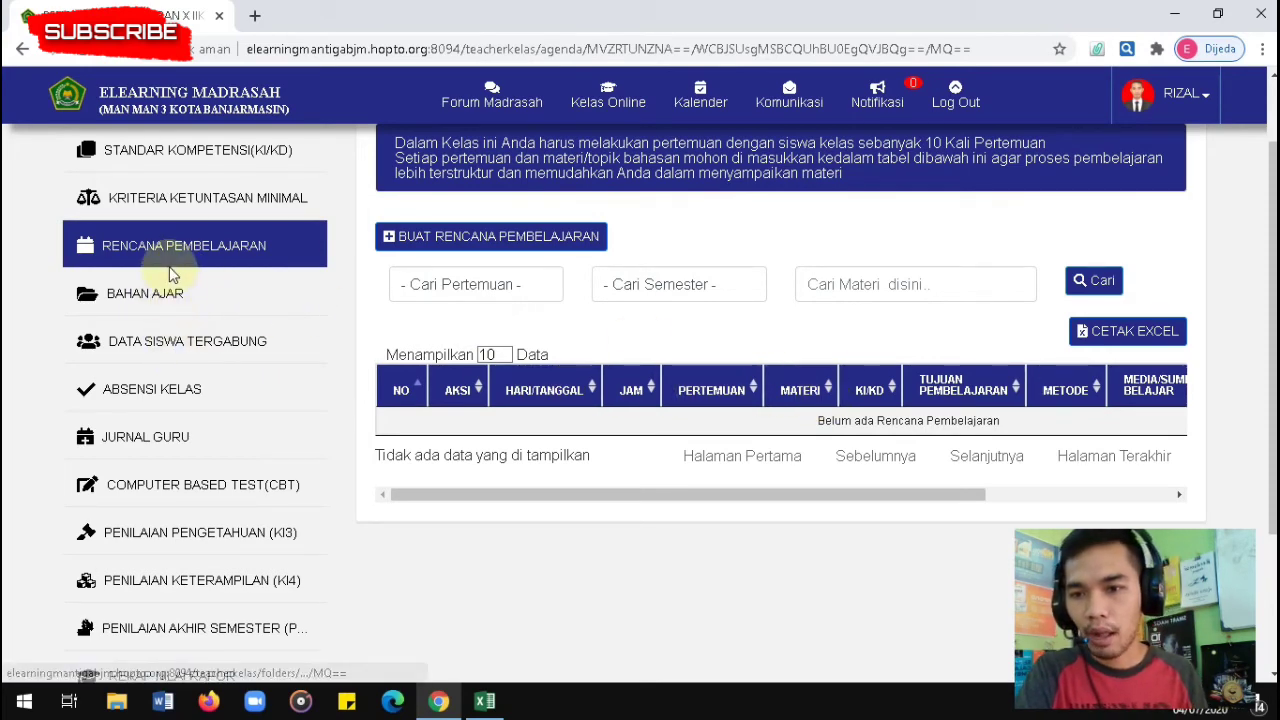
pyautogui.scroll(-2, 175, 330)
pyautogui.scroll(3, 200, 422)
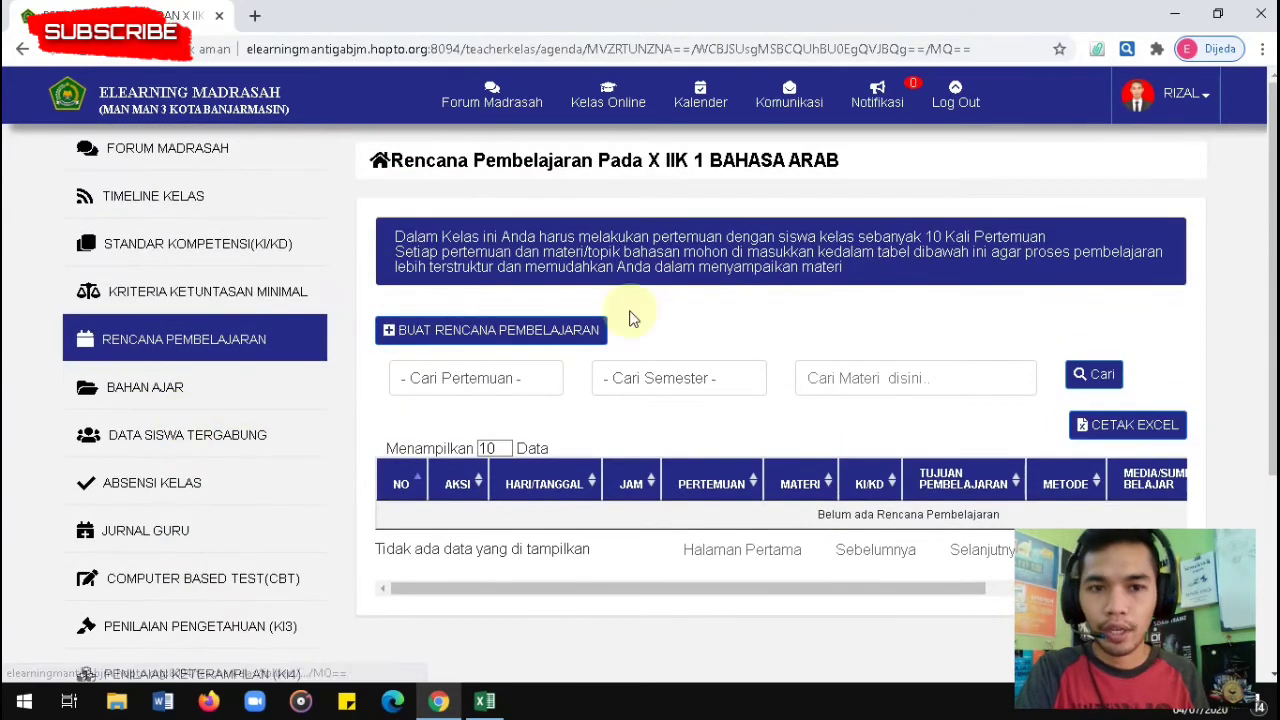
pyautogui.click(596, 93)
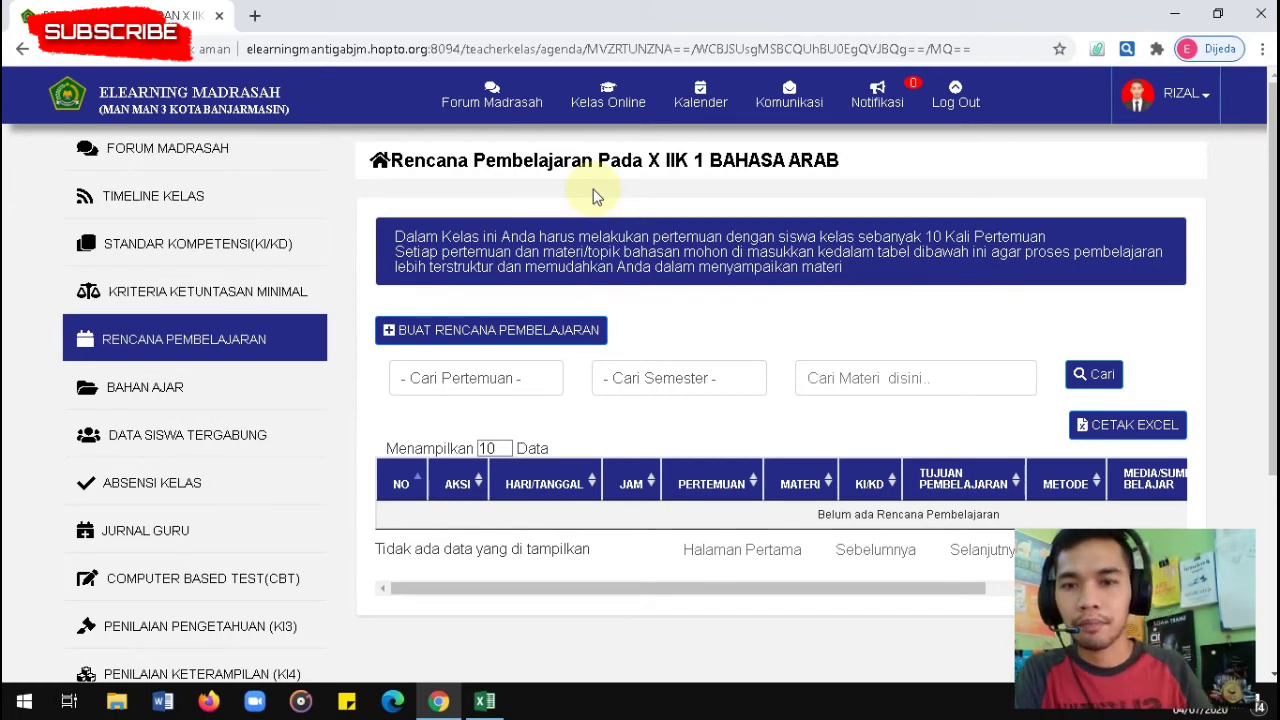
# Open the class copy form from the X IIK 1 BAHASA ARAB timeline and exclude Soal Ujian Berbasis CBT, Penilaian Pengetahuan and Penilaian Keterampilan.
pyautogui.click(157, 203)
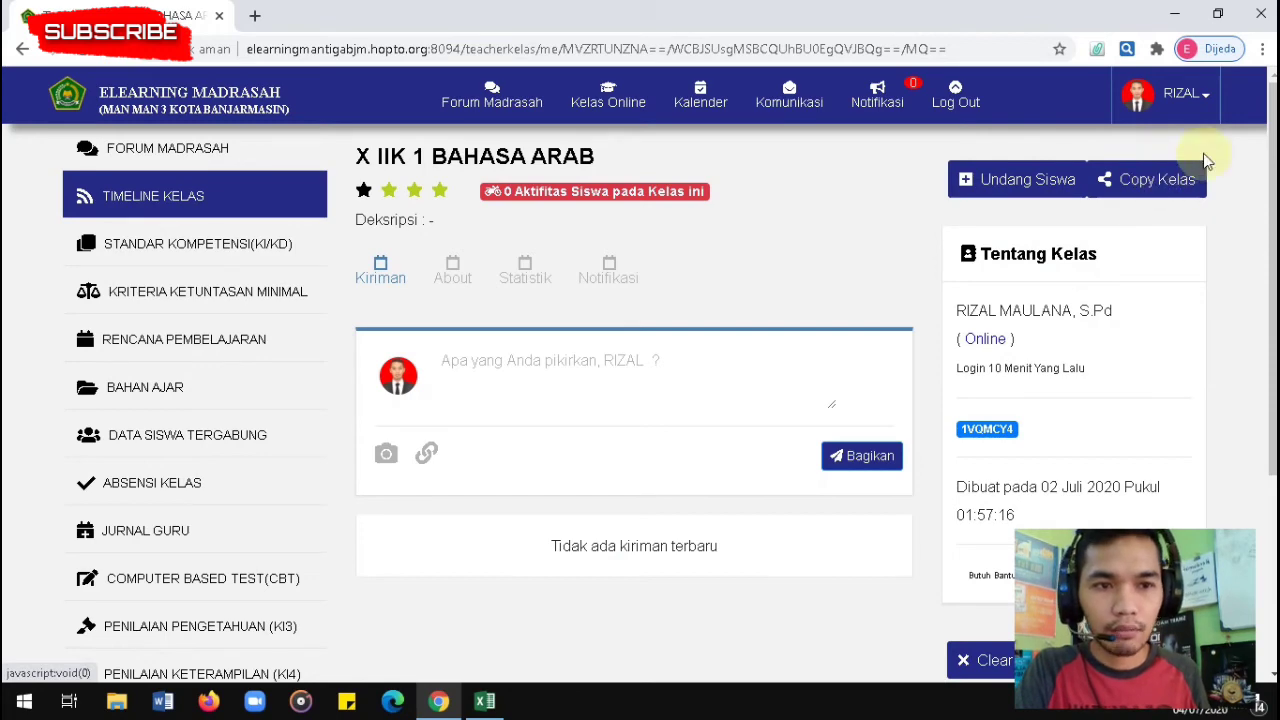
pyautogui.click(1147, 190)
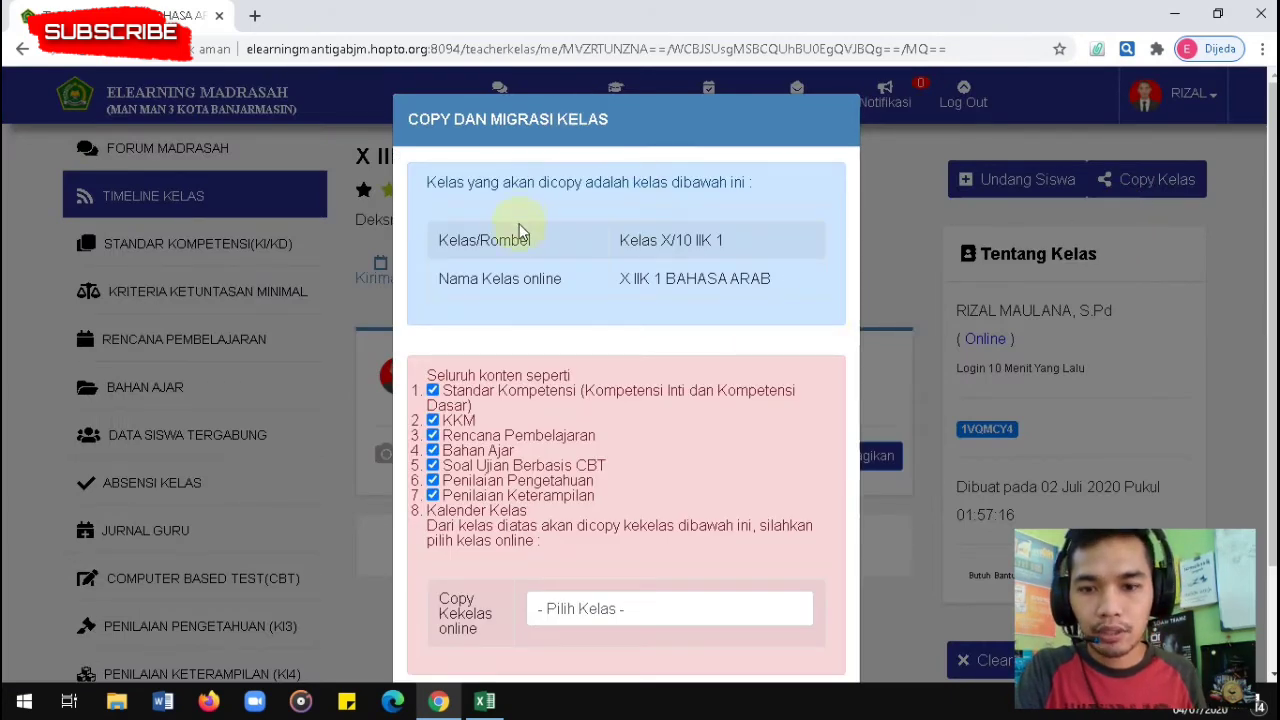
pyautogui.scroll(-1, 520, 236)
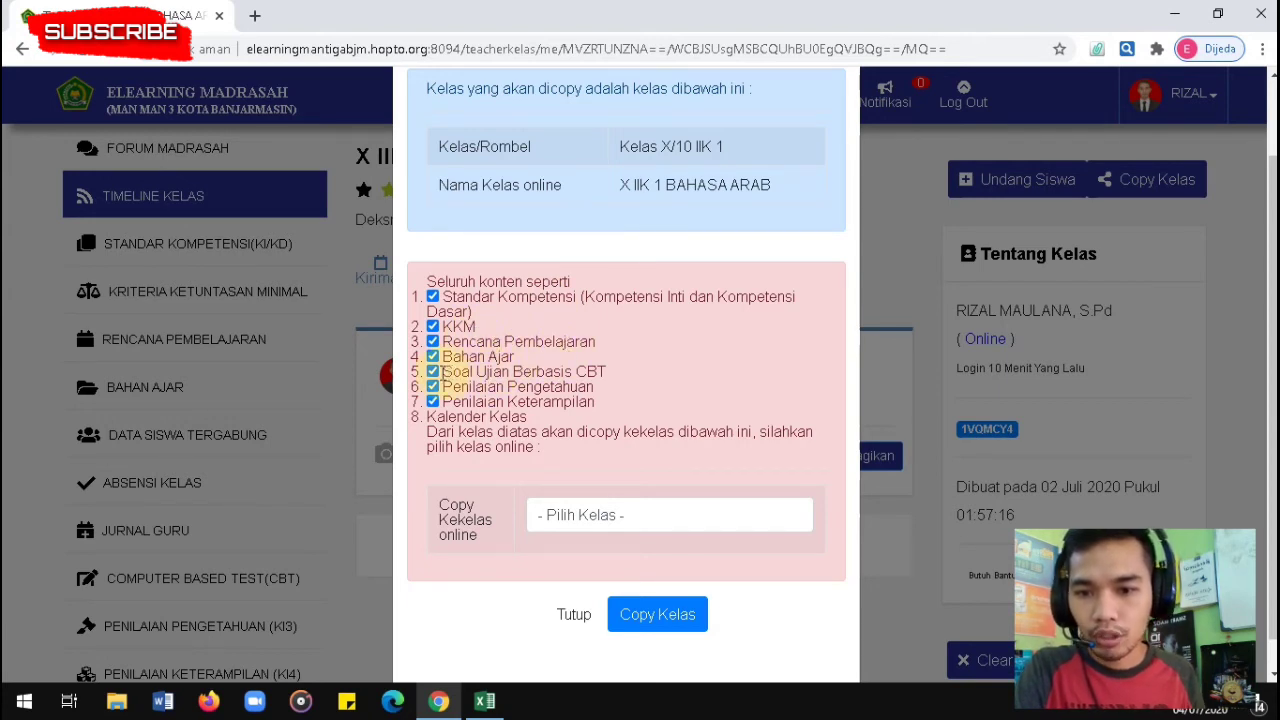
pyautogui.click(432, 372)
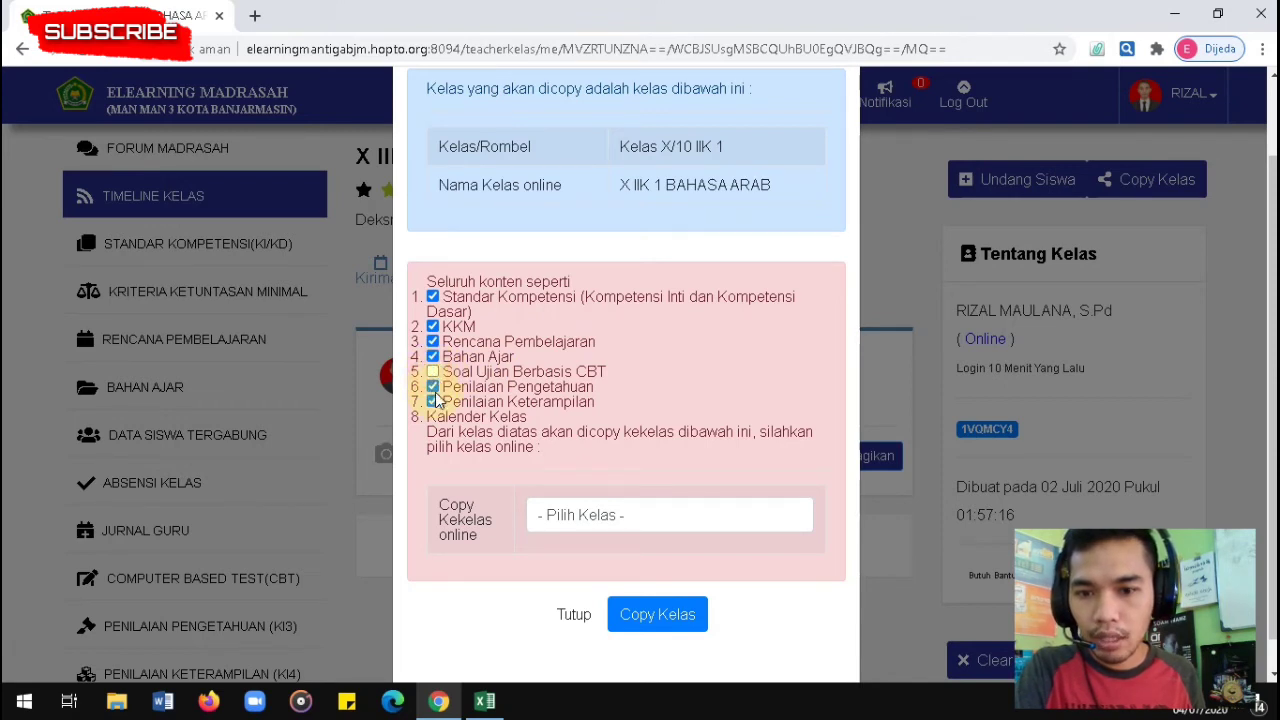
pyautogui.click(433, 388)
pyautogui.click(432, 402)
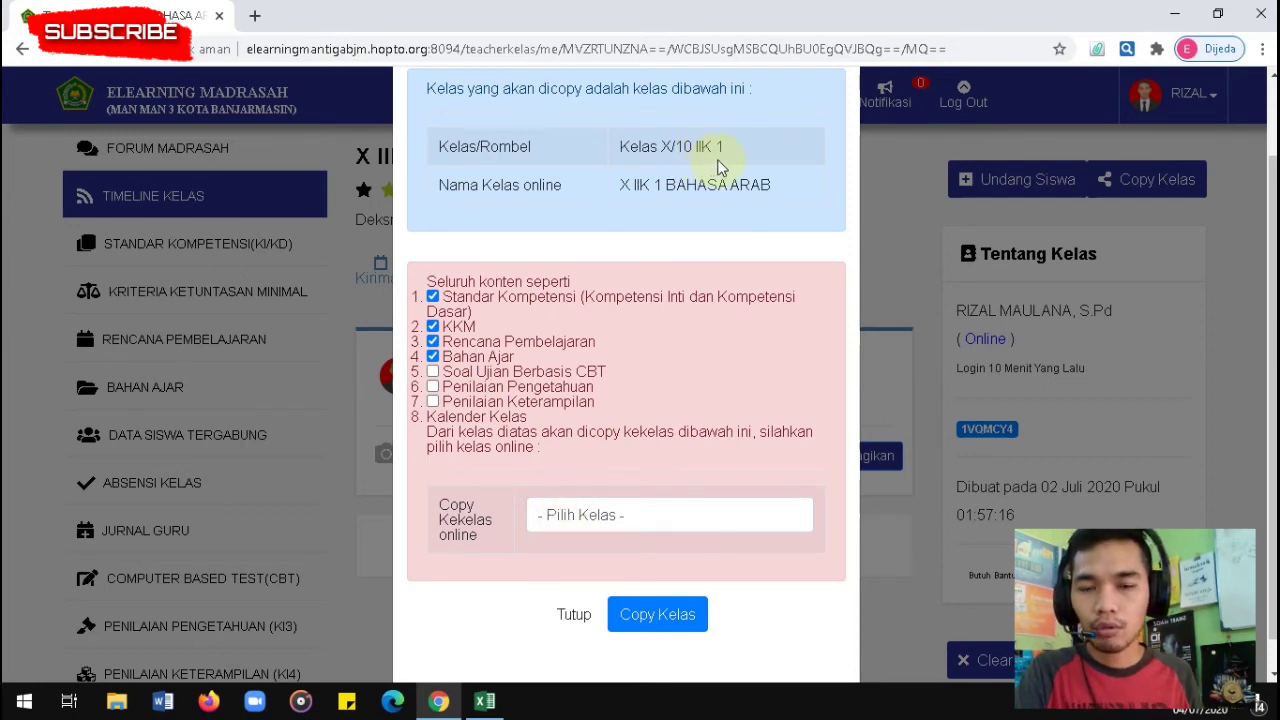
# Copy the selected class content to the online class X IIK 2 BAHASA ARAB and confirm the copy.
pyautogui.click(640, 518)
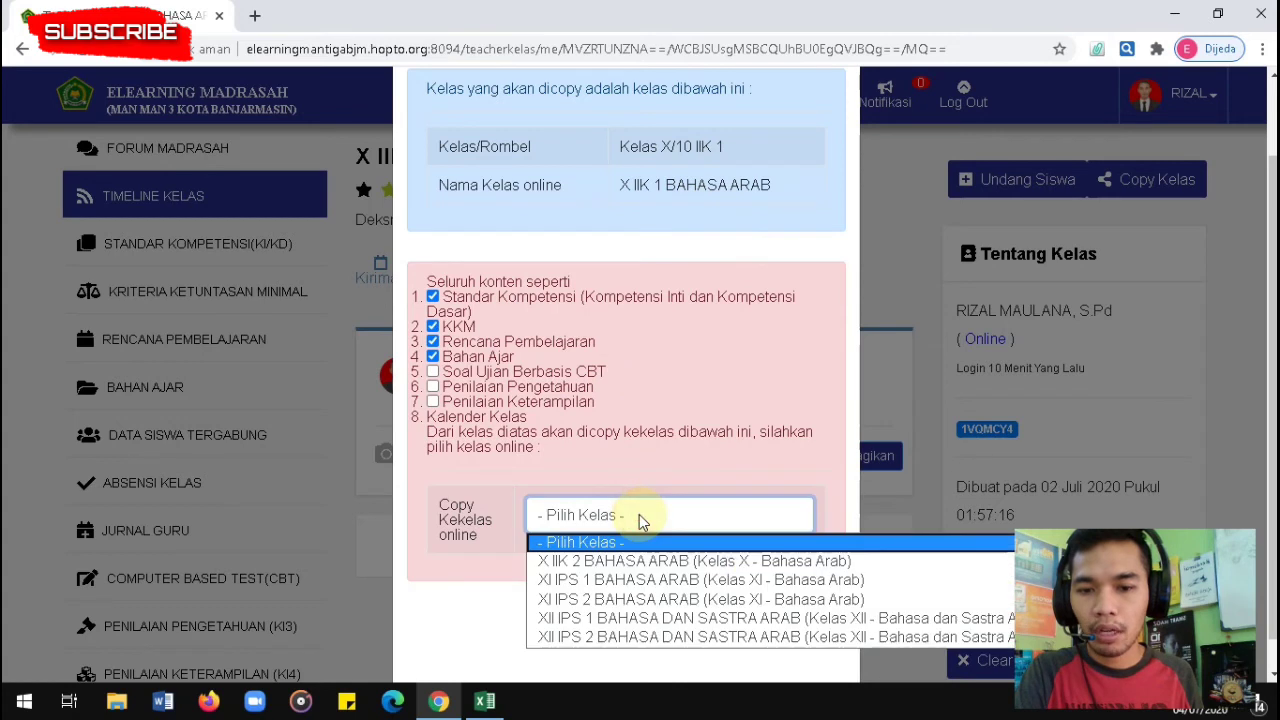
pyautogui.click(640, 560)
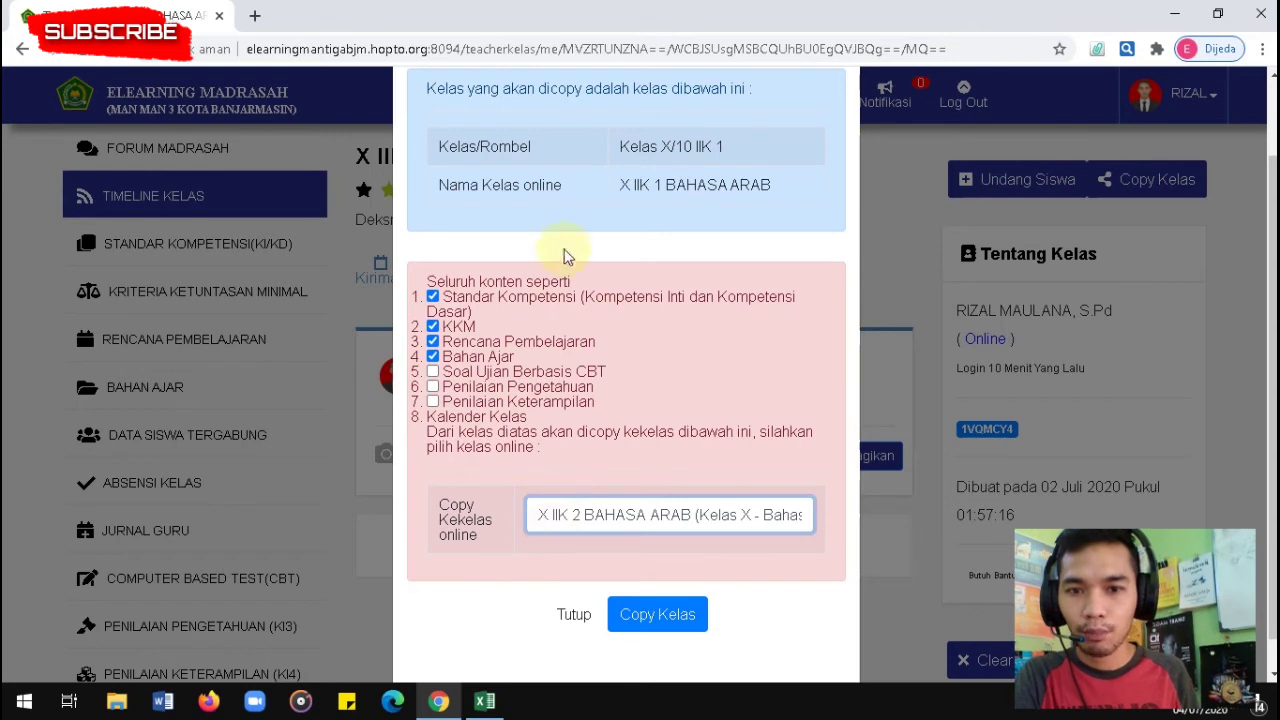
pyautogui.click(645, 628)
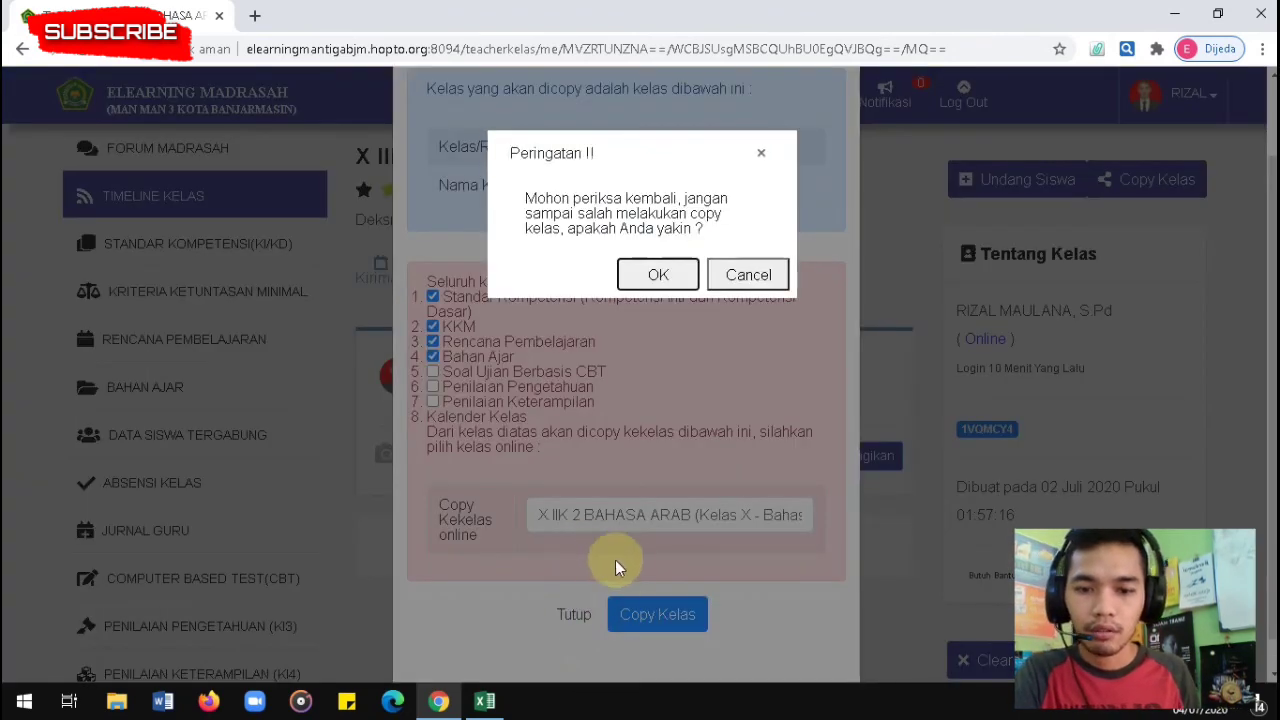
pyautogui.click(685, 280)
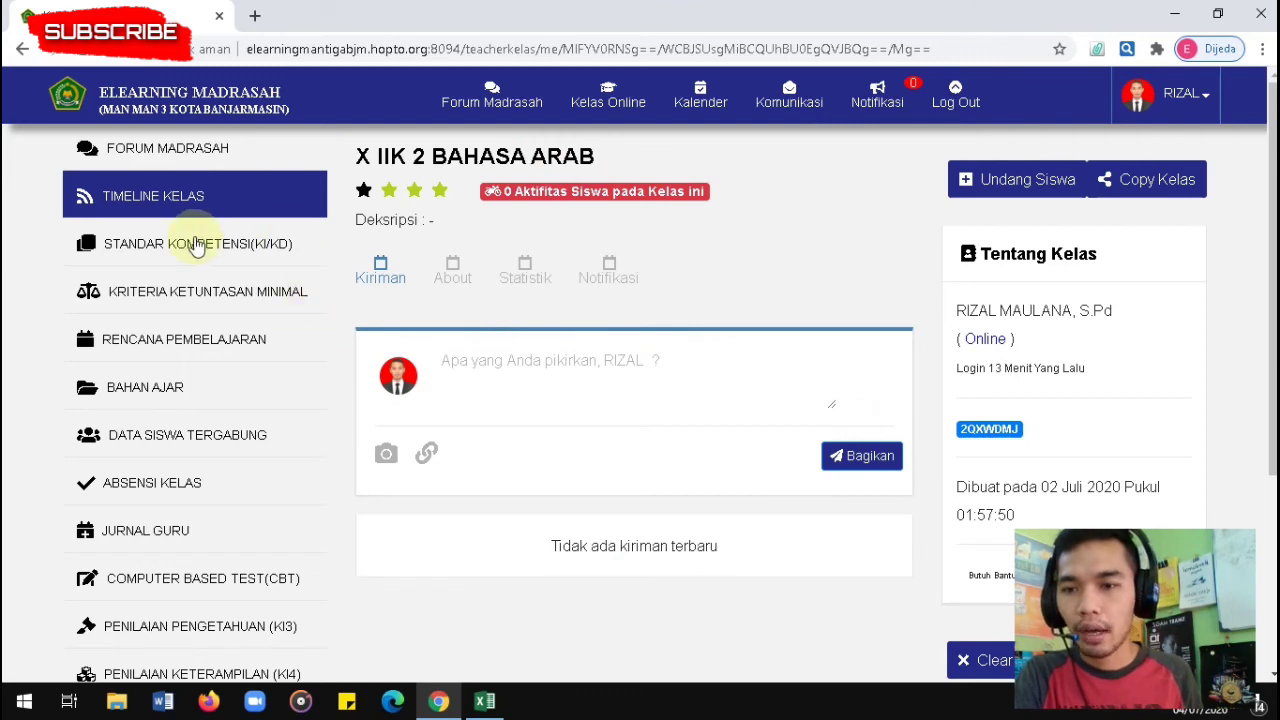
# Review the core and basic competencies (KI/KD) of the X IIK 2 BAHASA ARAB class.
pyautogui.click(122, 255)
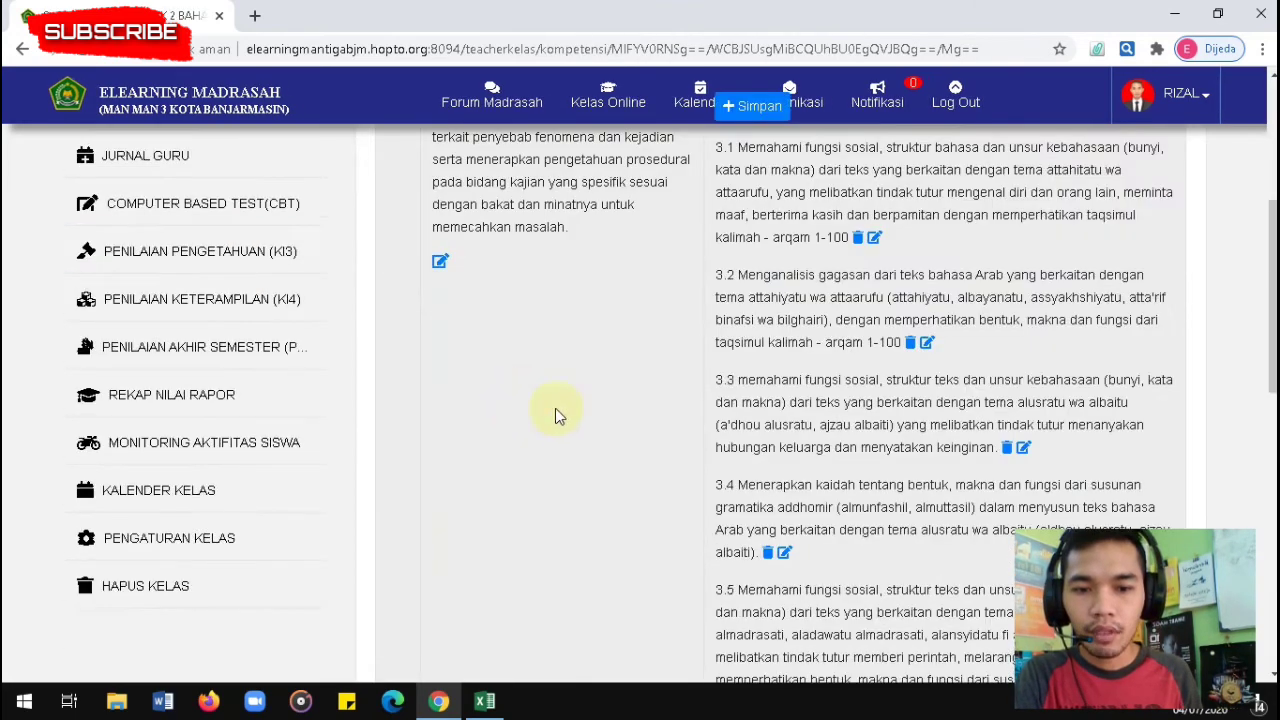
pyautogui.scroll(-8, 557, 414)
pyautogui.scroll(5, 656, 452)
pyautogui.scroll(-6, 656, 452)
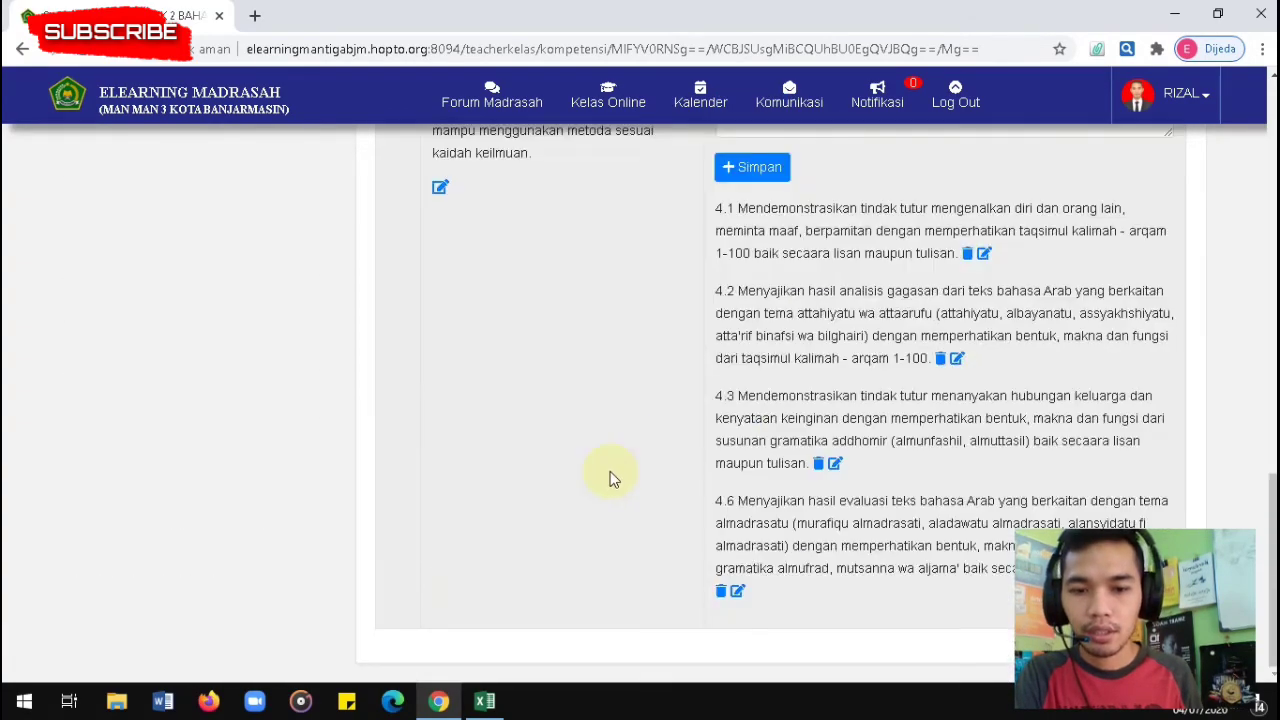
pyautogui.scroll(10, 580, 465)
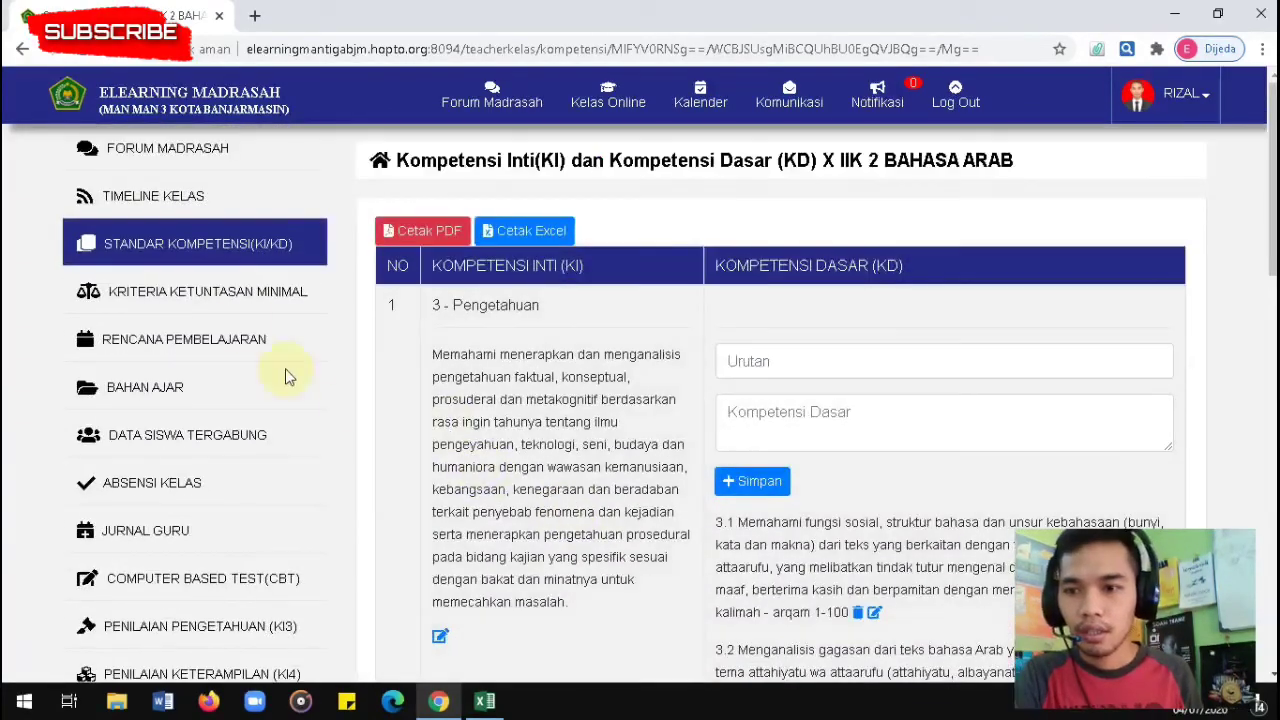
# Check the minimum mastery criteria (KKM) weighting and the lesson plan page (Rencana Pembelajaran) of X IIK 2 BAHASA ARAB.
pyautogui.click(189, 292)
pyautogui.scroll(-5, 543, 377)
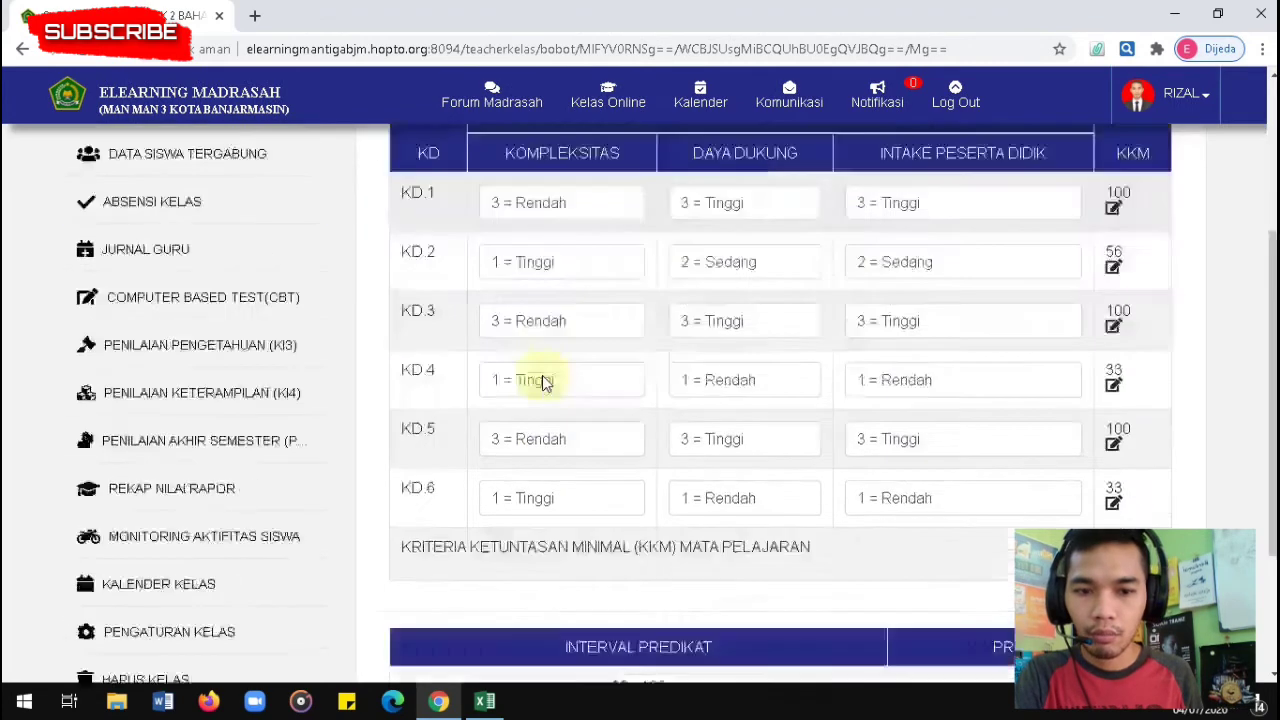
pyautogui.scroll(5, 543, 380)
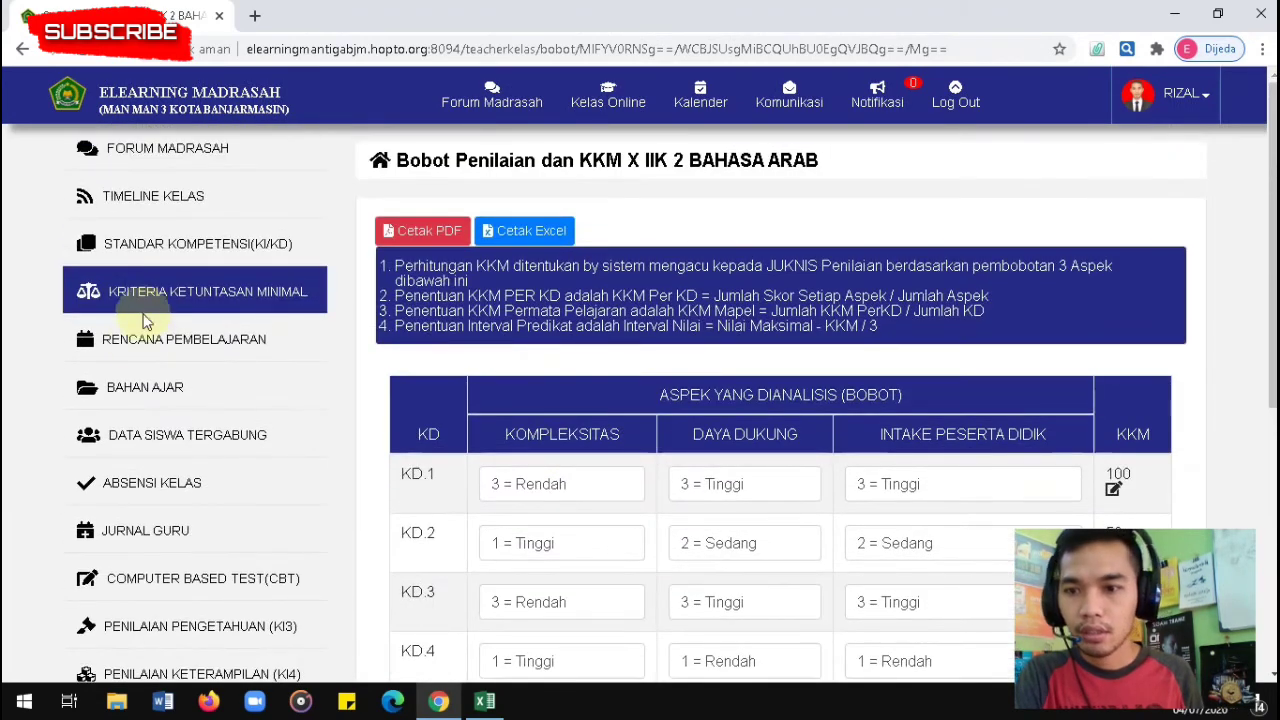
pyautogui.click(165, 341)
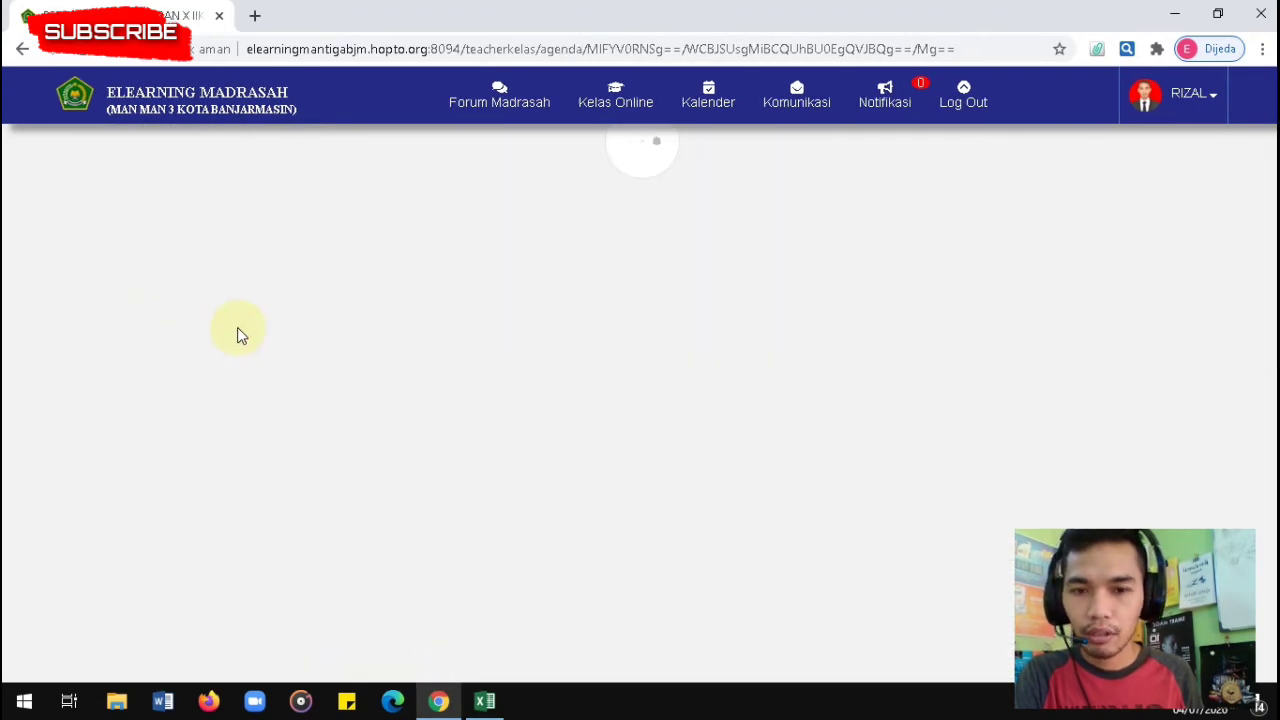
pyautogui.scroll(-1, 462, 327)
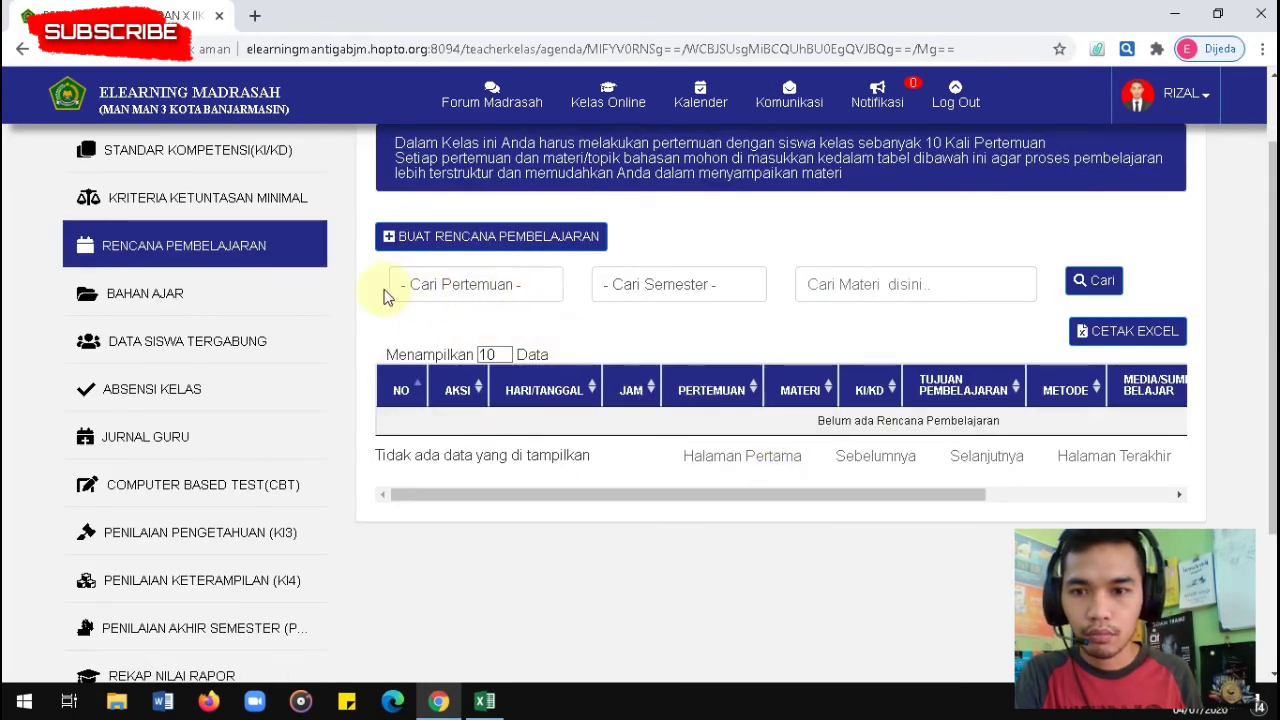
pyautogui.scroll(1, 380, 310)
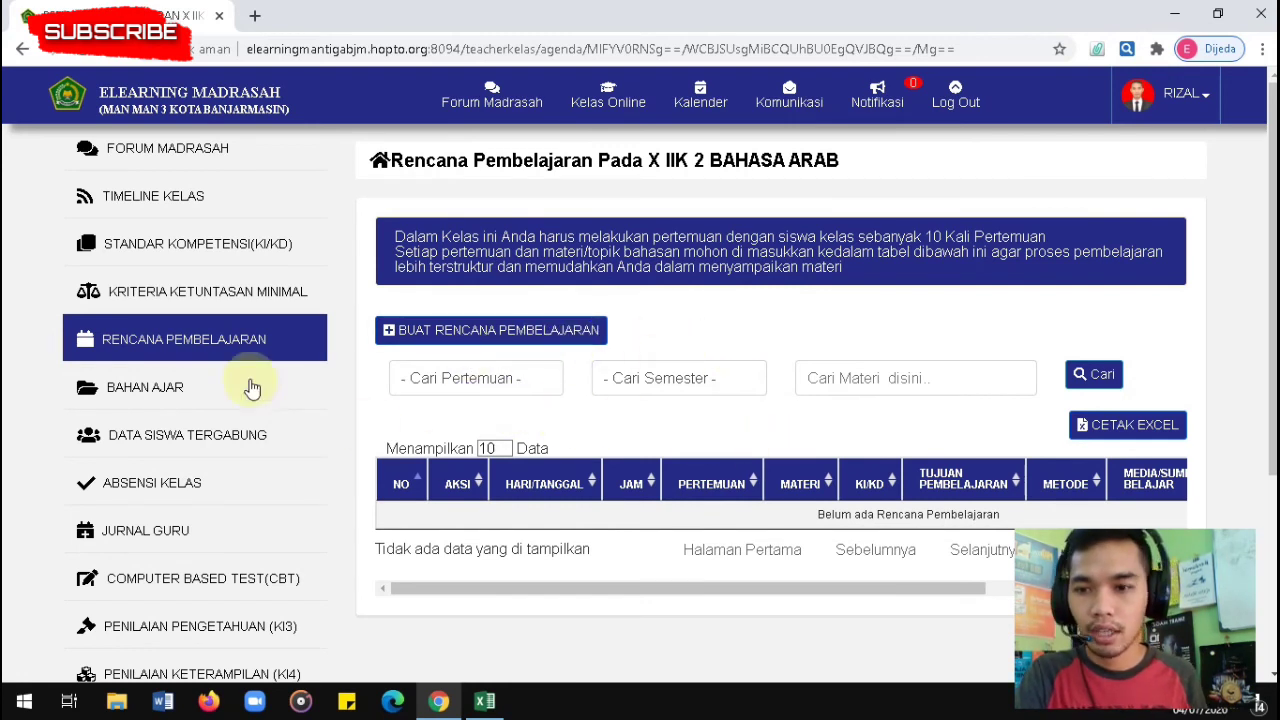
# Examine the teaching materials (Bahan Ajar) shared in X IIK 2 BAHASA ARAB.
pyautogui.click(160, 392)
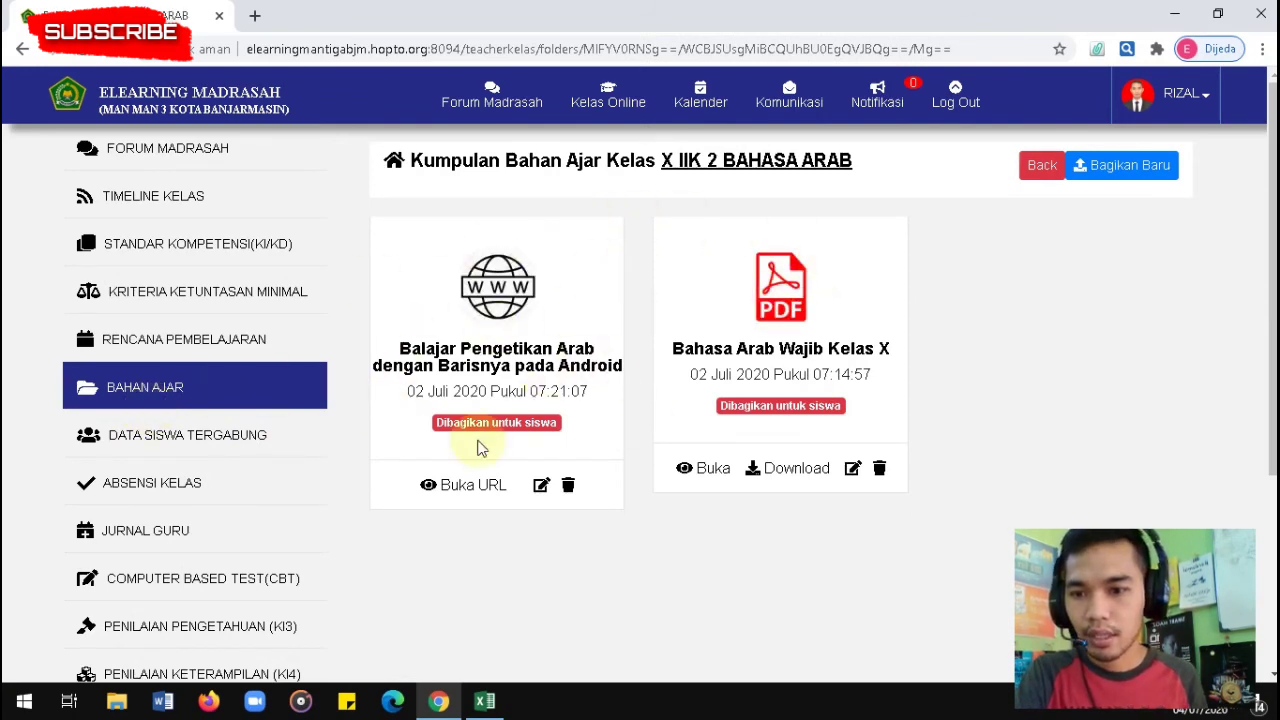
pyautogui.scroll(-3, 319, 458)
pyautogui.scroll(3, 316, 462)
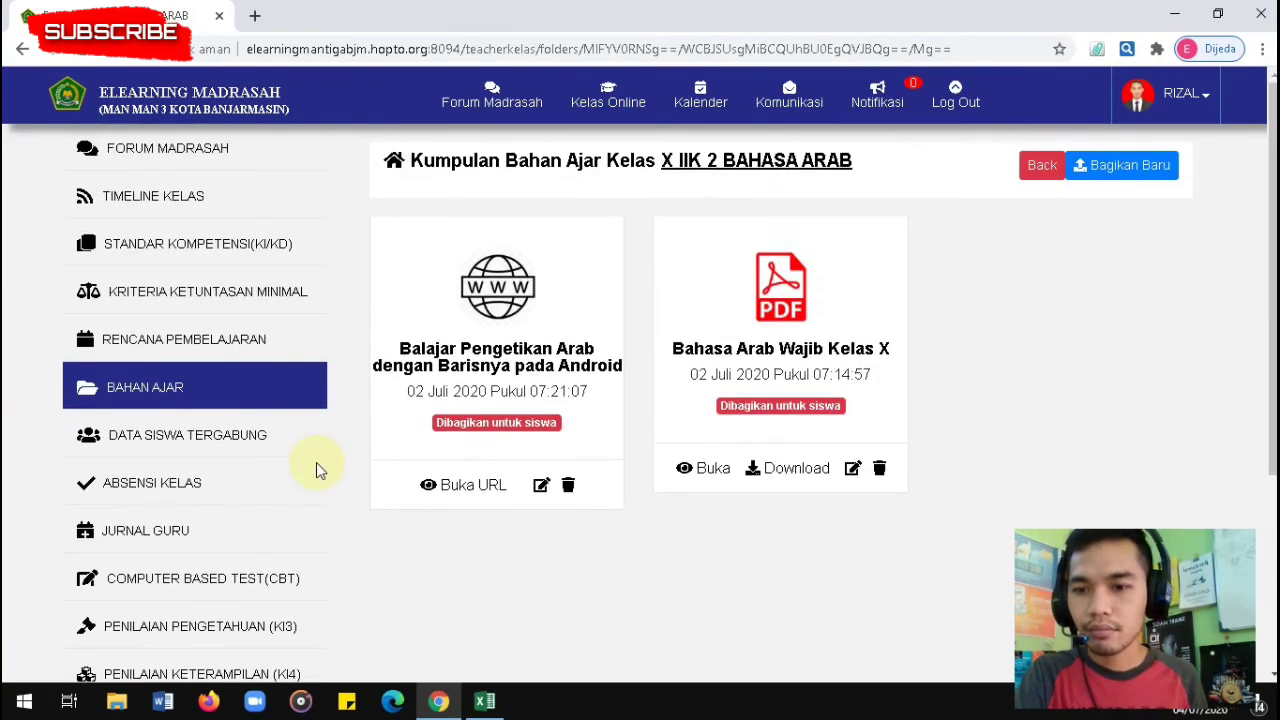
pyautogui.scroll(-3, 205, 395)
pyautogui.scroll(3, 205, 395)
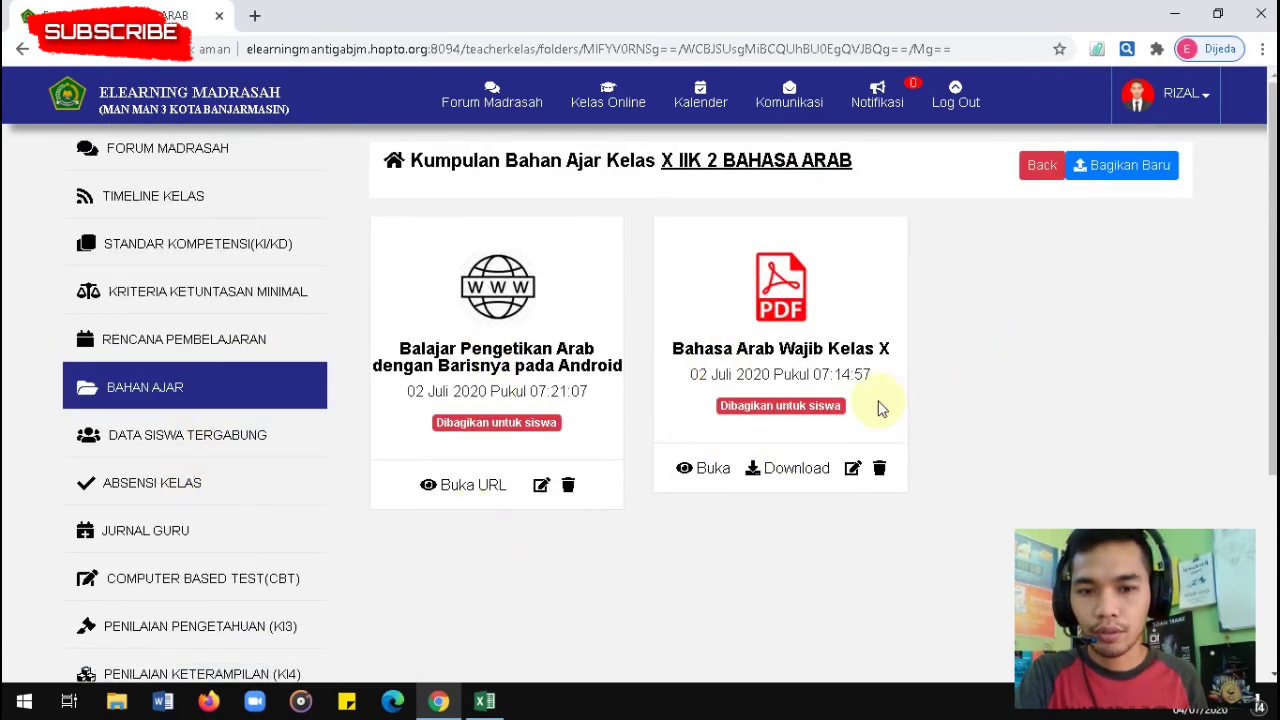
pyautogui.scroll(-1, 338, 415)
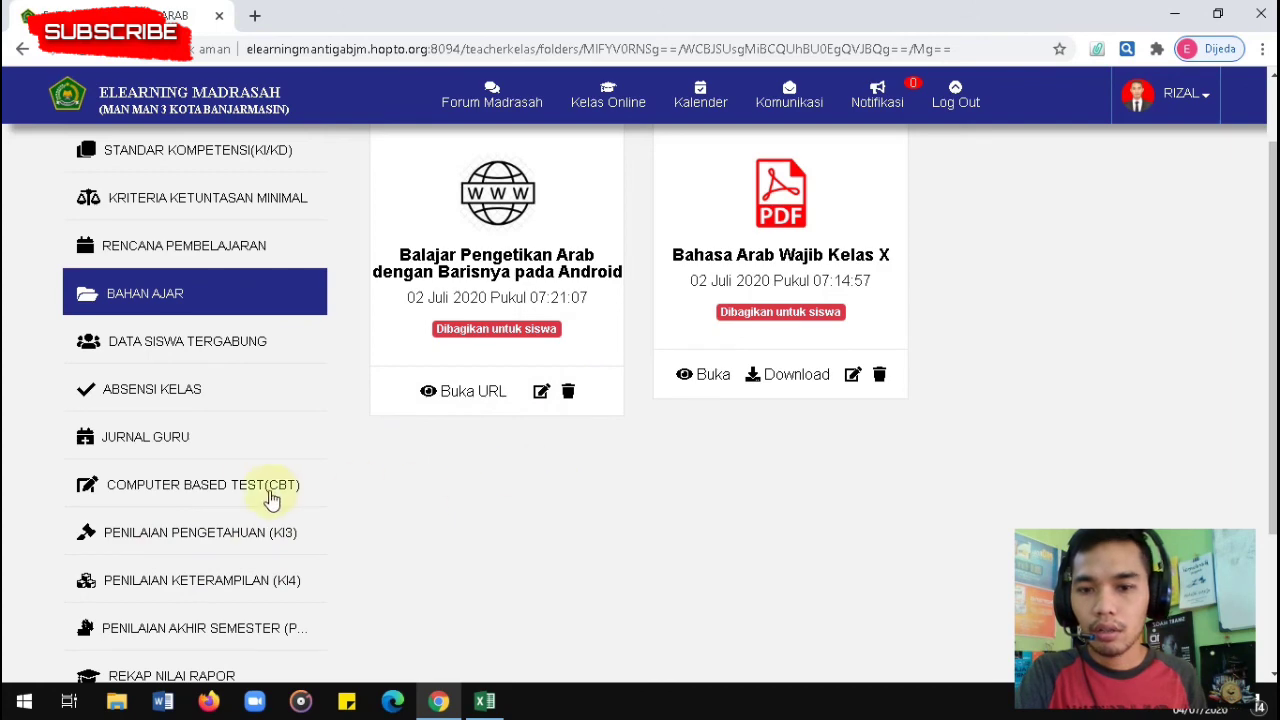
pyautogui.scroll(1, 171, 443)
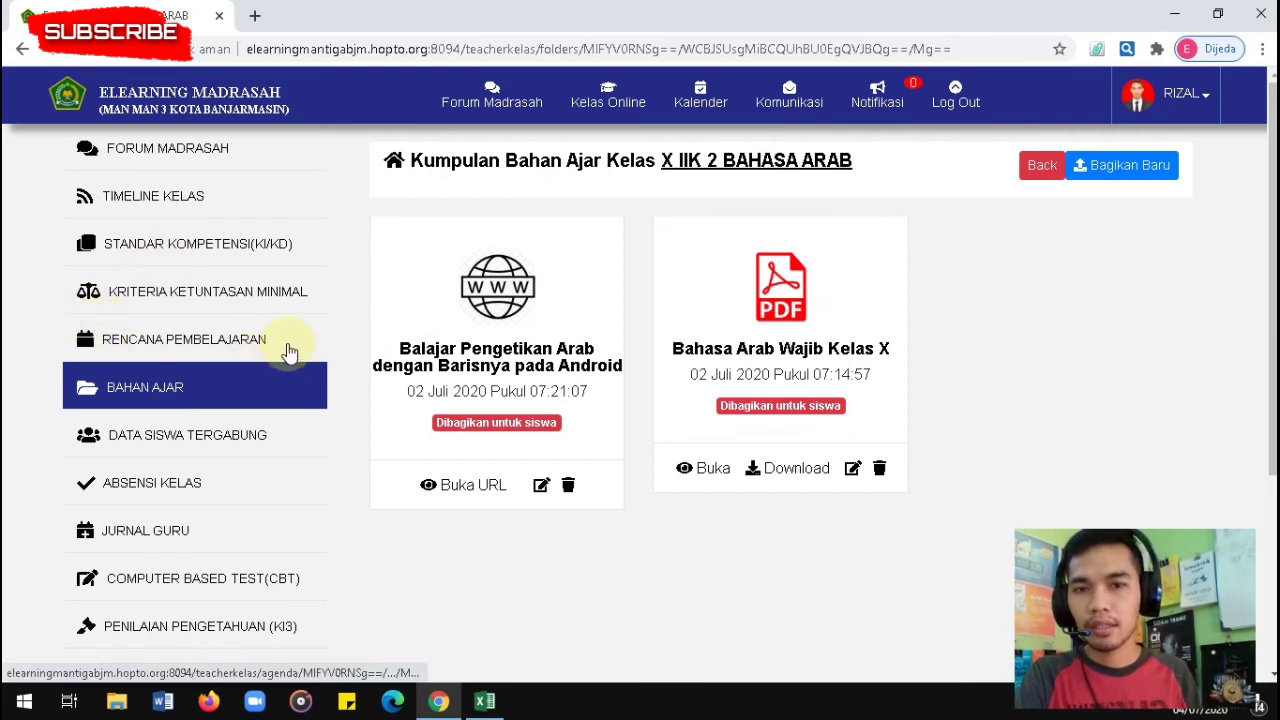
# View the full list of online classes (Lihat Semua Kelas) and look through its rows.
pyautogui.click(622, 100)
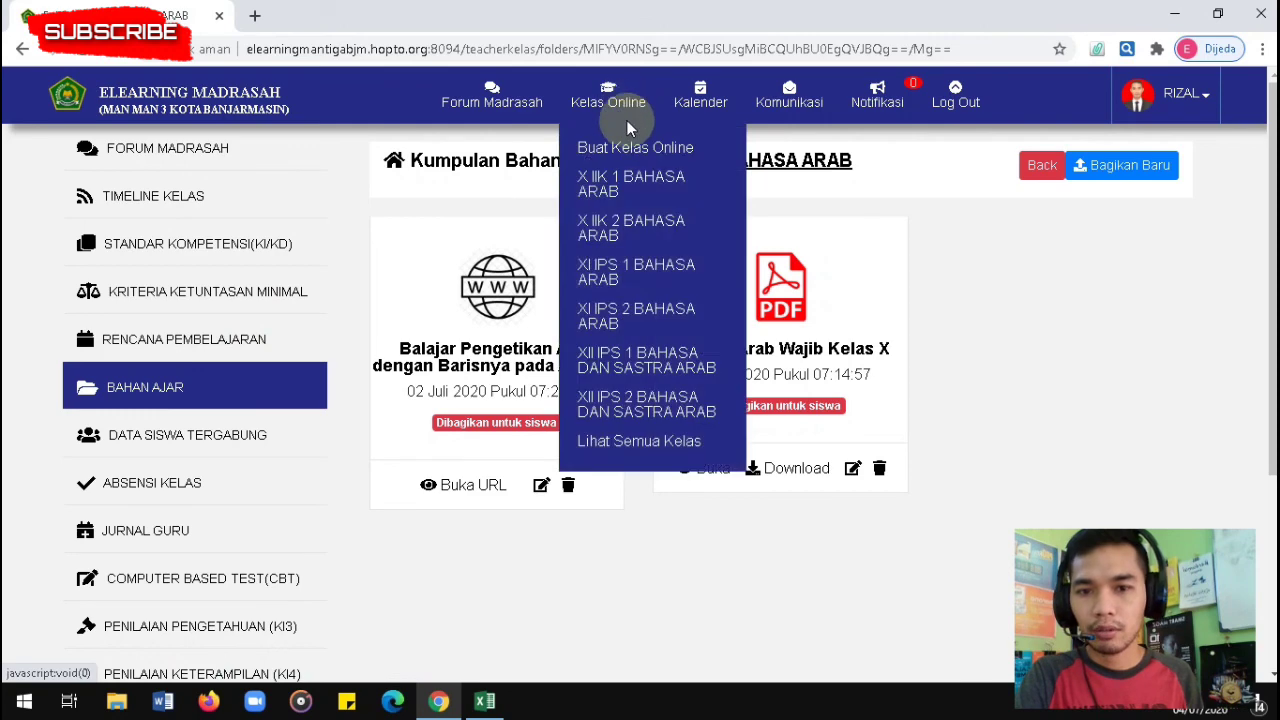
pyautogui.click(610, 440)
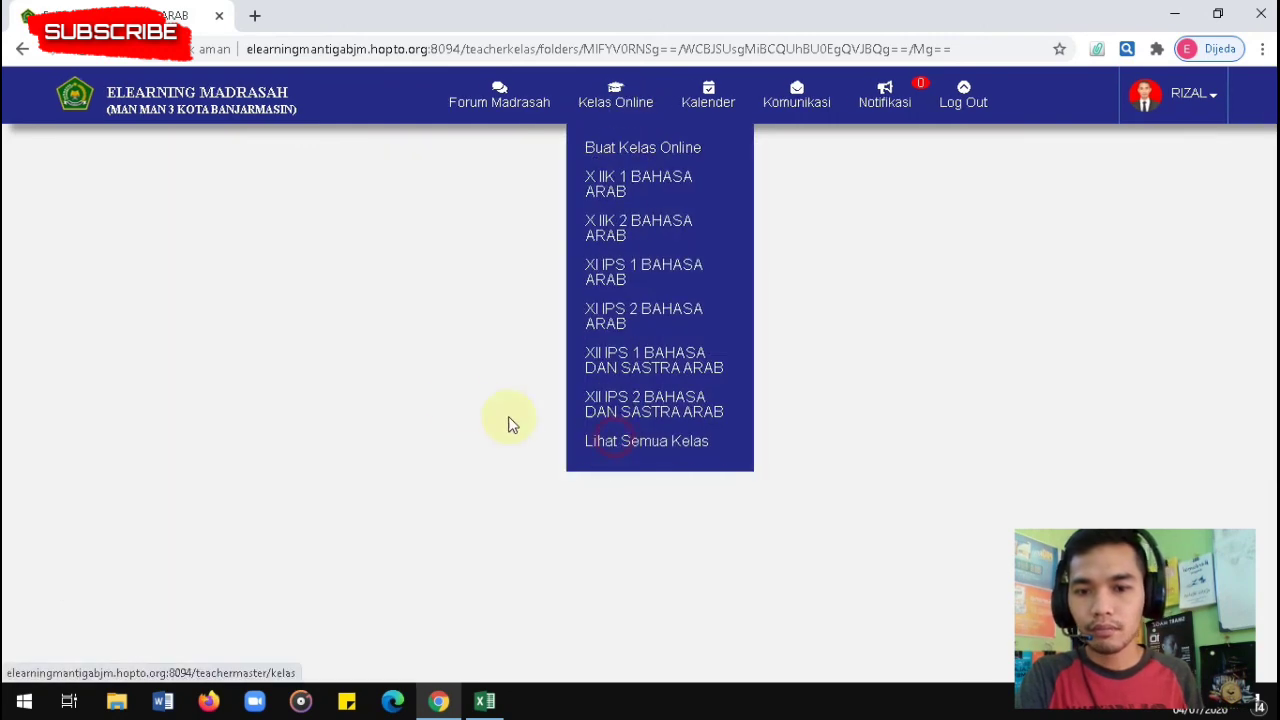
pyautogui.scroll(-1, 361, 341)
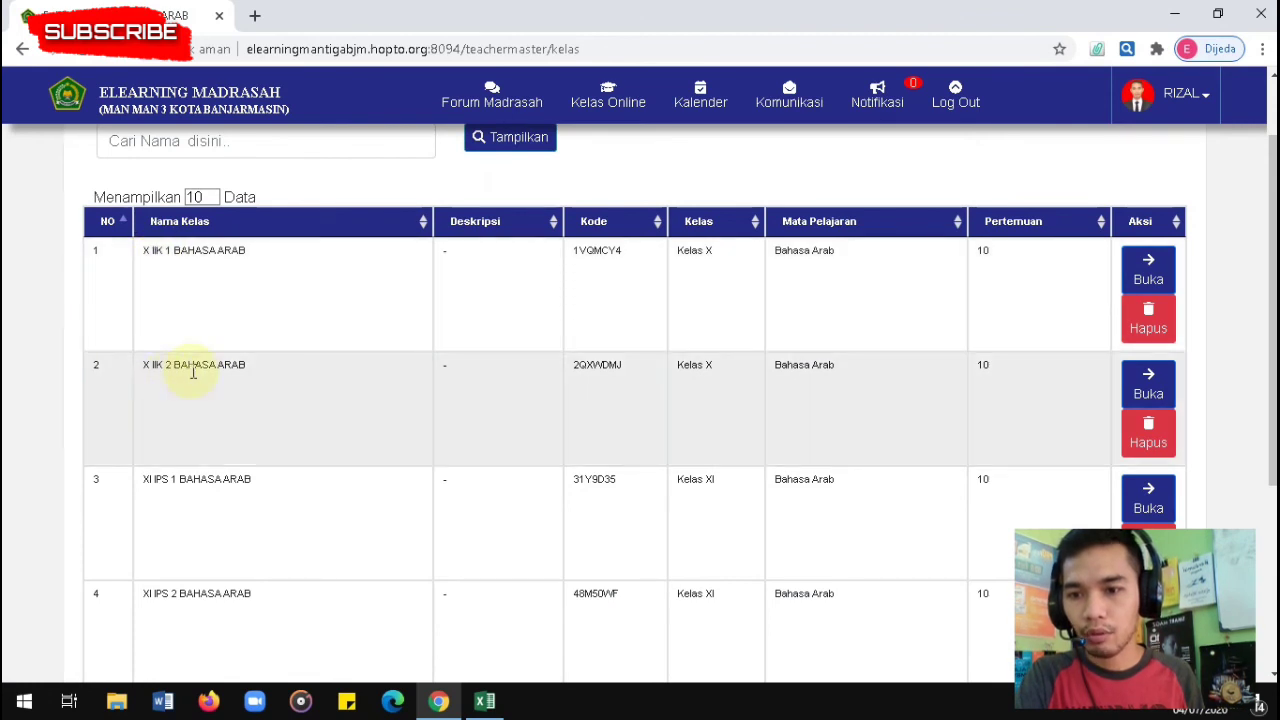
pyautogui.scroll(-1, 193, 372)
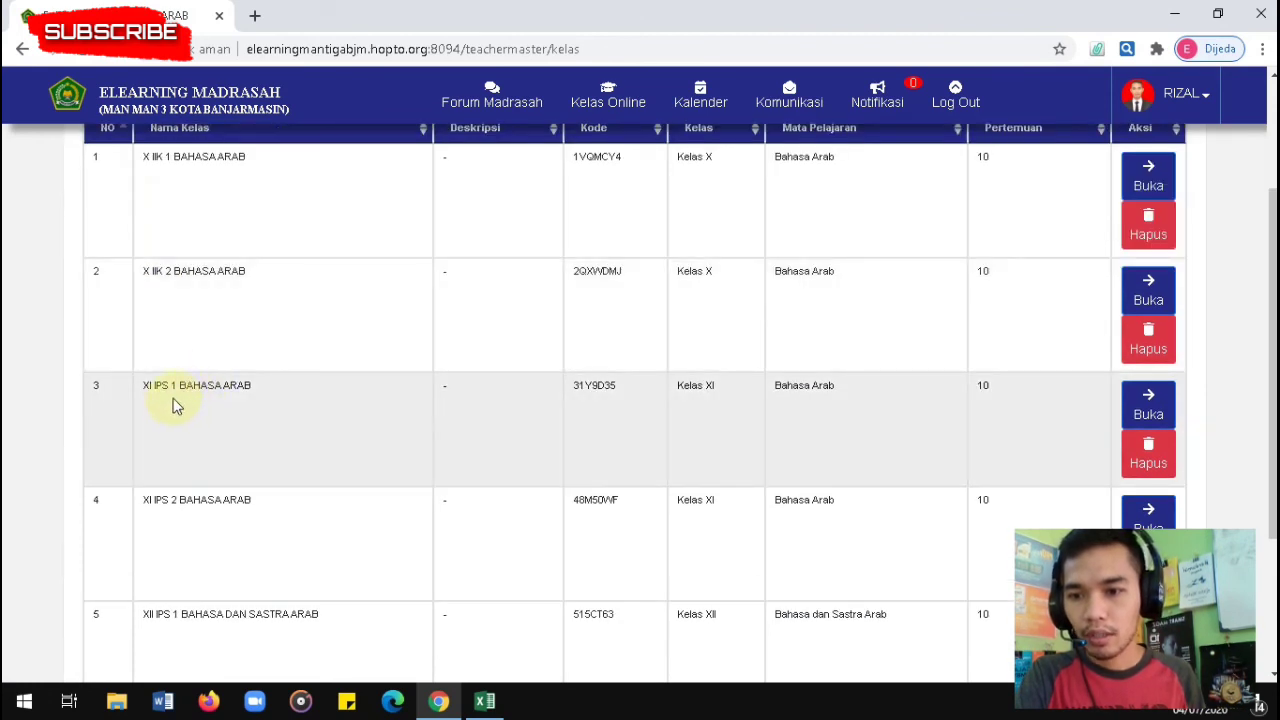
pyautogui.scroll(-1, 190, 512)
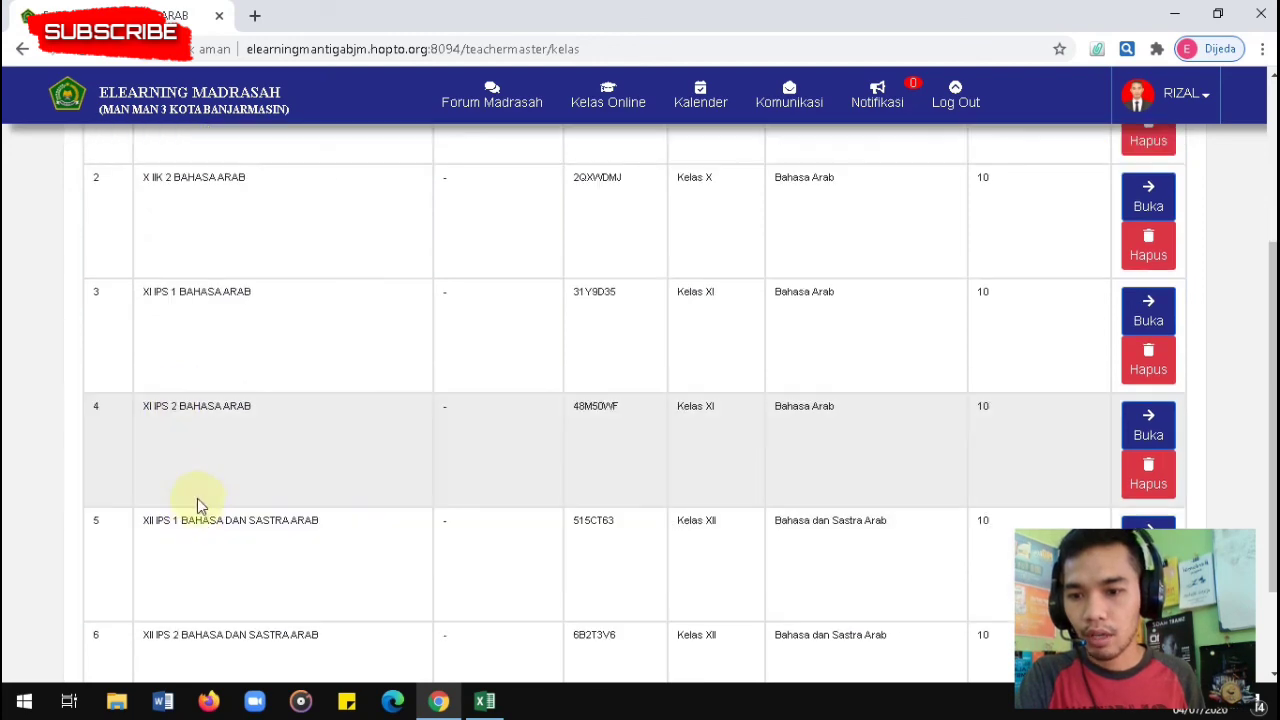
pyautogui.scroll(-1, 286, 491)
pyautogui.scroll(1, 243, 483)
pyautogui.scroll(3, 221, 415)
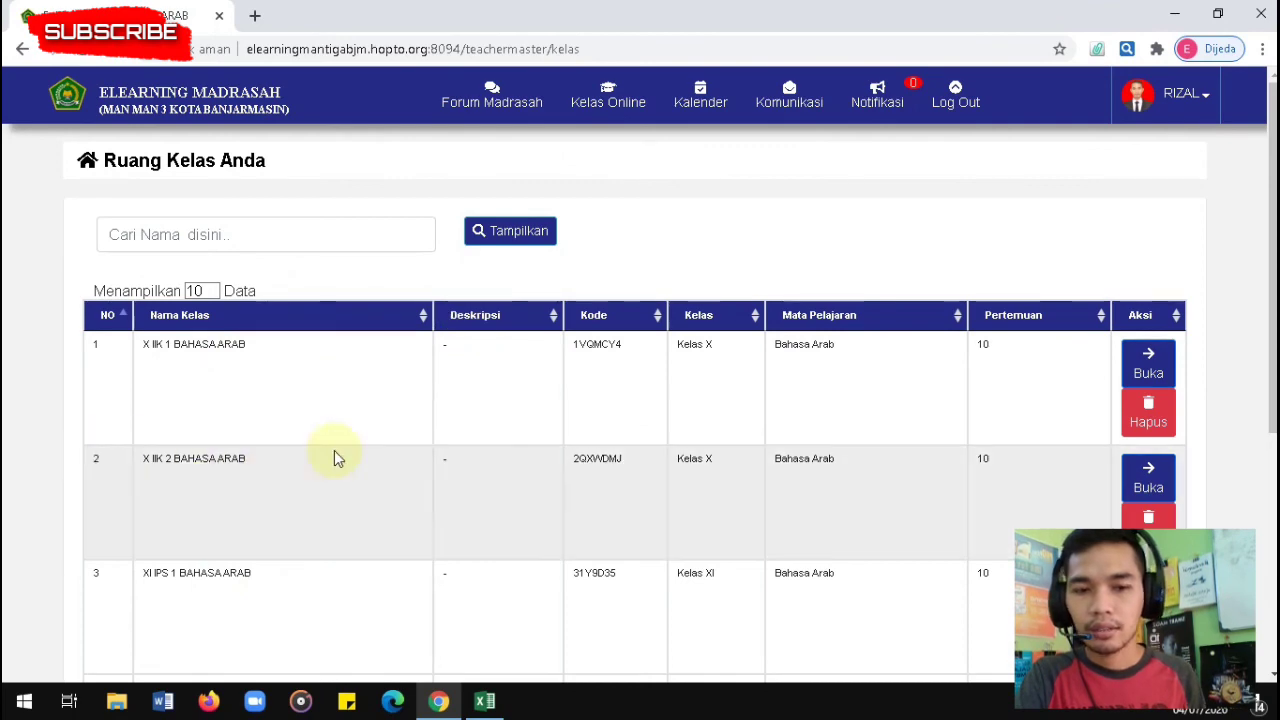
pyautogui.scroll(-2, 474, 383)
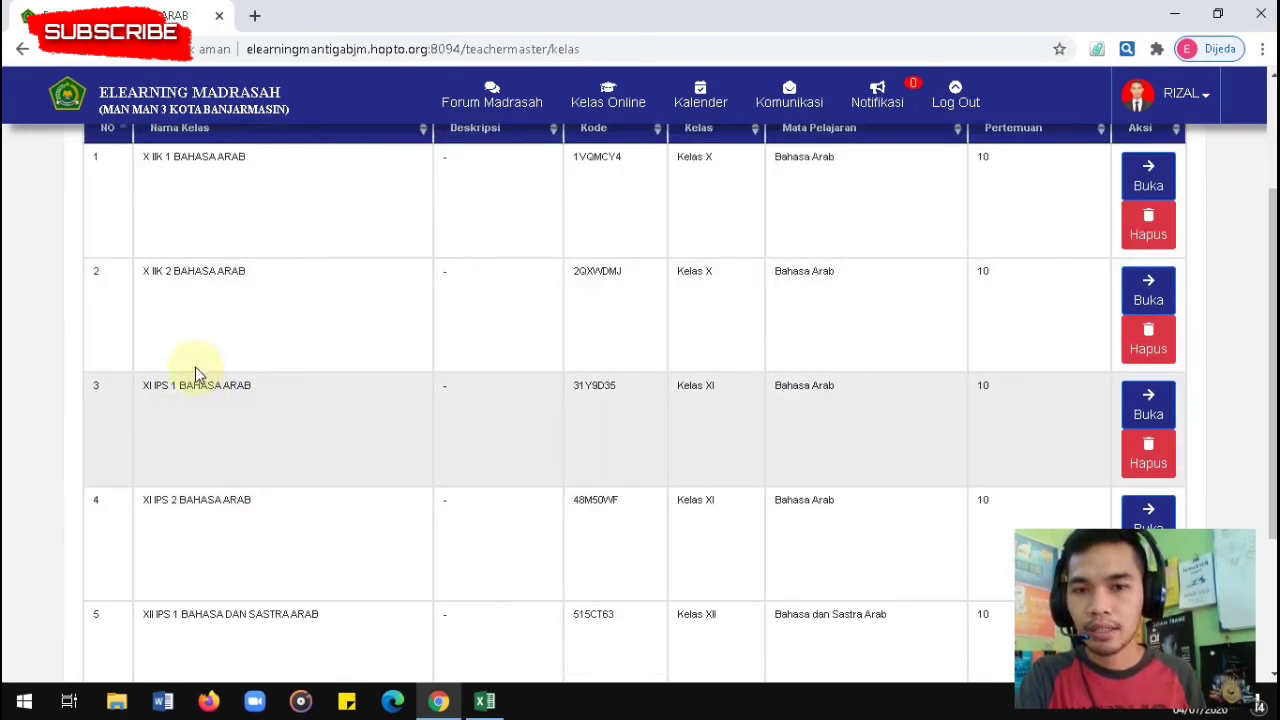
pyautogui.scroll(2, 434, 186)
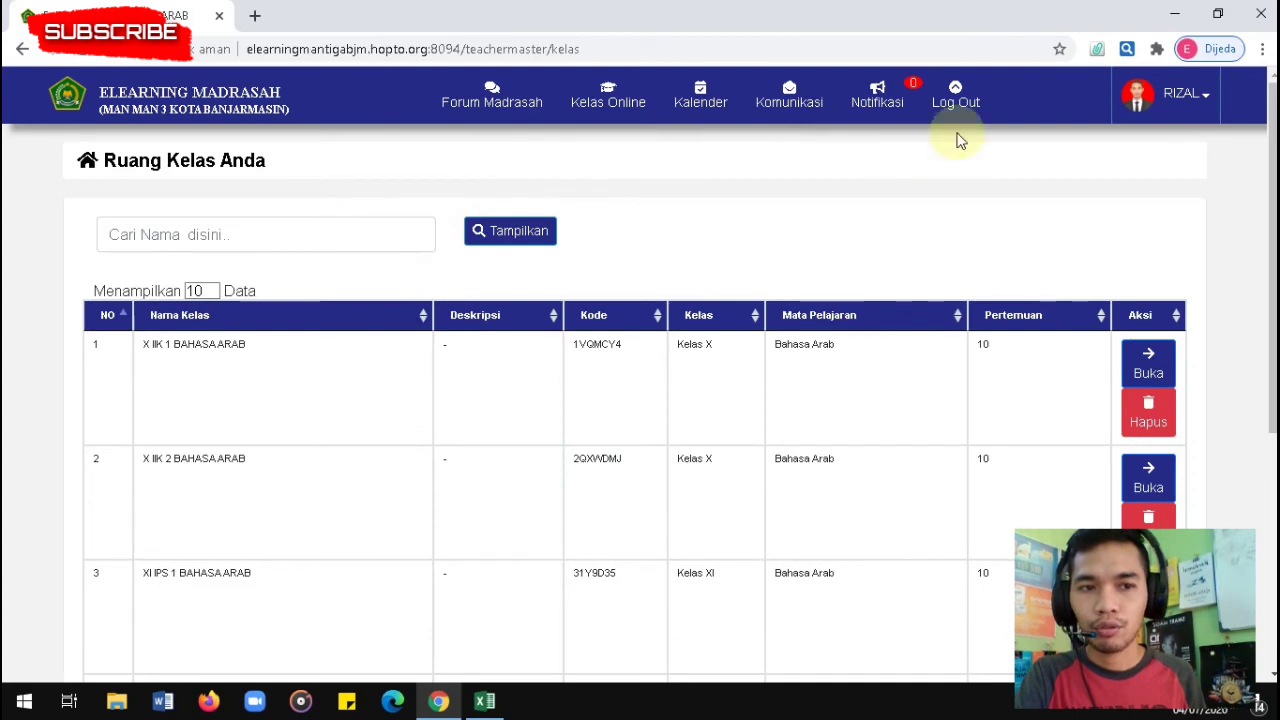
# Return to the Forum Madrasah home page and look over its posts.
pyautogui.click(506, 108)
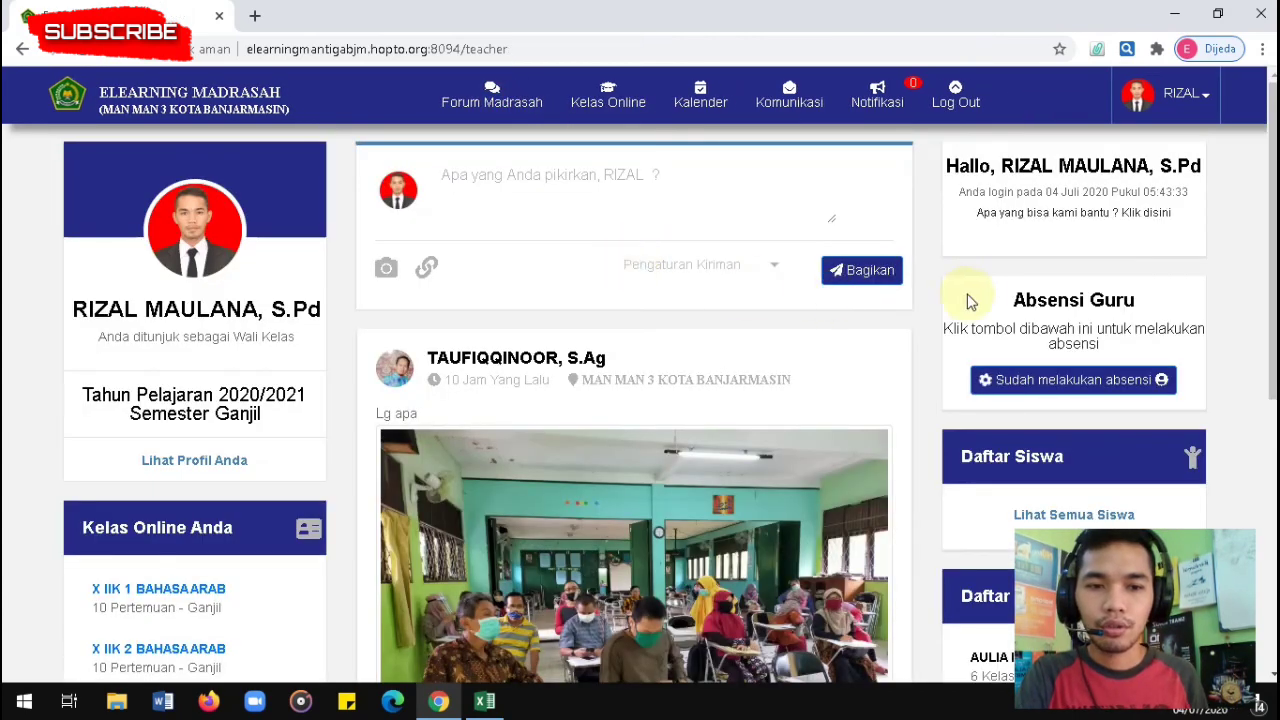
pyautogui.scroll(-2, 929, 337)
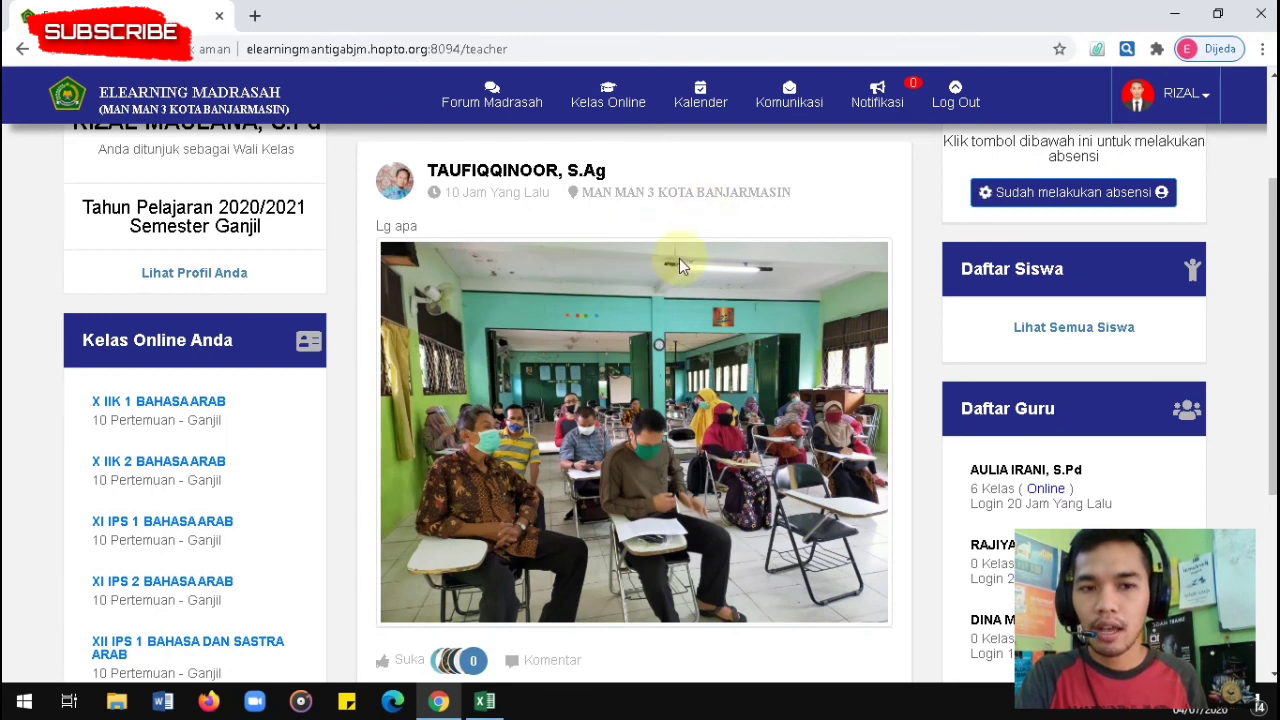
pyautogui.scroll(2, 679, 258)
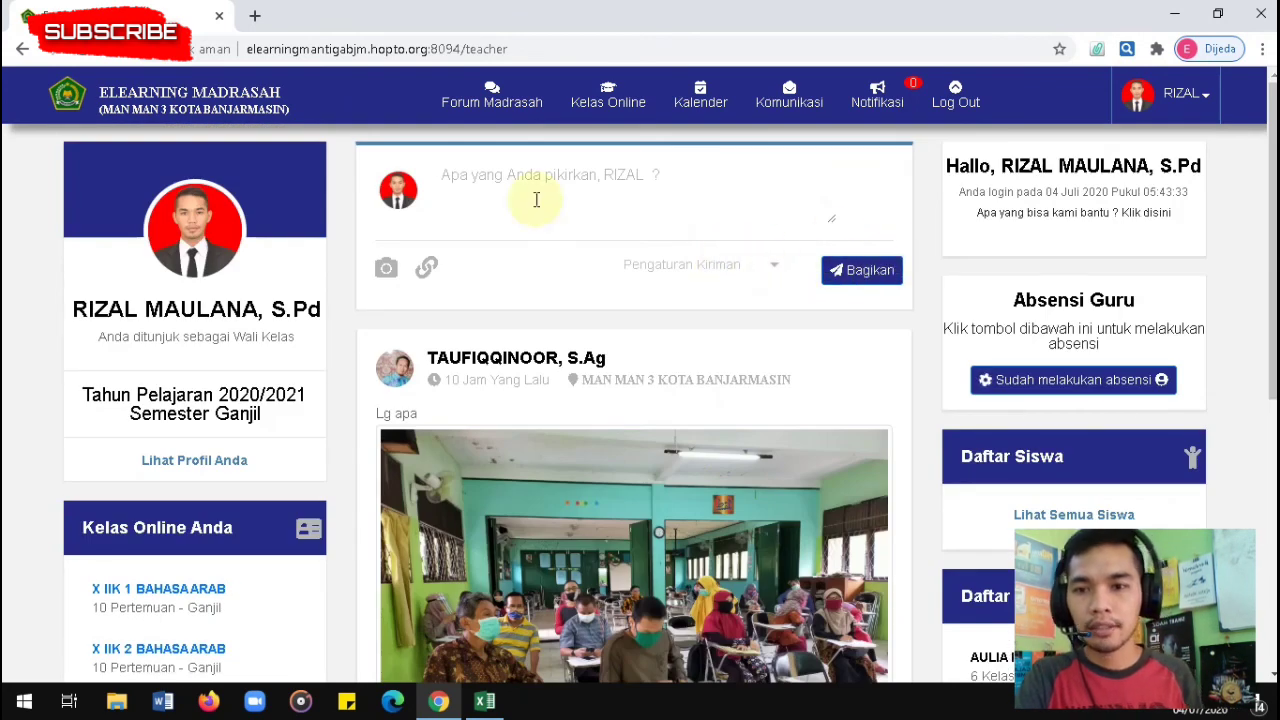